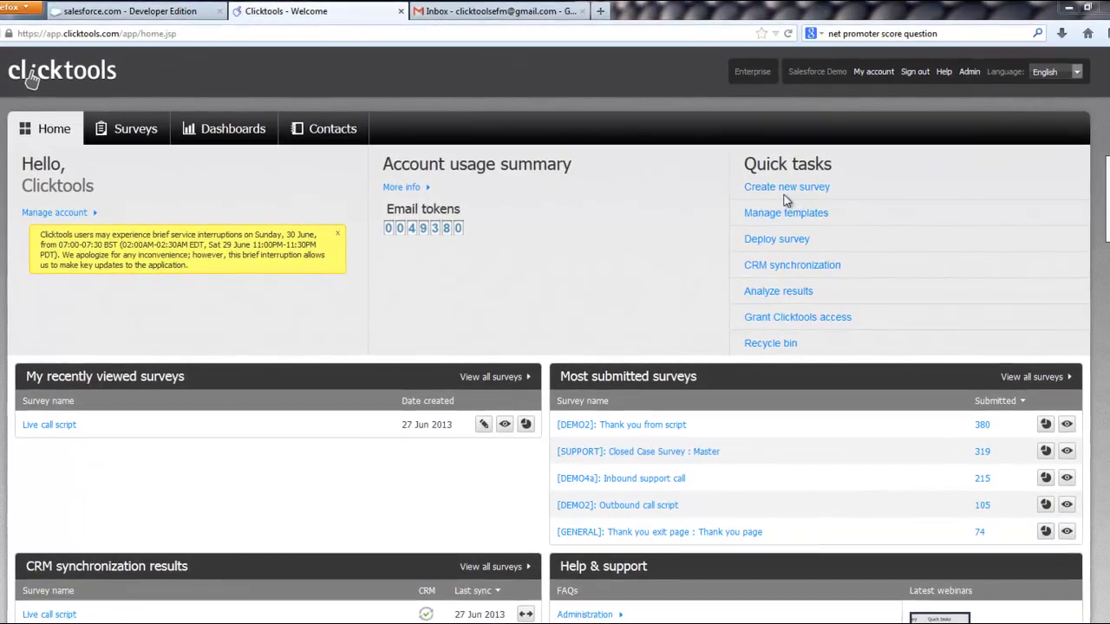
Step: Create a survey named 'CSat survey' from the [DEMO]: General form/survey template
left_click(788, 187)
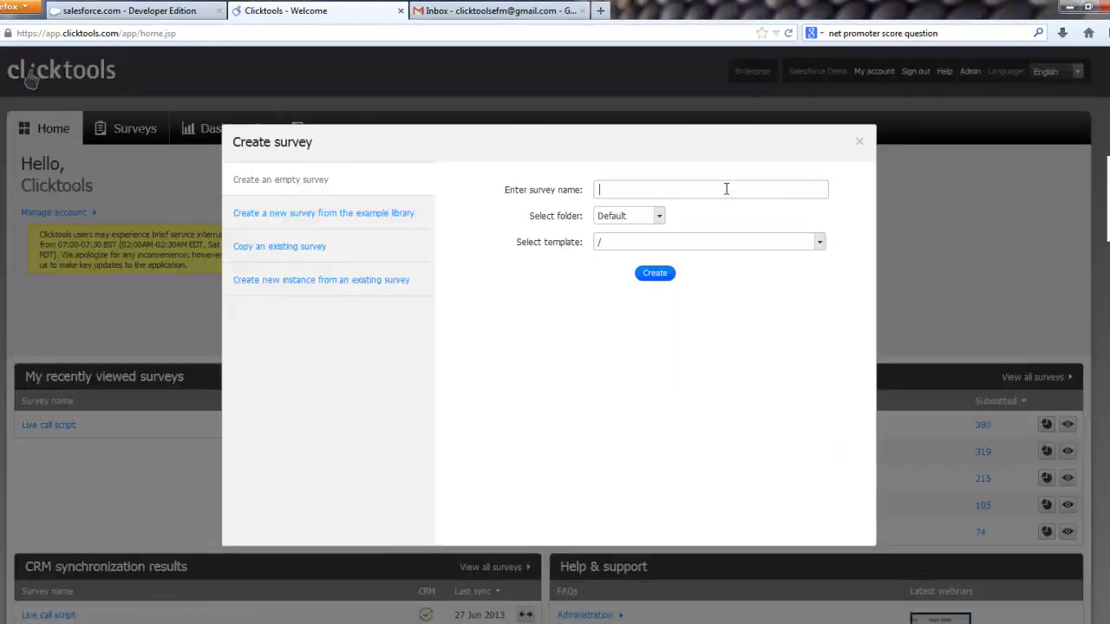
type("CSat survey")
left_click(809, 244)
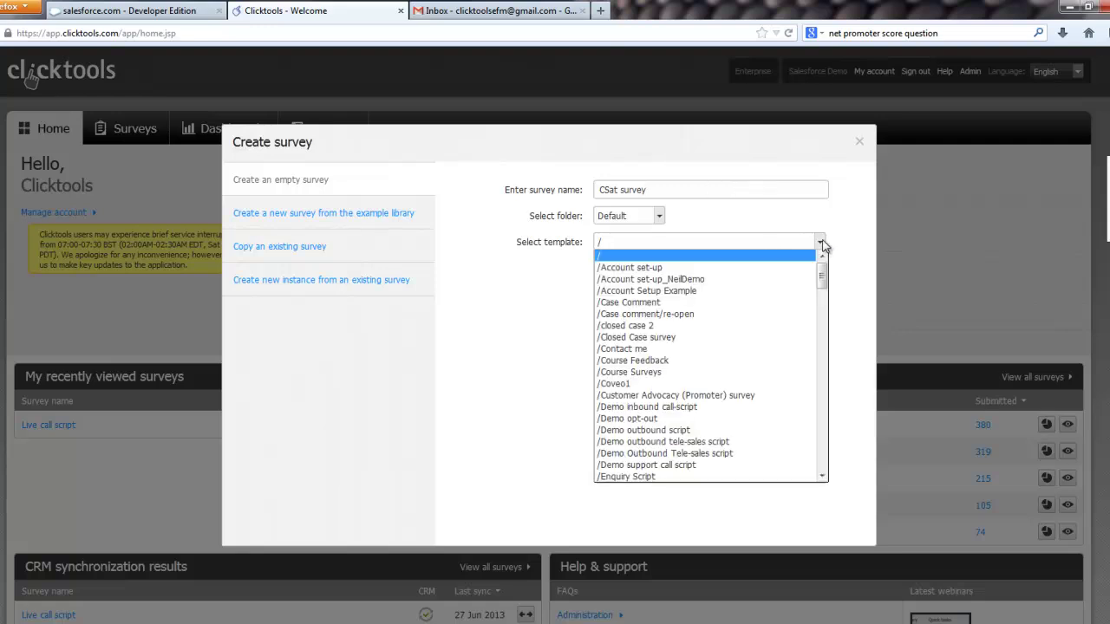
left_click_drag(823, 276, 843, 463)
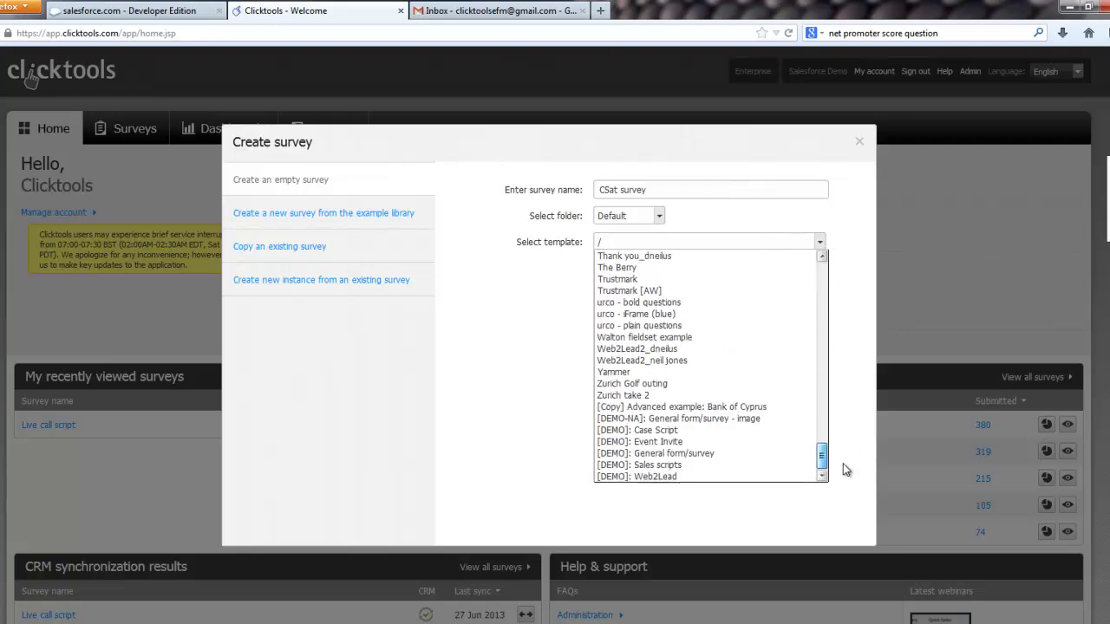
left_click(685, 453)
left_click(659, 279)
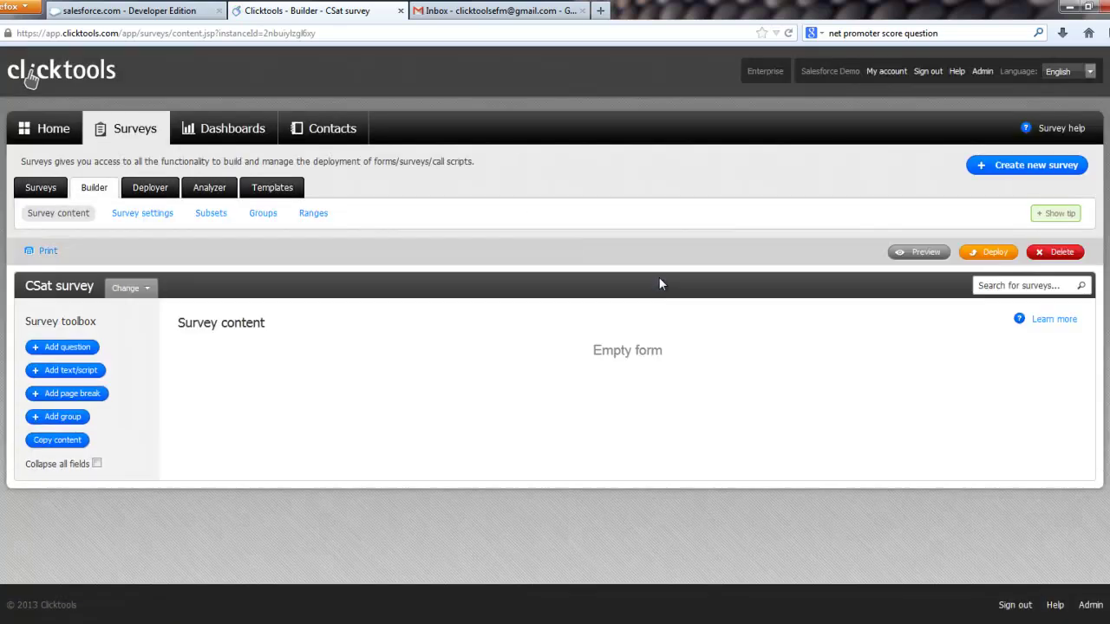
Step: Add a radio question asking how likely, from 0 (Not at all) to 10 (Highly), they'd recommend us
left_click(82, 350)
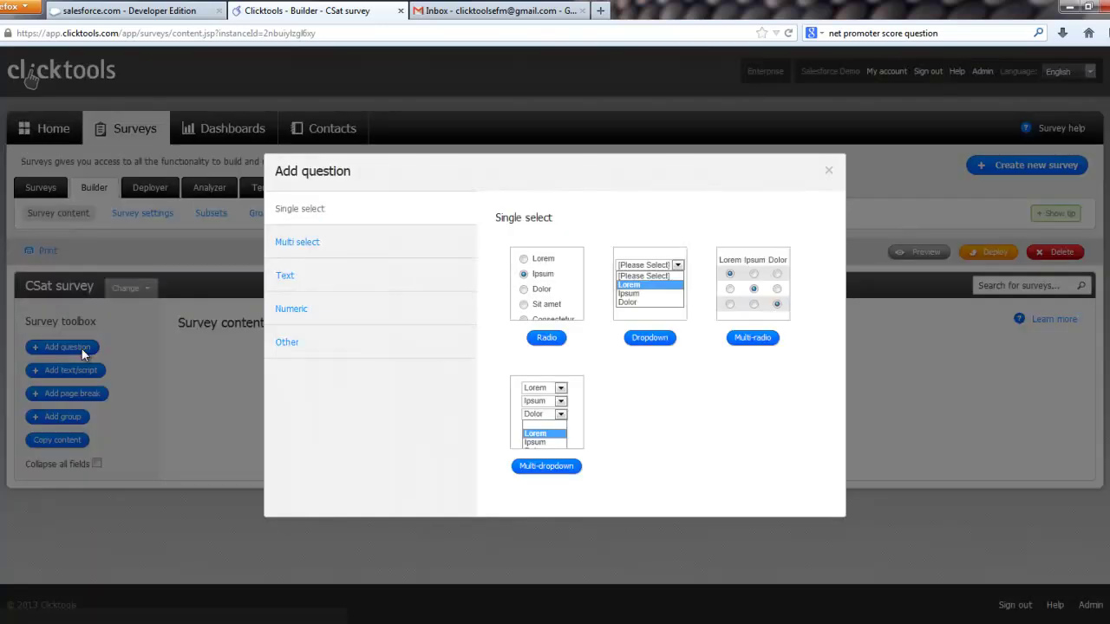
left_click(537, 300)
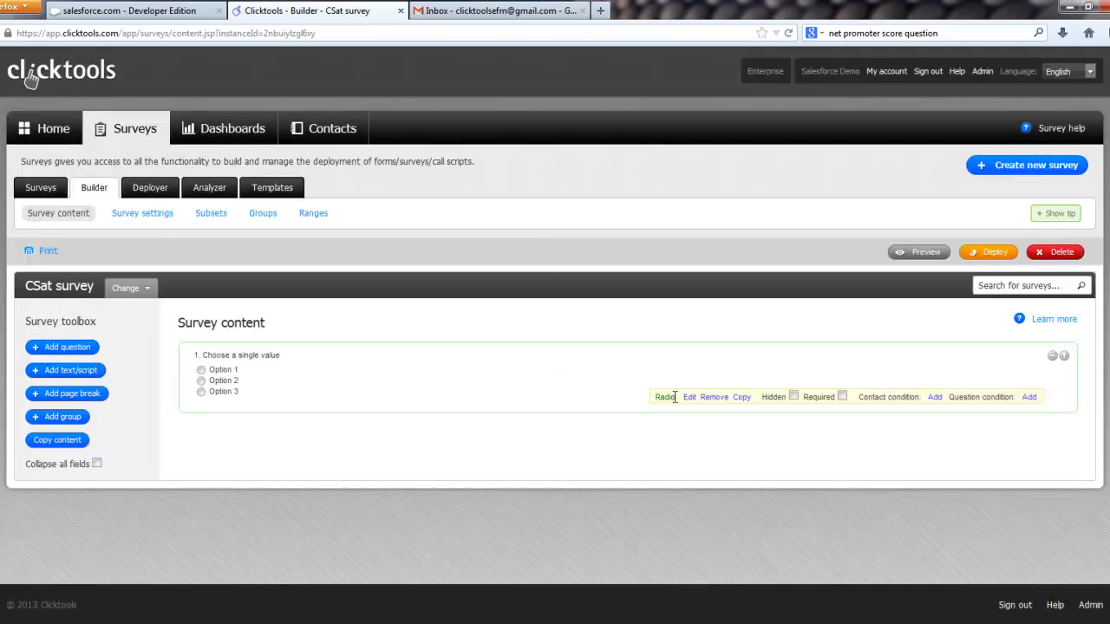
left_click(687, 398)
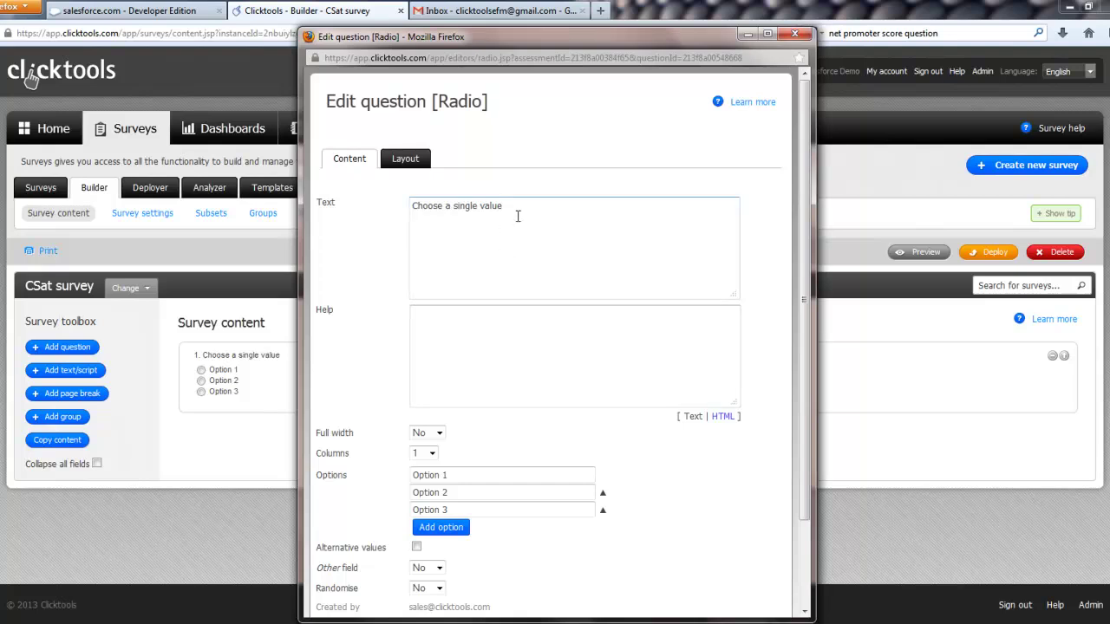
left_click_drag(518, 216, 408, 211)
type("On")
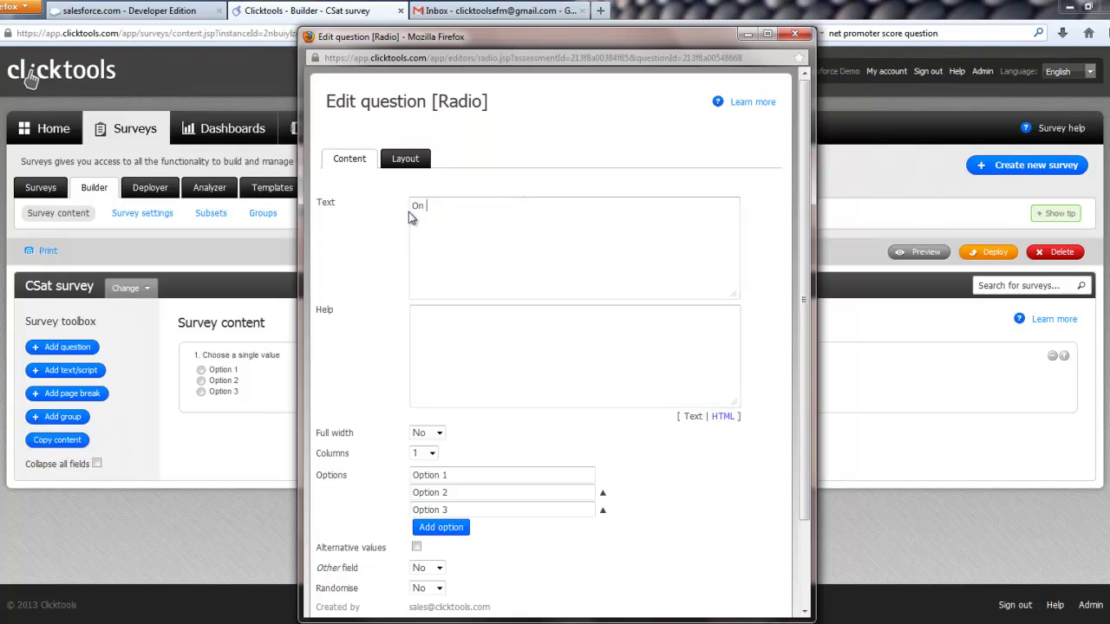
type(" a scale of 0 to 10 where 0 is Not ")
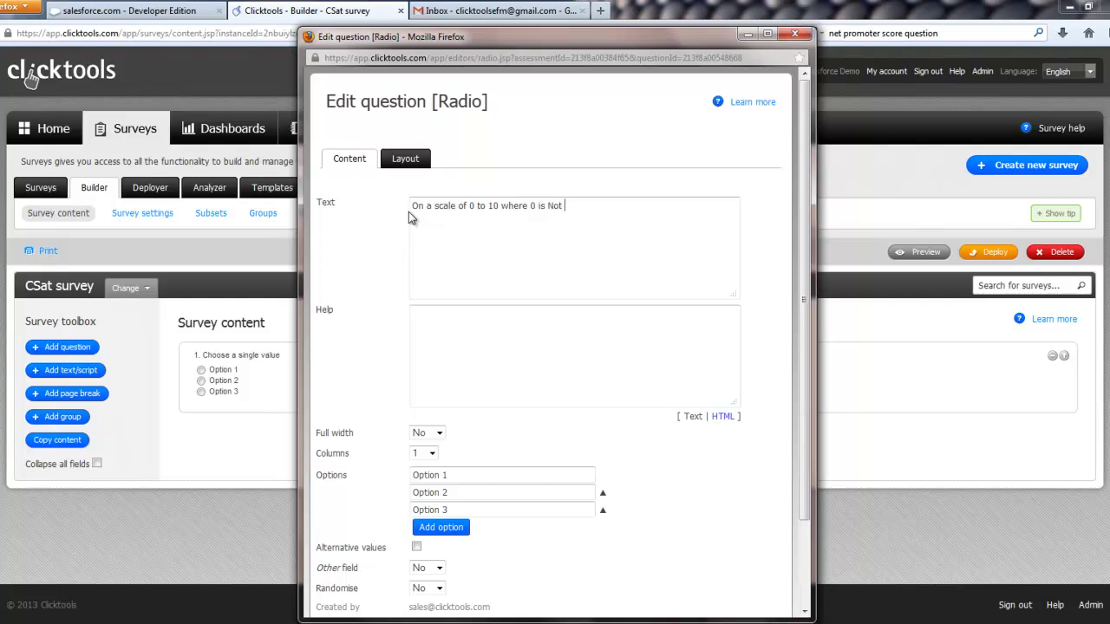
type("at all and 10 is Highly, how likely a")
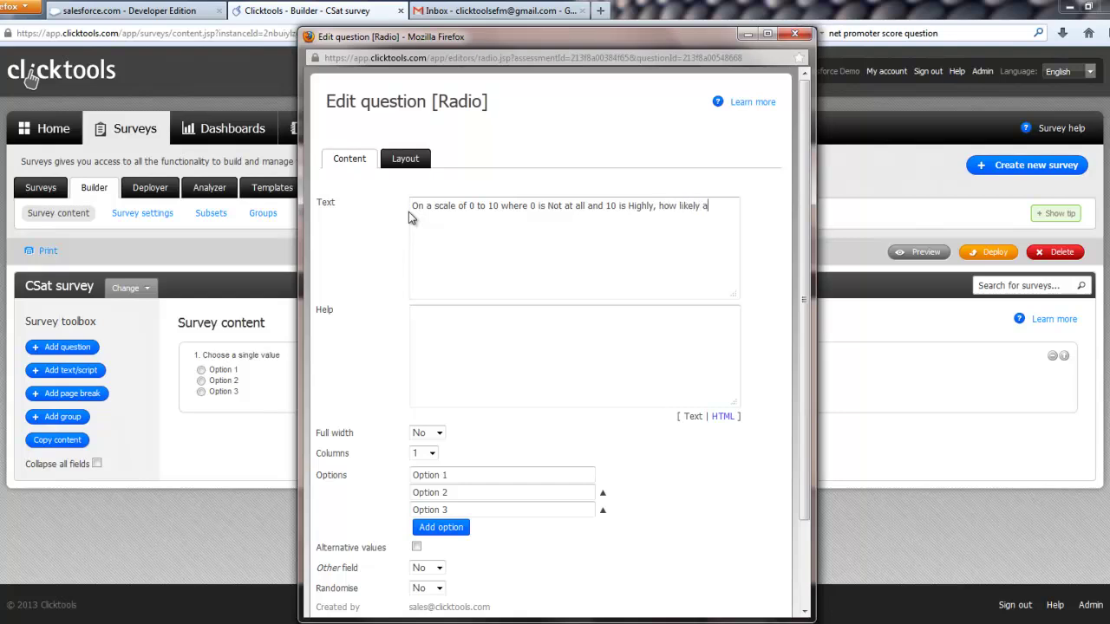
type("re you to recommend us to a friend or coll")
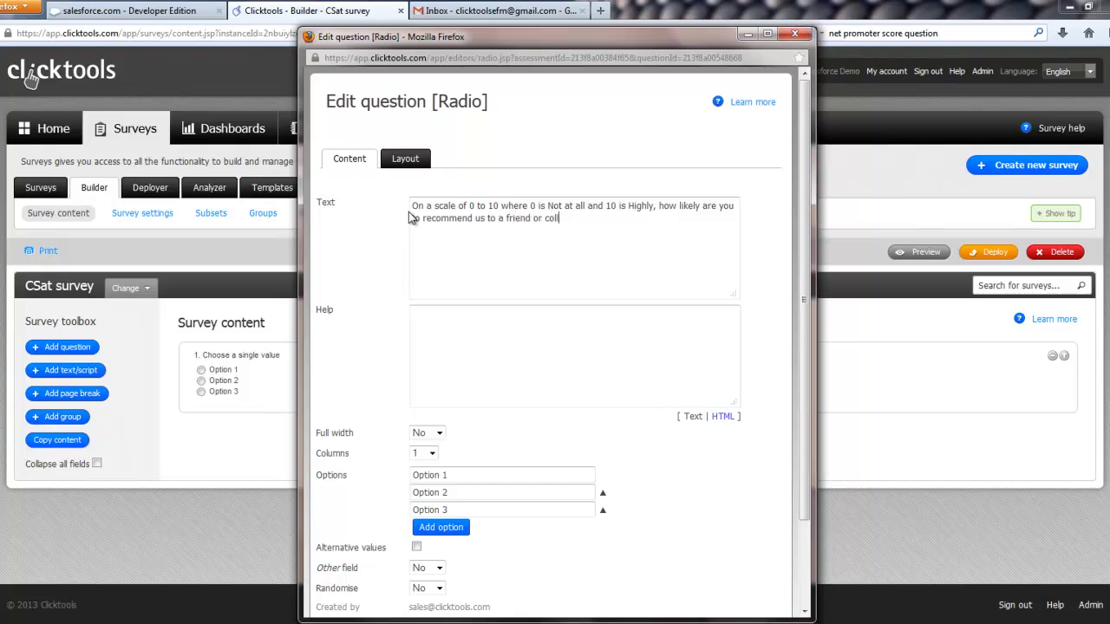
type("eague?")
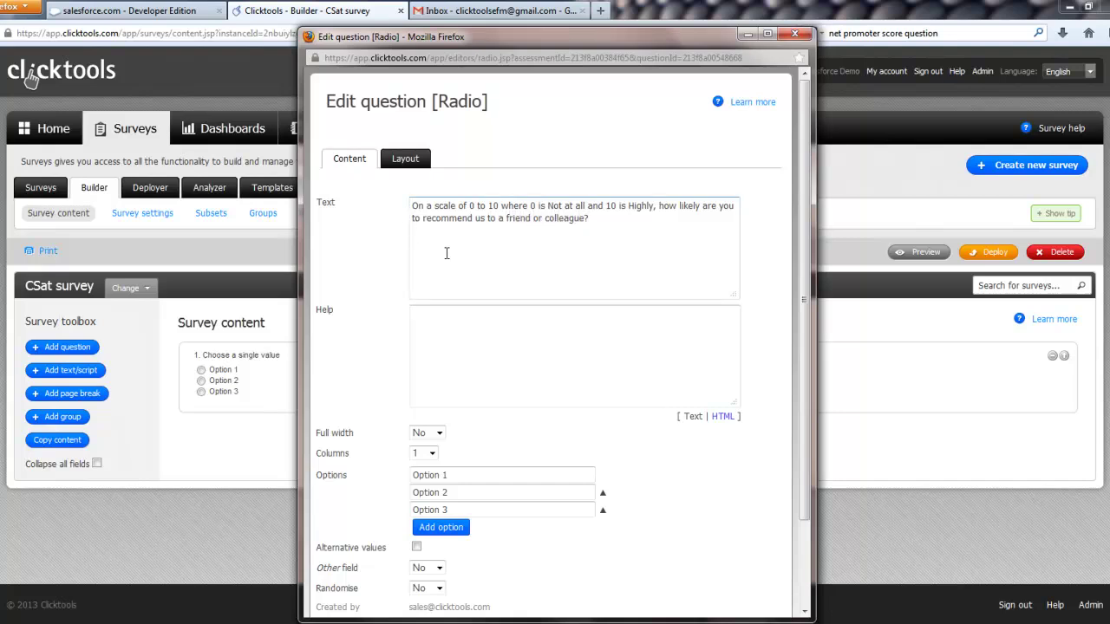
scroll(468, 226, "down", 3)
Step: Add eight more answer options to the radio question
left_click(434, 431)
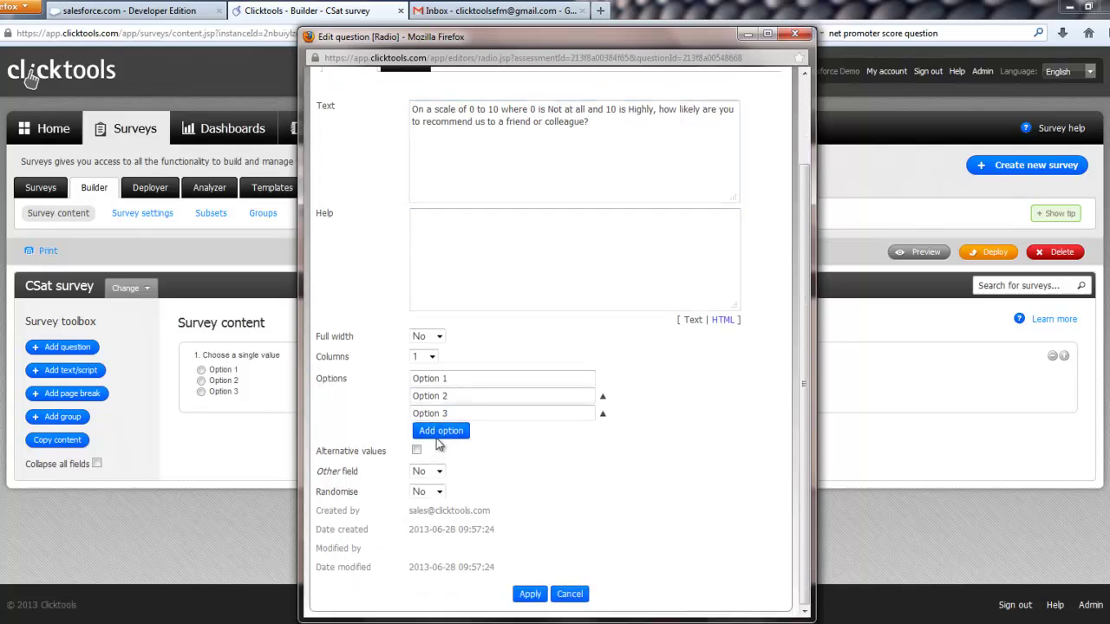
left_click(441, 448)
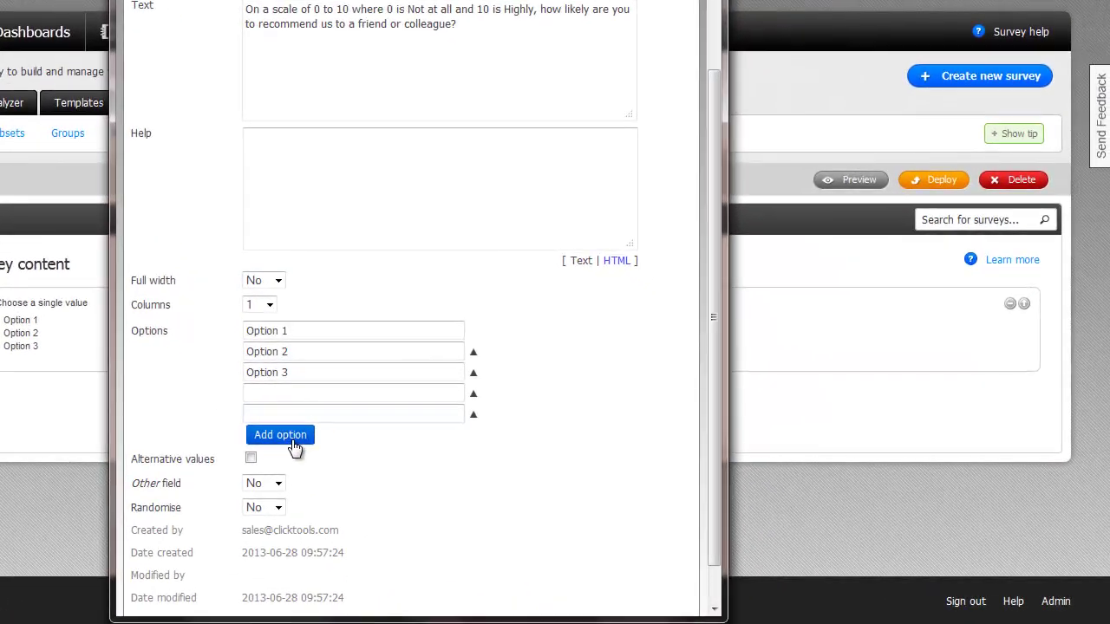
left_click(295, 445)
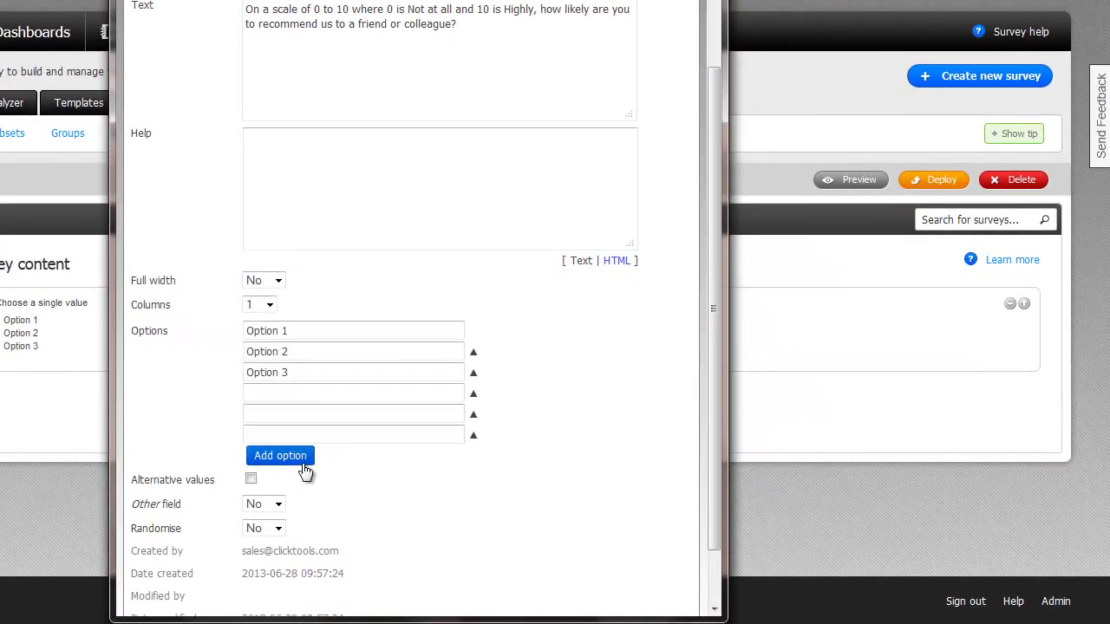
left_click(307, 469)
left_click(308, 488)
left_click(310, 508)
left_click(312, 528)
left_click(313, 538)
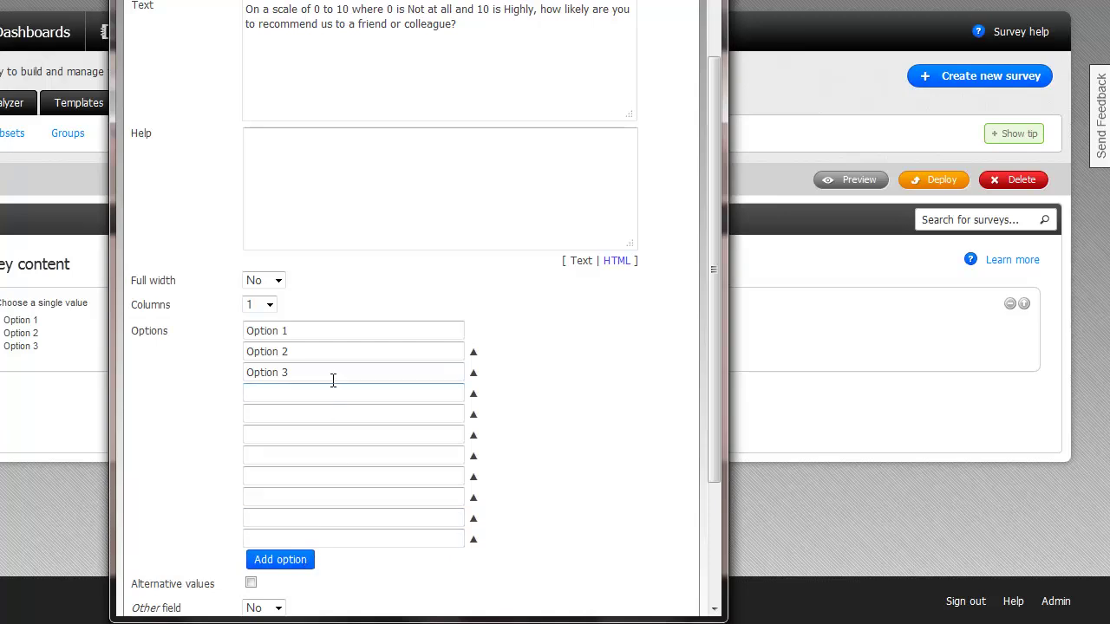
Step: Label the eleven answer options 0 through 10
left_click(330, 332)
left_click_drag(332, 333, 164, 331)
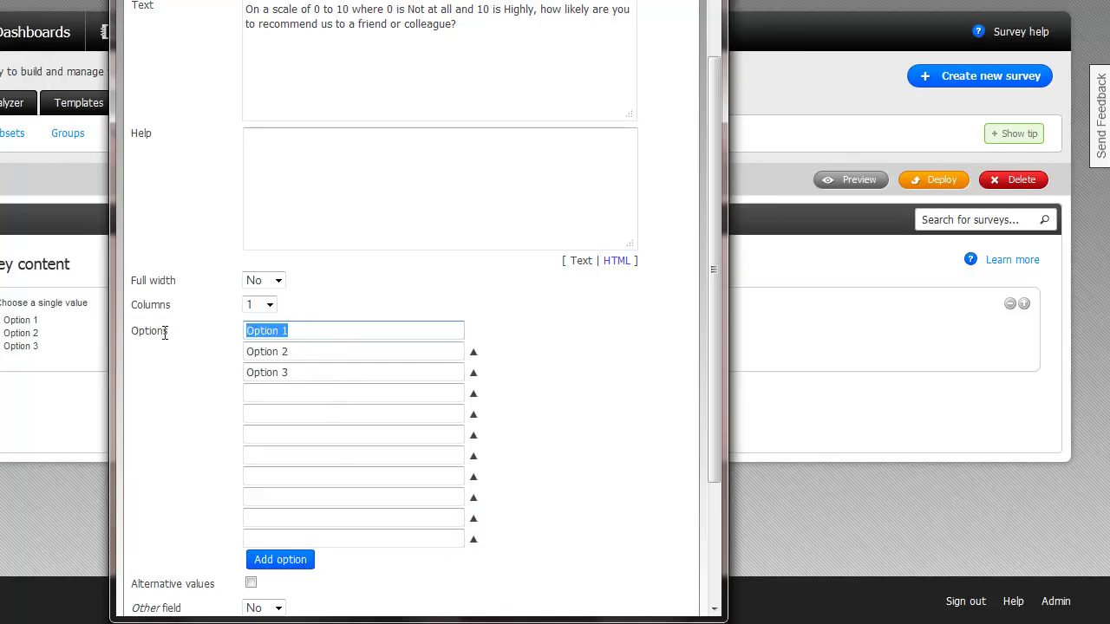
type("0")
key("Tab")
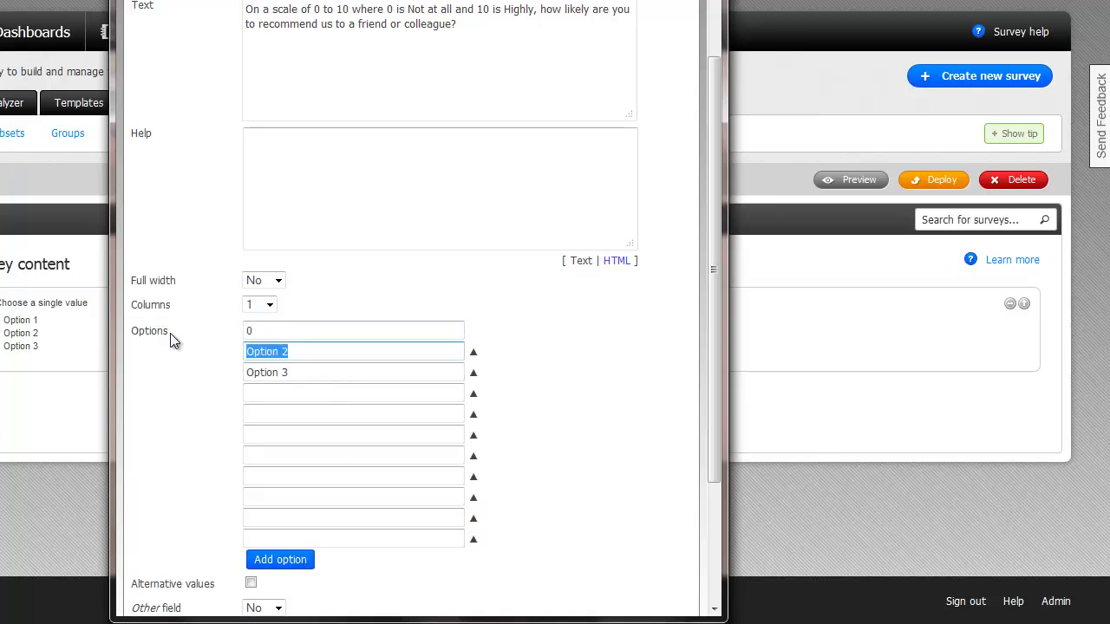
type("1")
key("Tab")
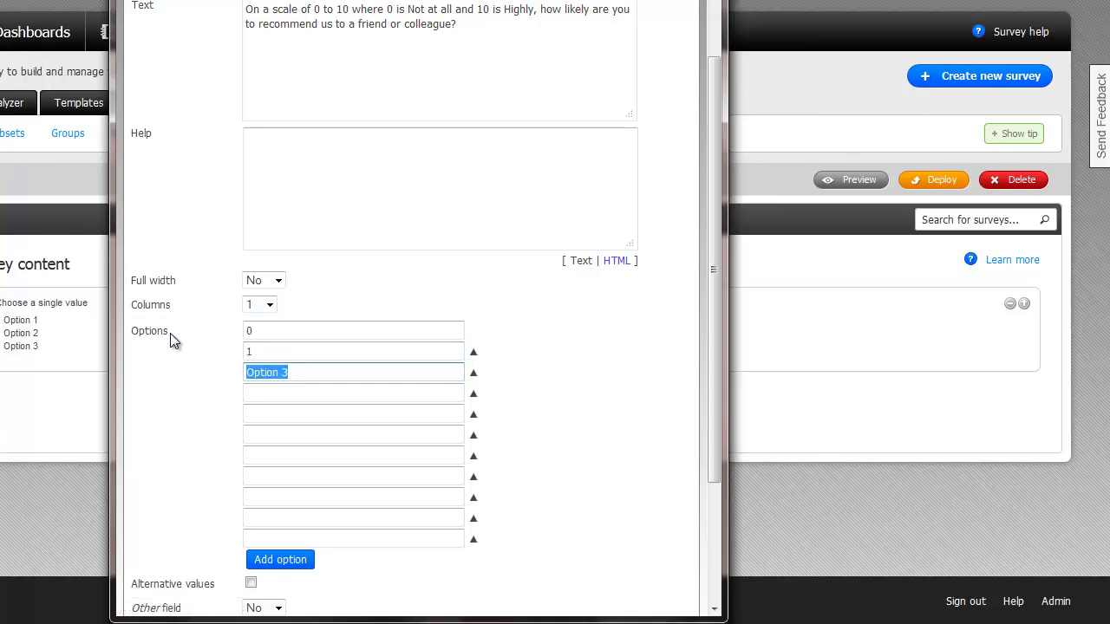
type("2")
key("Tab")
type("3")
key("Tab")
type("4")
key("Tab")
type("5")
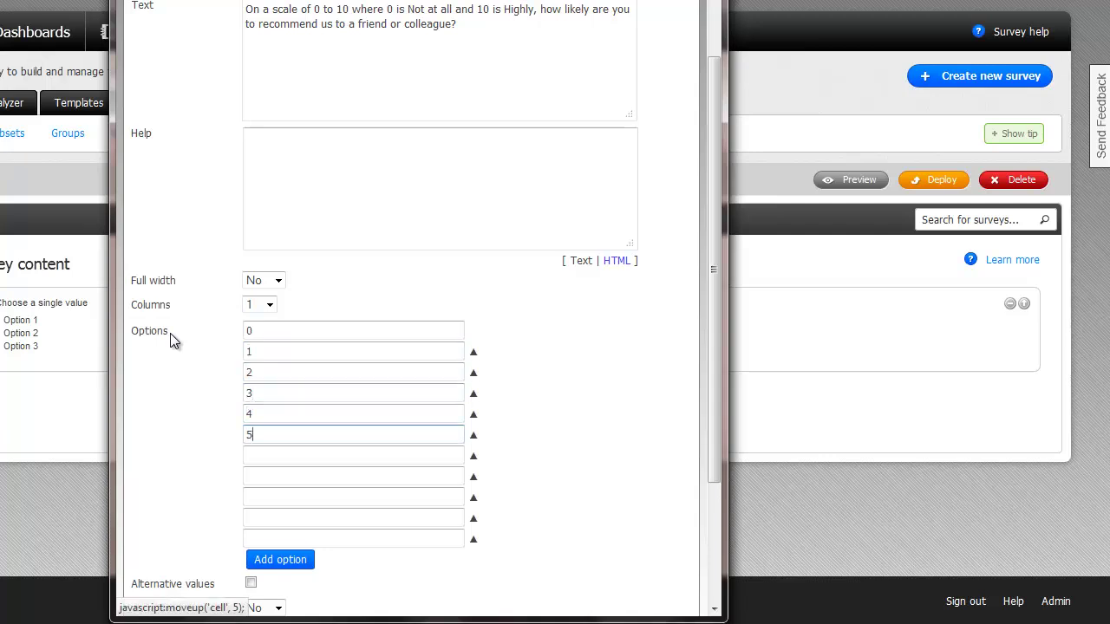
key("Tab")
type("6")
key("Tab")
type("7")
key("Tab")
type("8")
key("Tab")
type("9")
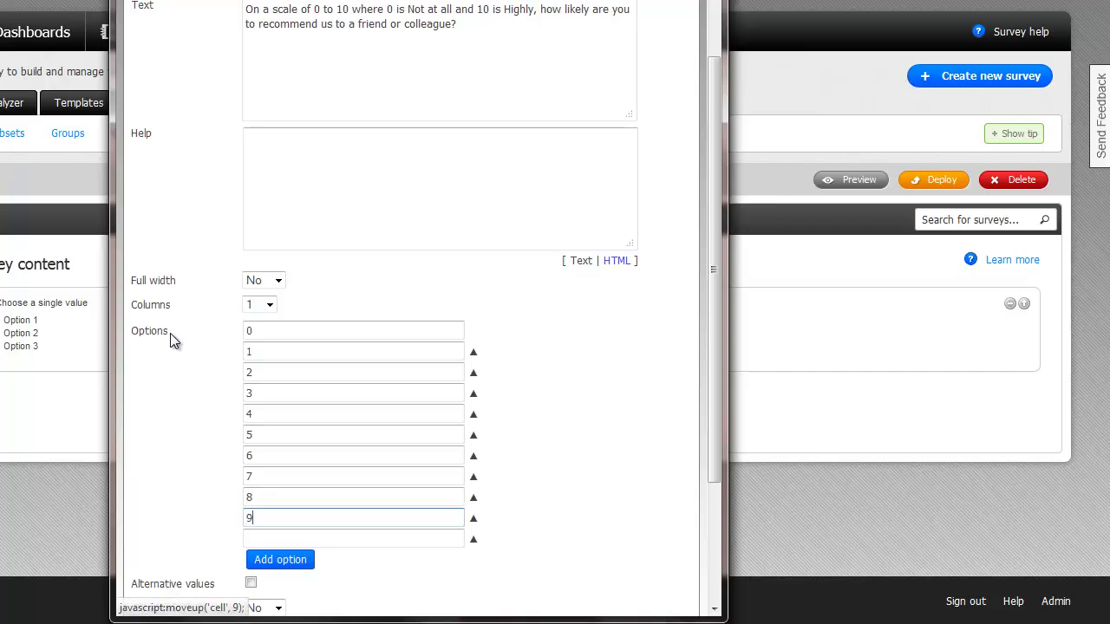
key("Tab")
key("Tab")
type("10")
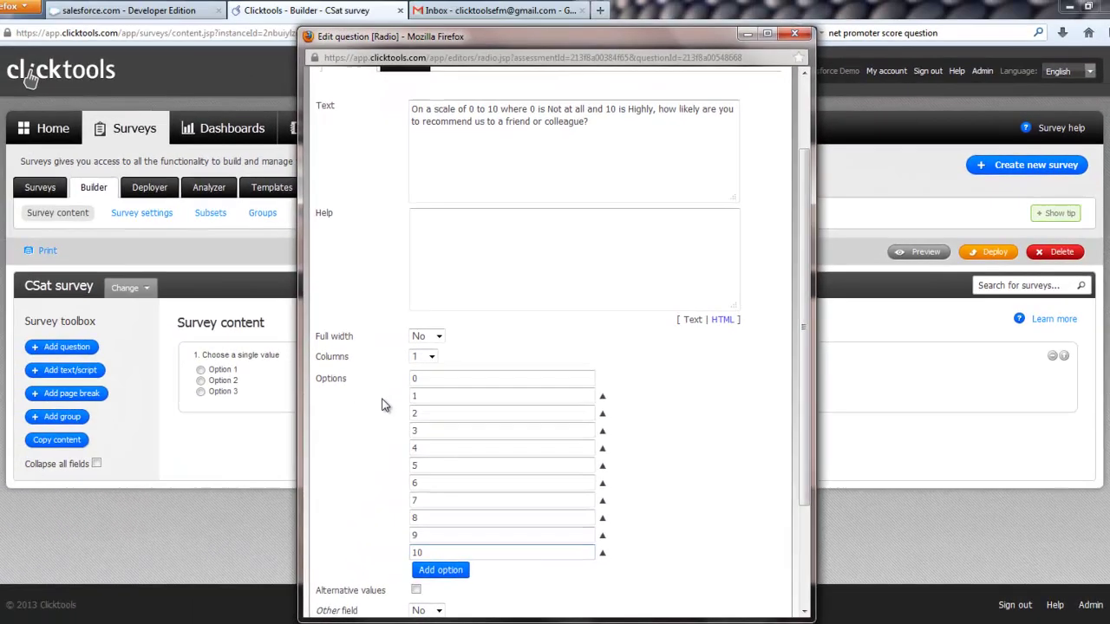
Step: Lay the answers out in 11 columns and apply the question
left_click(431, 356)
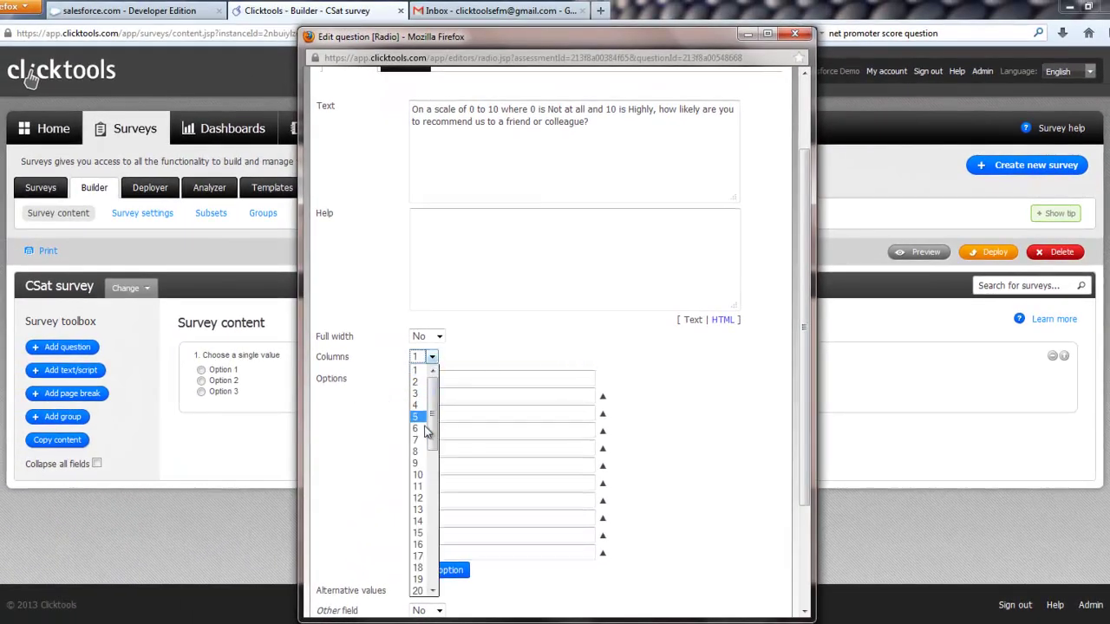
left_click(417, 487)
scroll(759, 540, "down", 3)
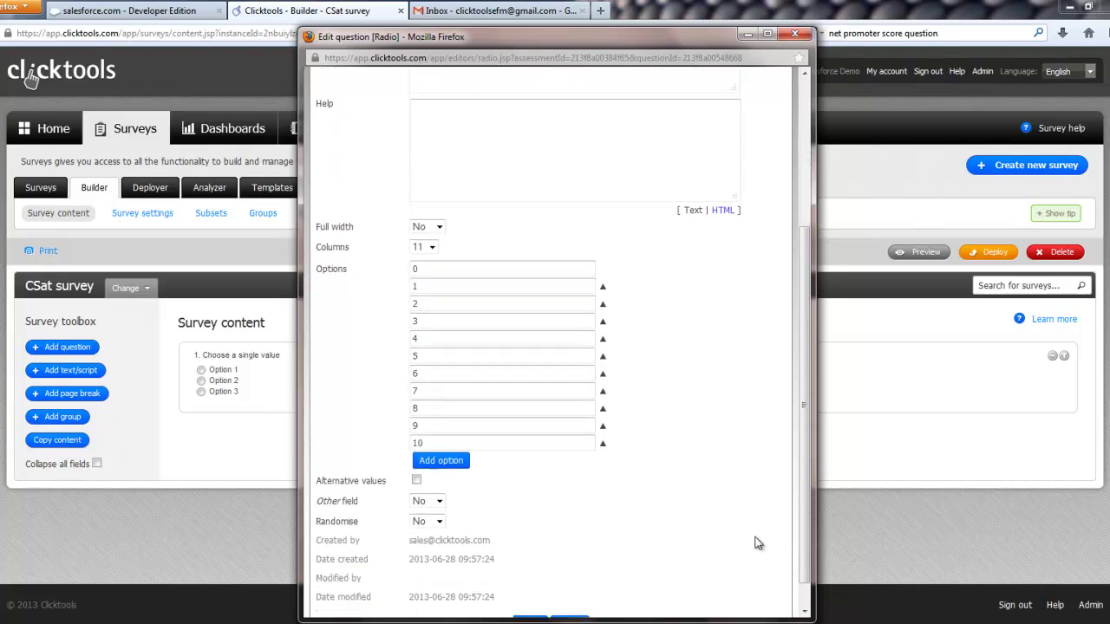
left_click(530, 594)
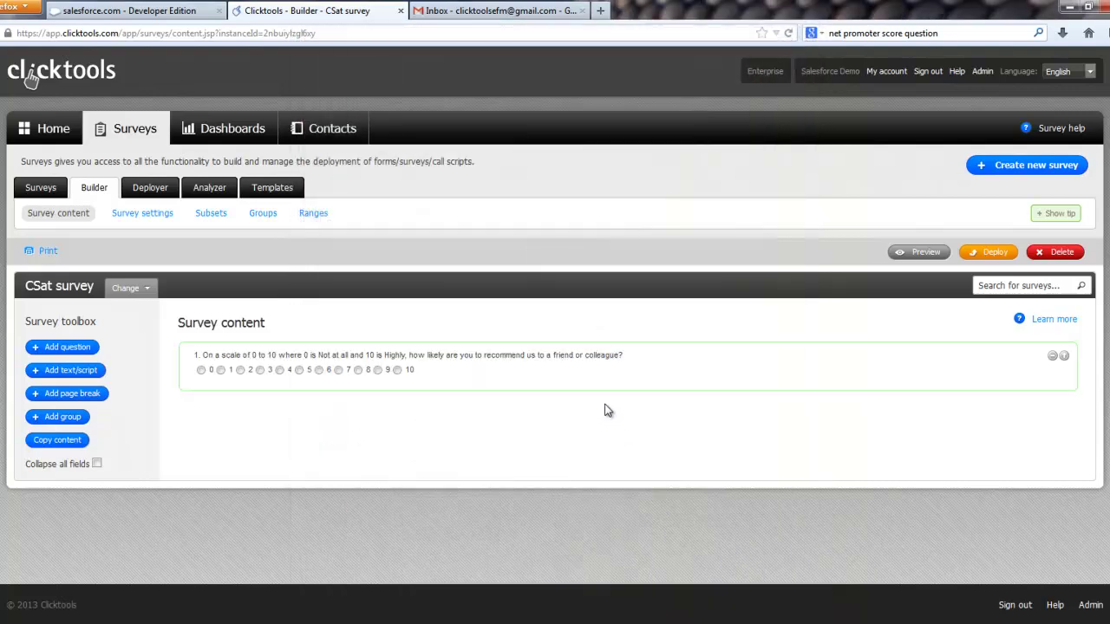
Step: Add an essay question reading 'Please tell us why you gave us the score above.'
left_click(62, 347)
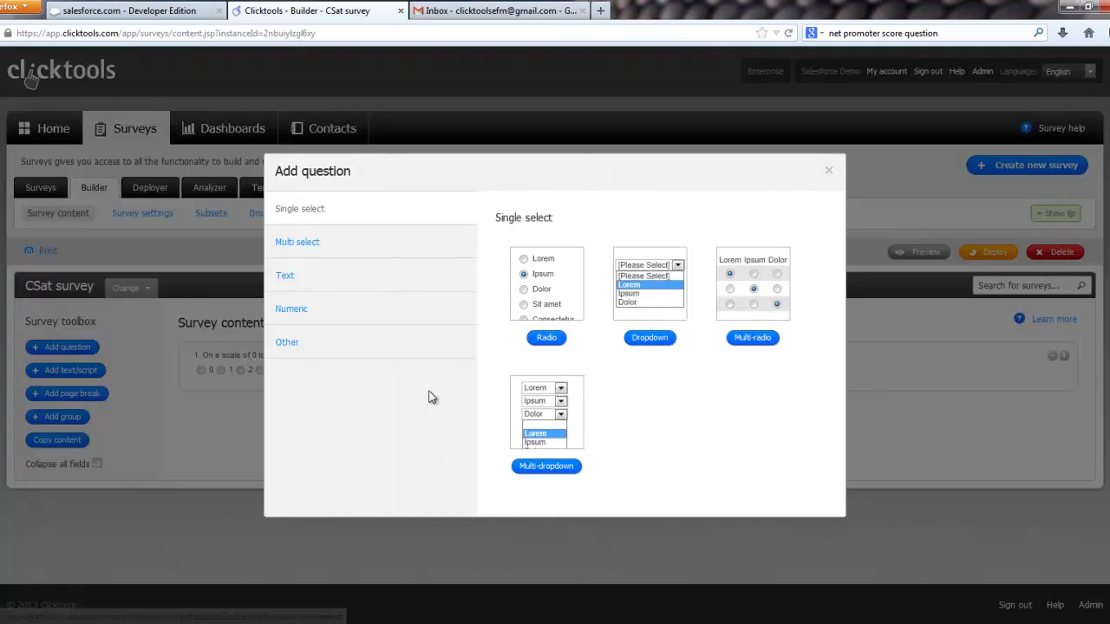
left_click(316, 278)
left_click(637, 336)
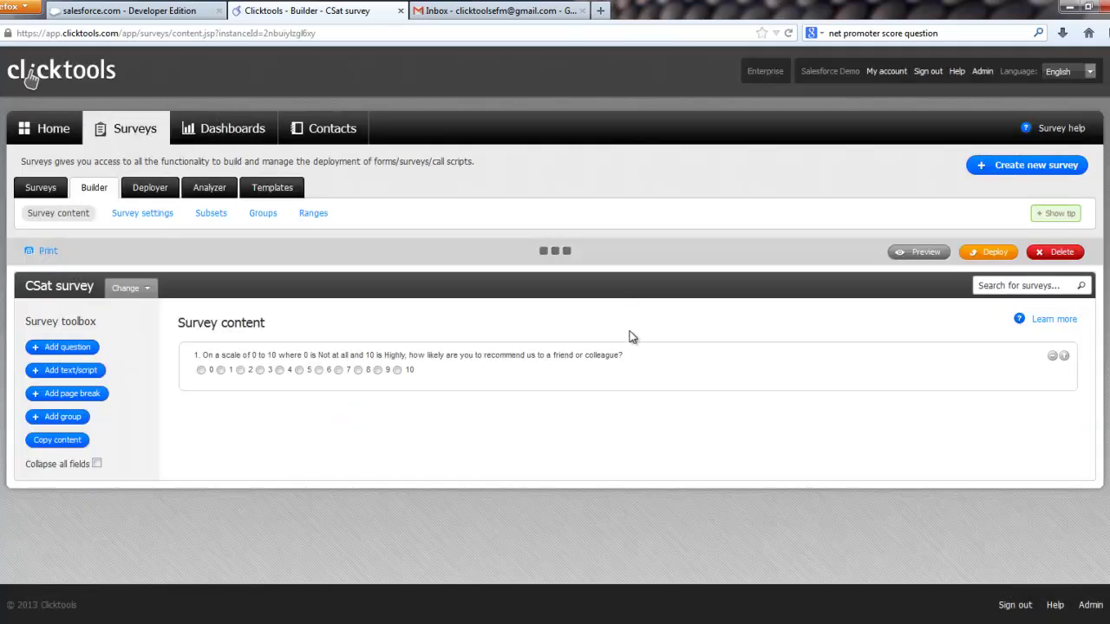
left_click(687, 490)
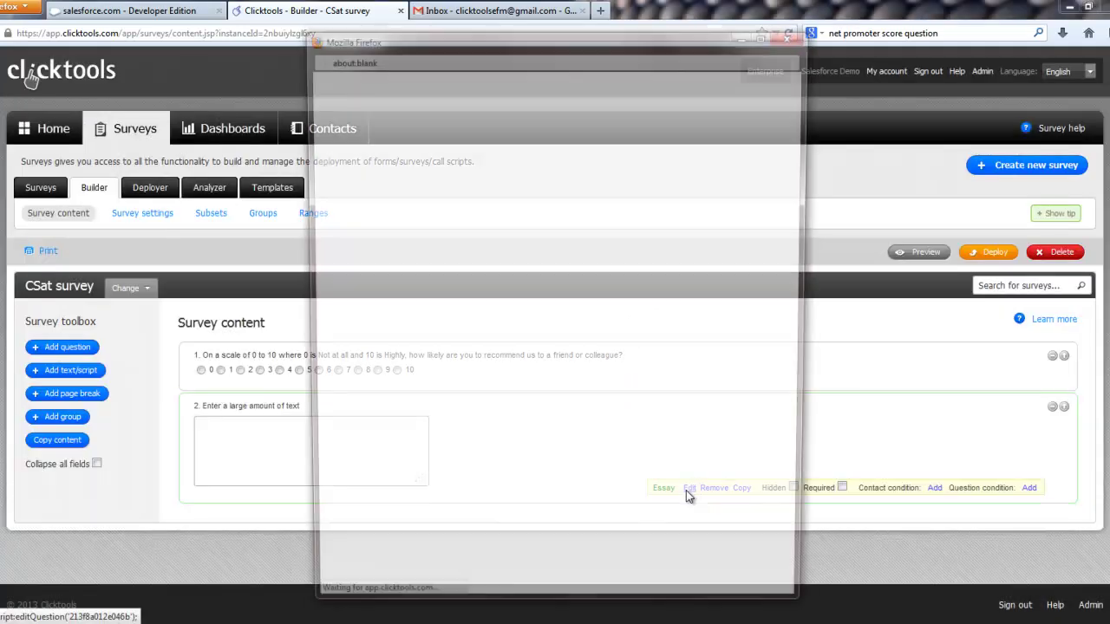
left_click(564, 273)
left_click_drag(572, 207, 387, 216)
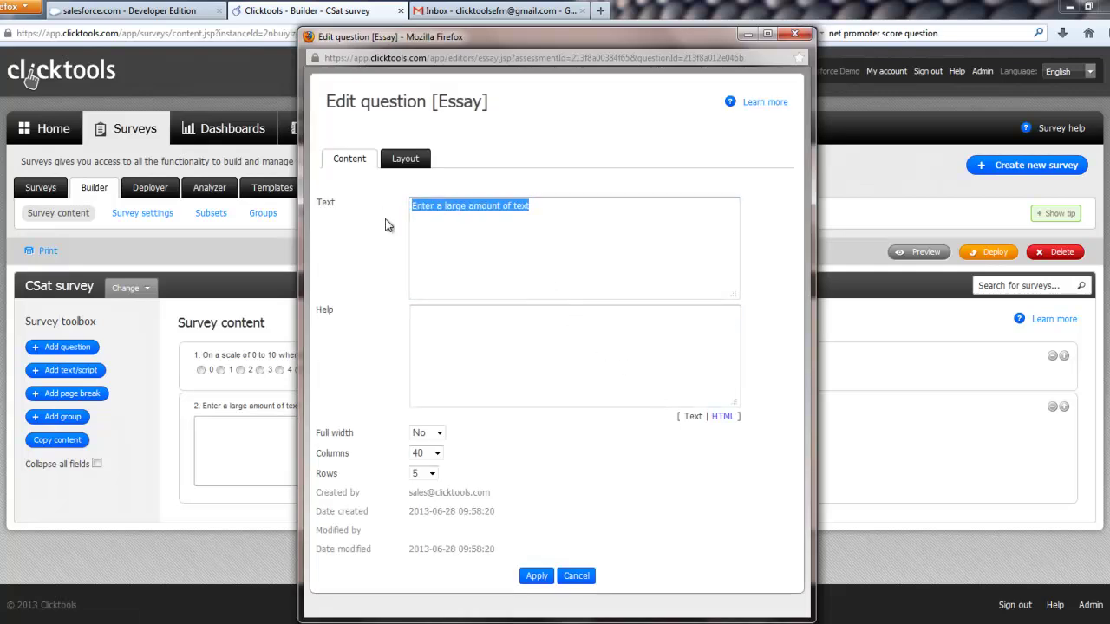
type("Please")
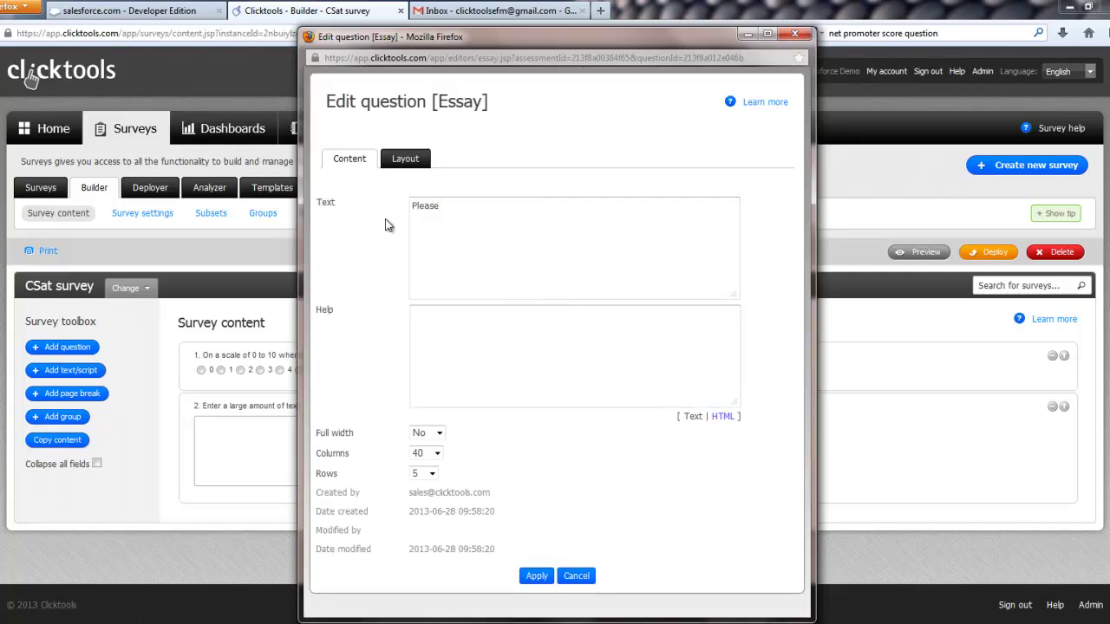
type(" tell us why you gave u")
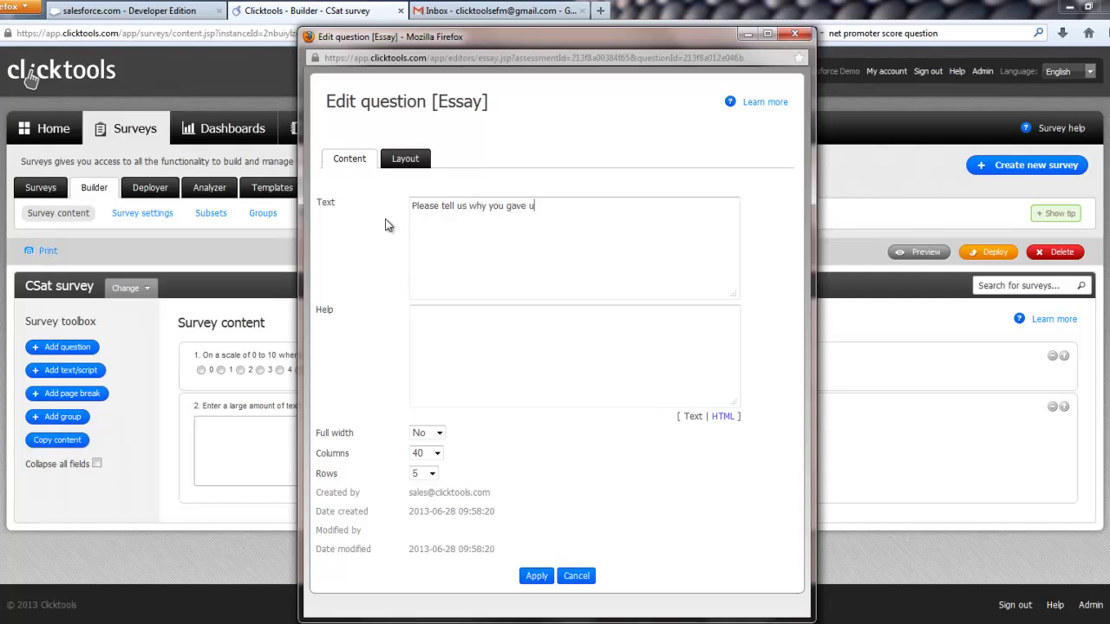
type("s the score aboev")
left_click(533, 577)
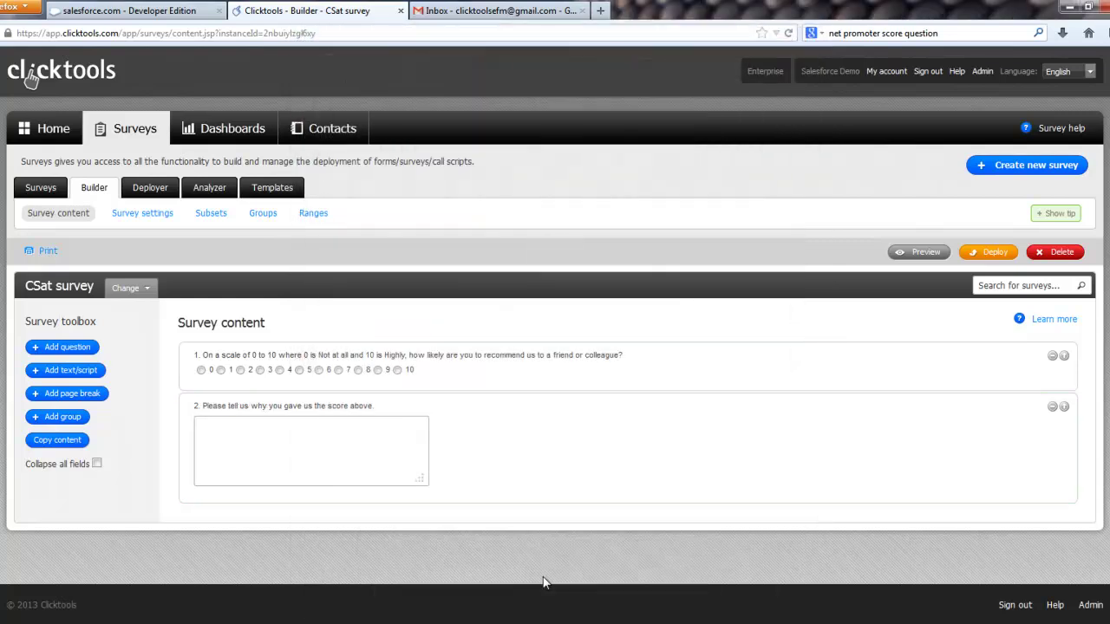
Step: Add a single-line text question labelled 'ACCOUNT ID'
mouse_move(936, 376)
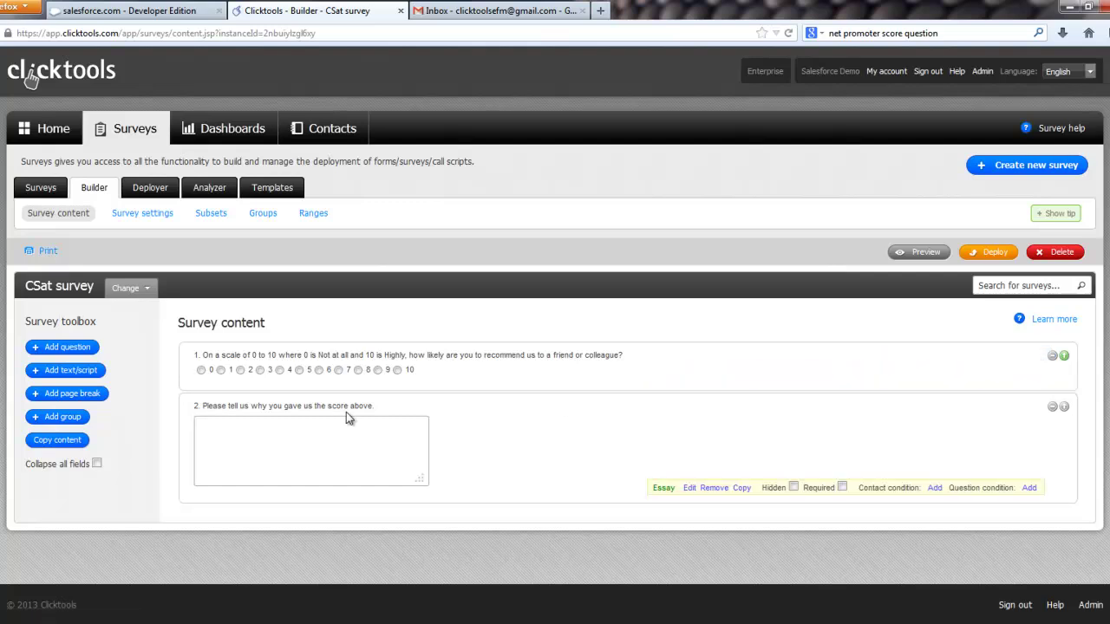
left_click(78, 350)
left_click(338, 278)
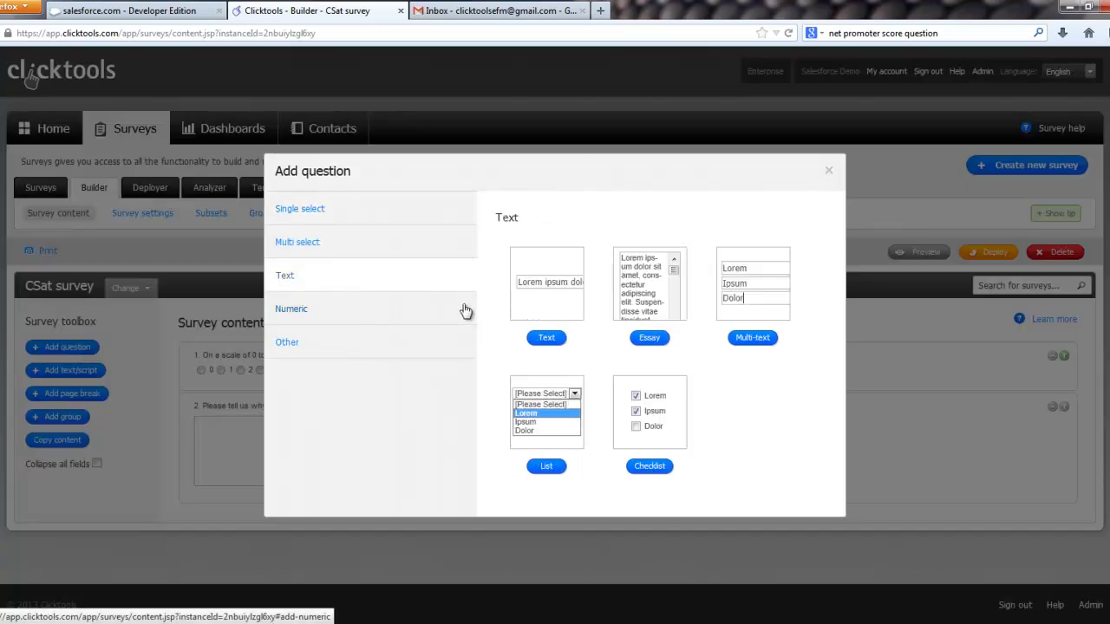
left_click(545, 283)
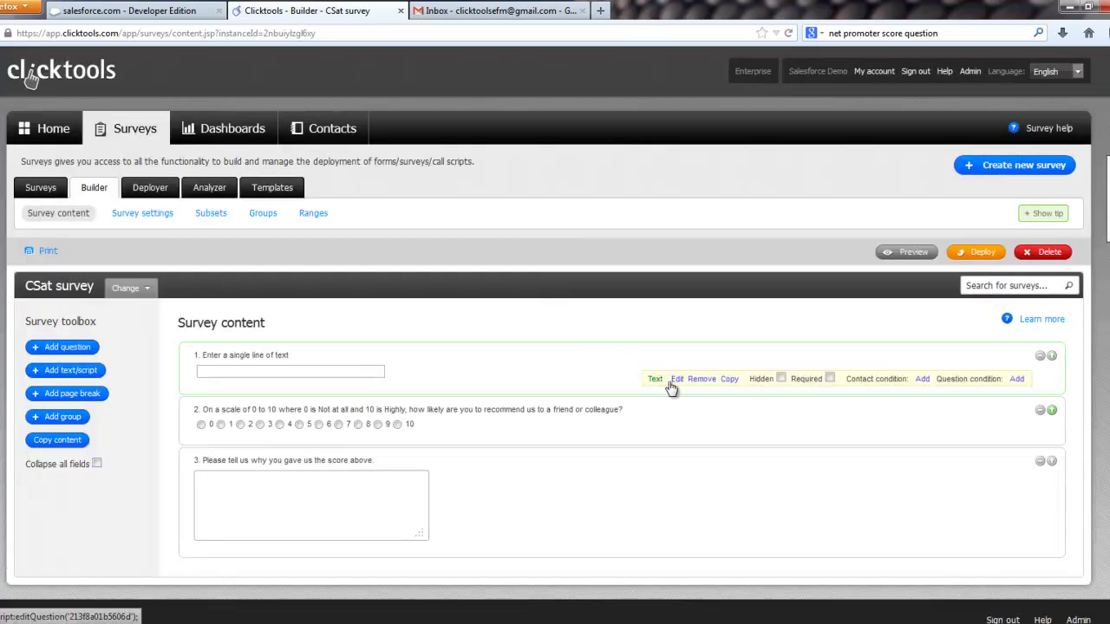
left_click(671, 383)
left_click_drag(529, 210, 404, 211)
type("ACCOU")
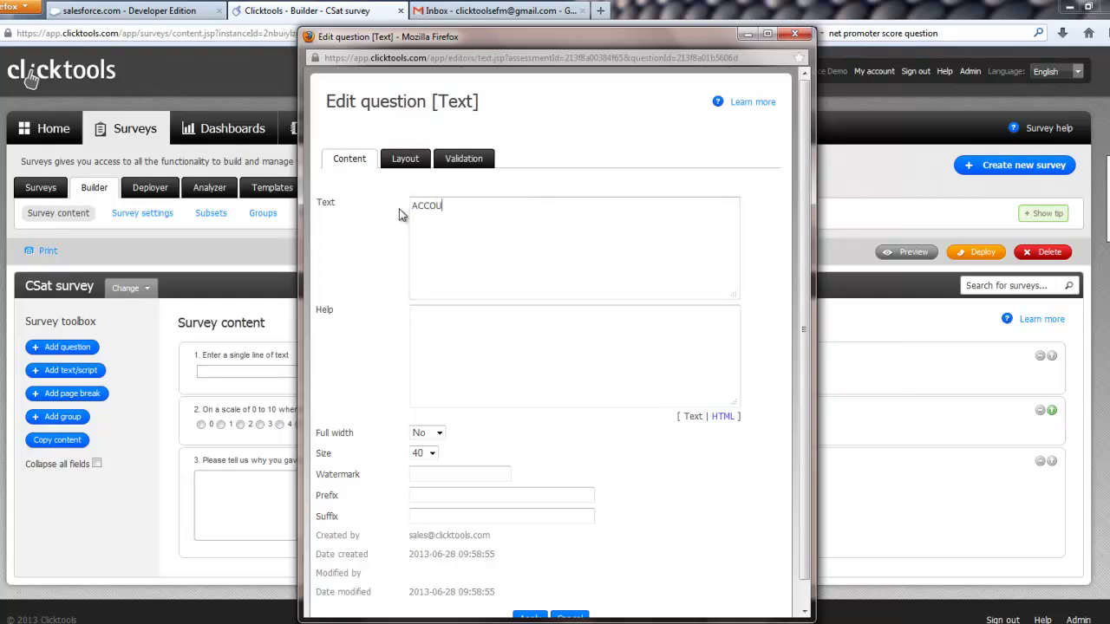
type("NT 1")
scroll(496, 218, "down", 1)
left_click(530, 594)
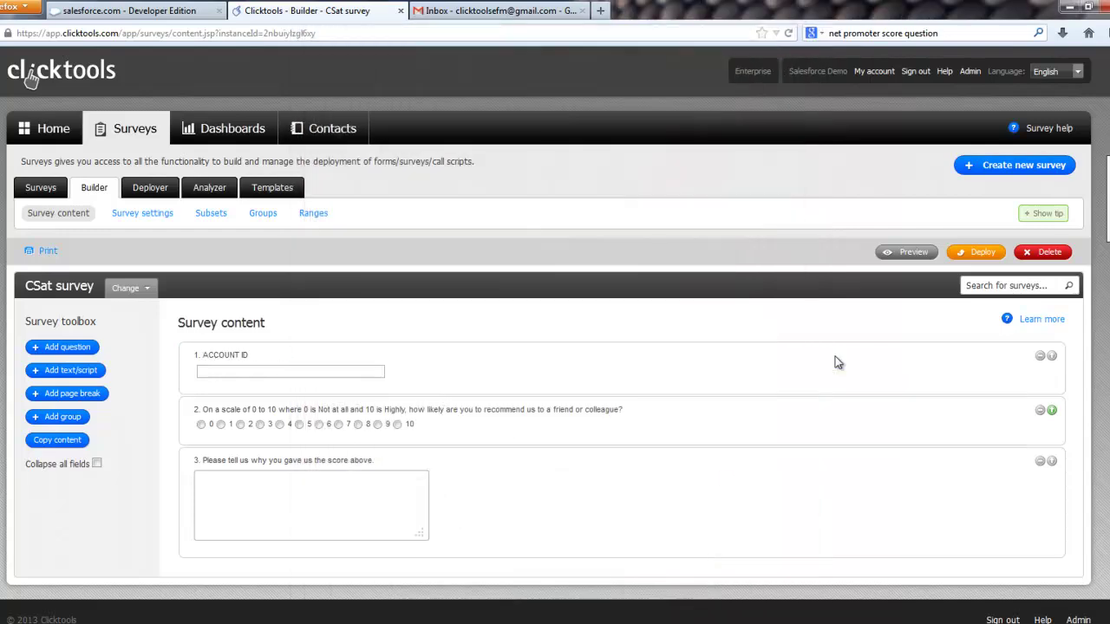
Step: Copy the ACCOUNT ID question and relabel the copy 'CONTACT ID'
mouse_move(834, 364)
left_click(726, 382)
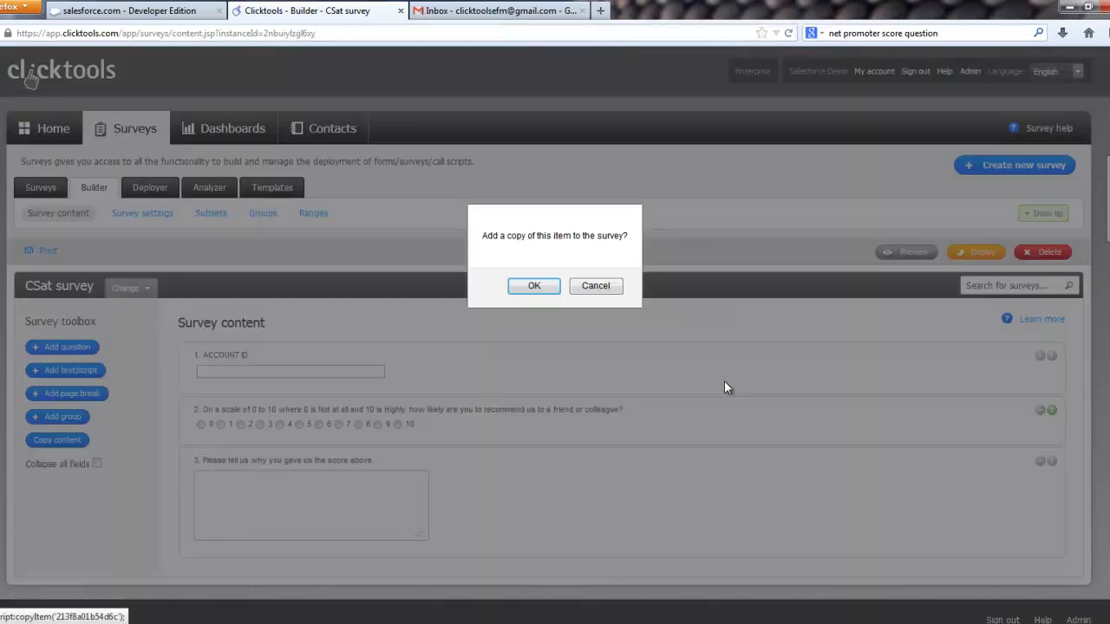
left_click(534, 287)
mouse_move(713, 428)
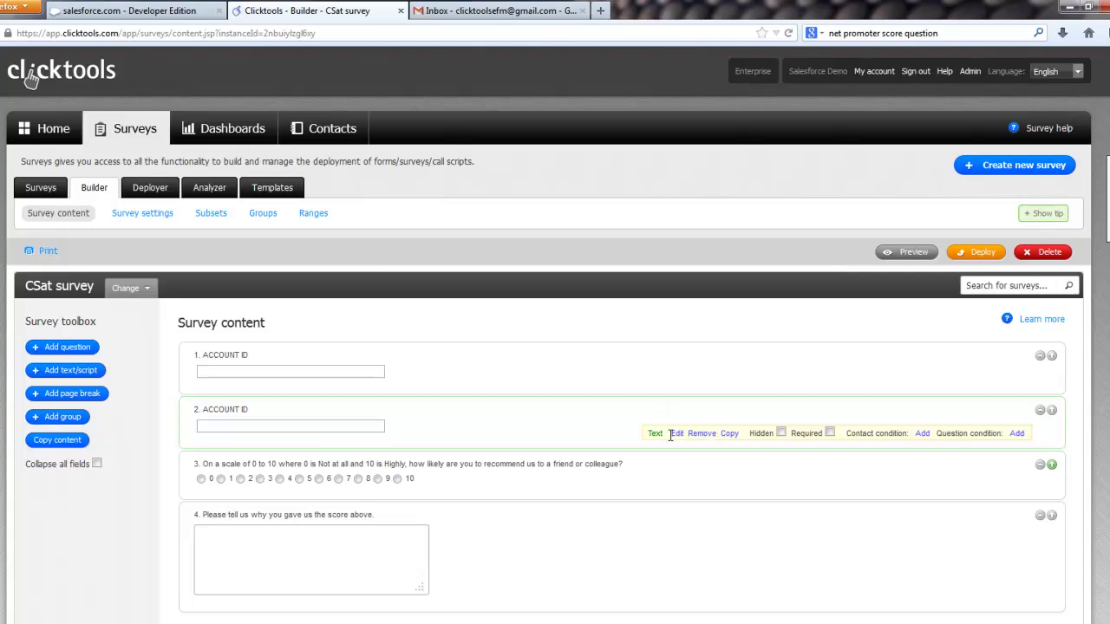
left_click(676, 433)
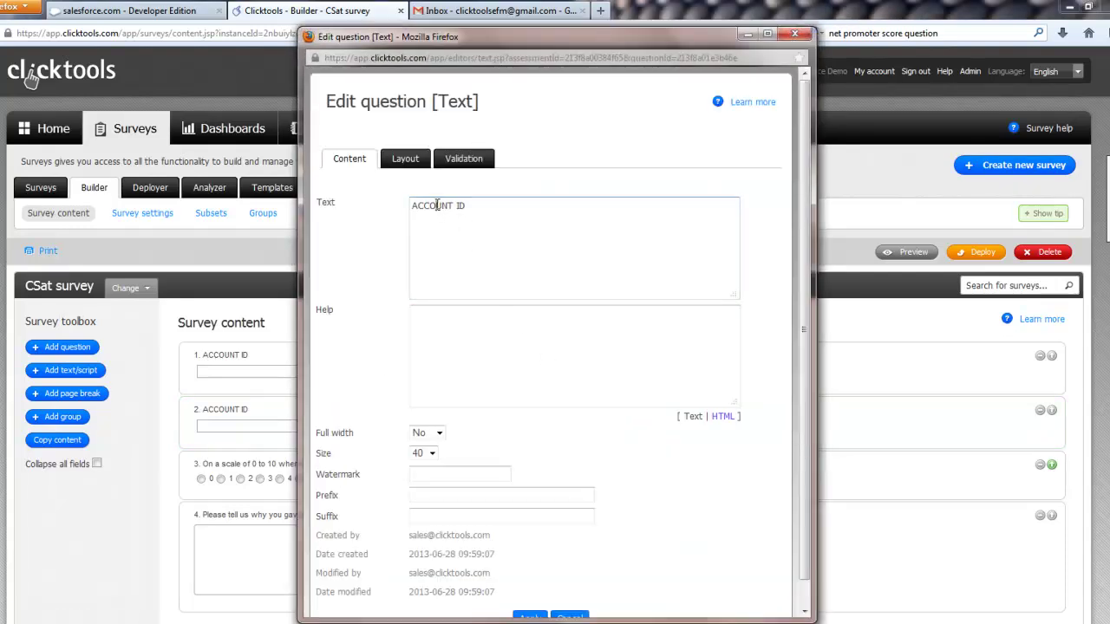
double_click(437, 205)
type("CONTACT")
scroll(521, 312, "down", 2)
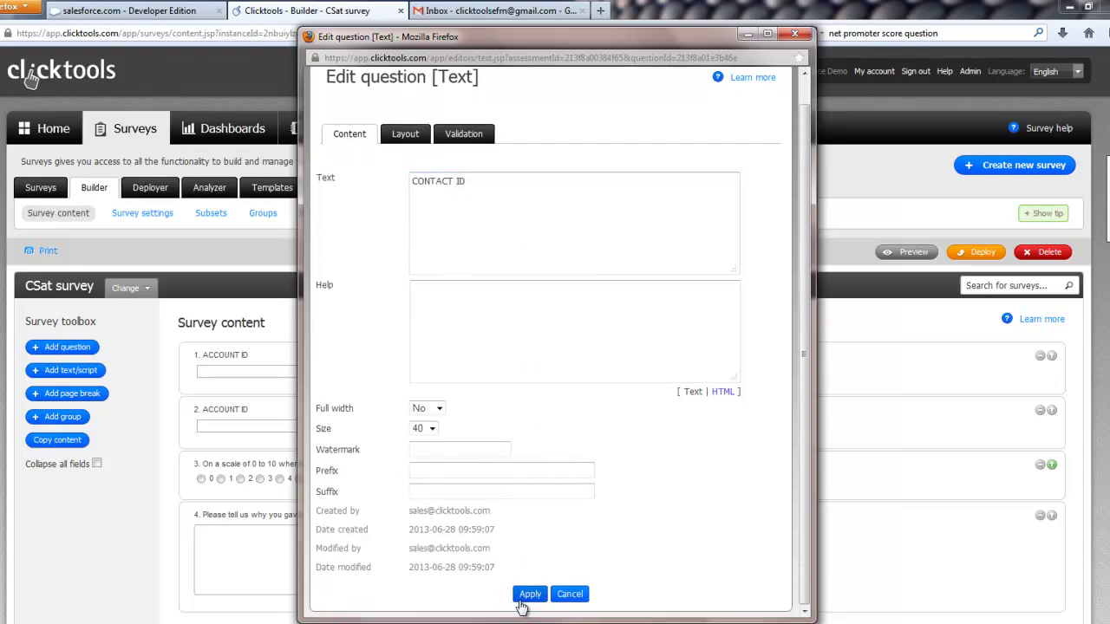
left_click(529, 597)
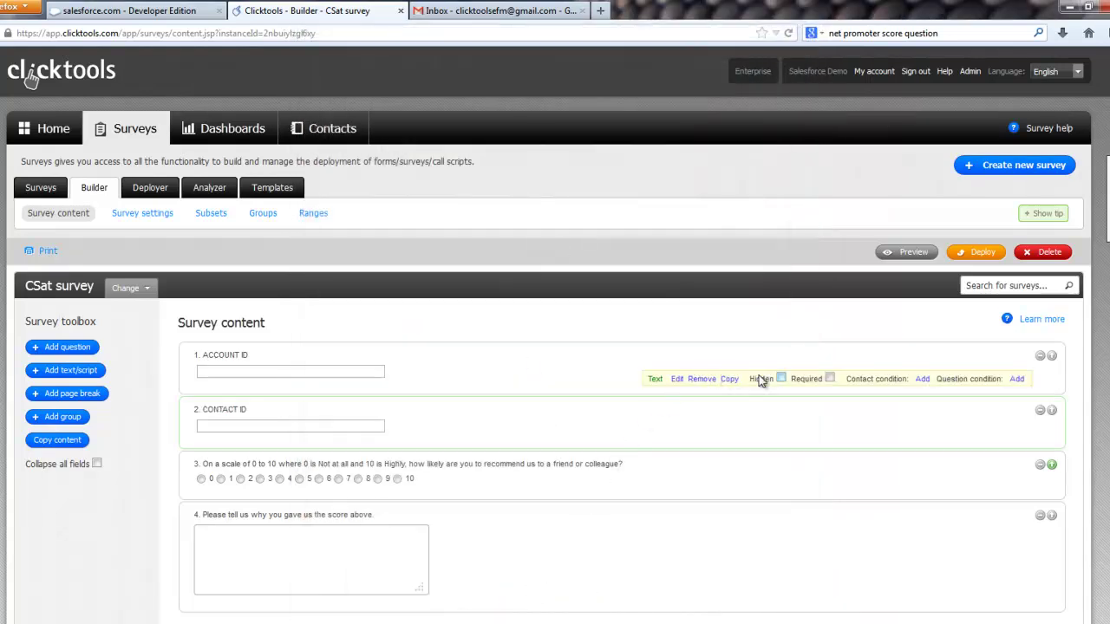
mouse_move(783, 440)
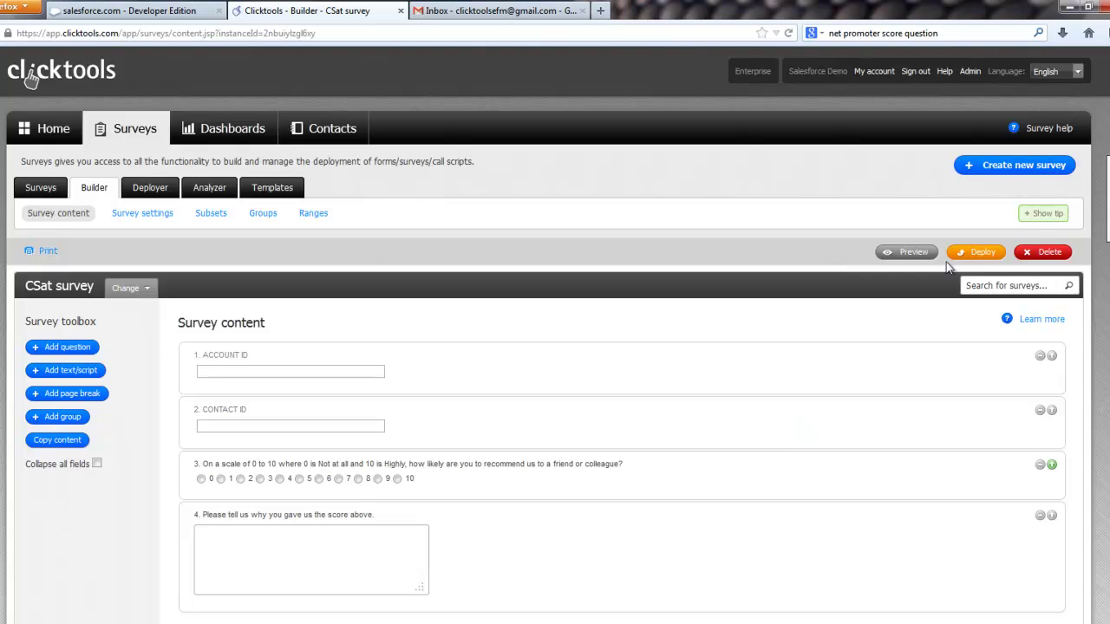
left_click(906, 252)
left_click(906, 251)
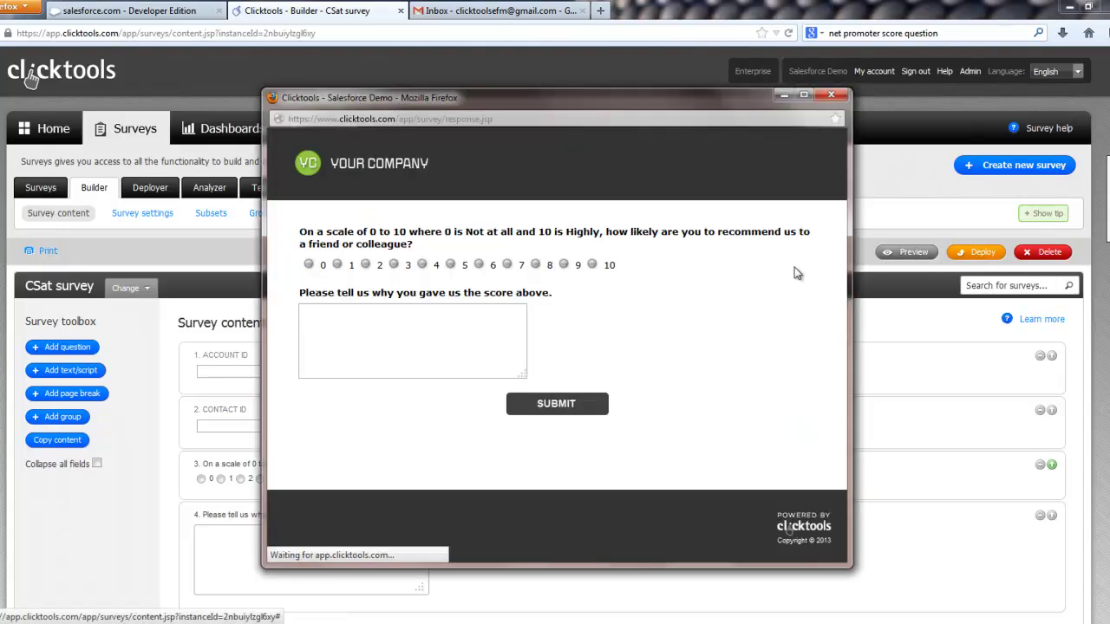
left_click(832, 95)
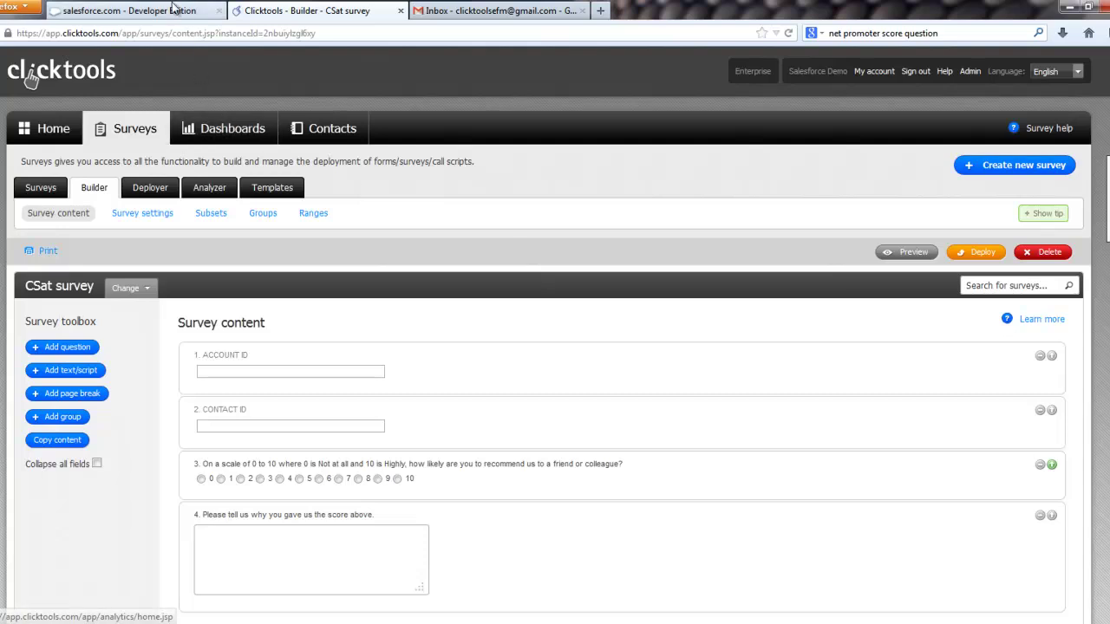
Step: Go to Salesforce Setup and open the Custom Objects list under Create
left_click(143, 14)
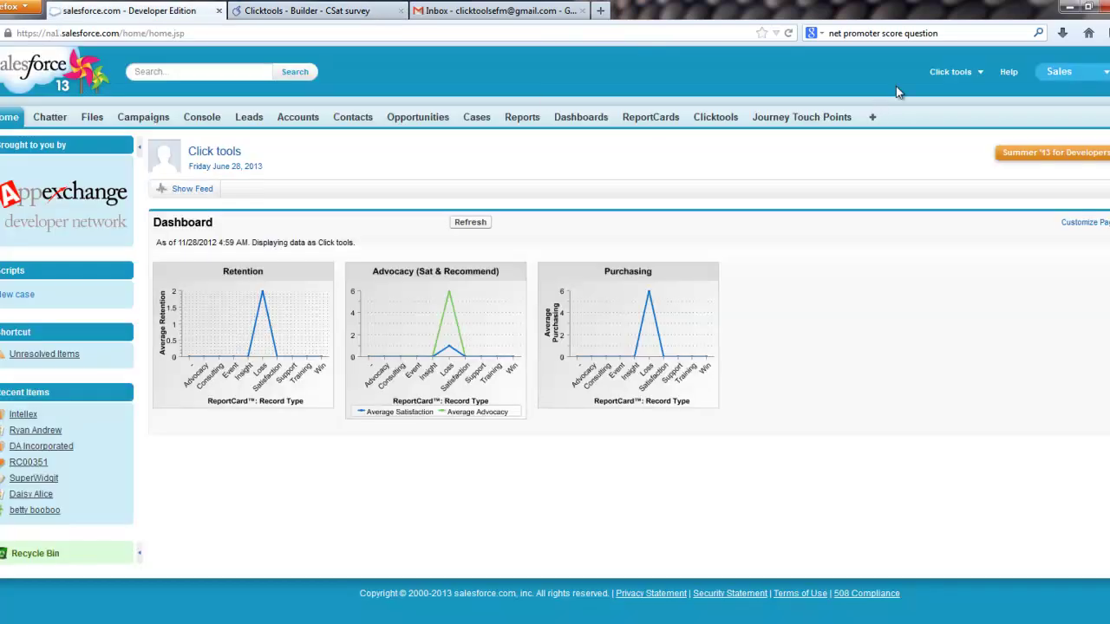
left_click(951, 72)
left_click(911, 127)
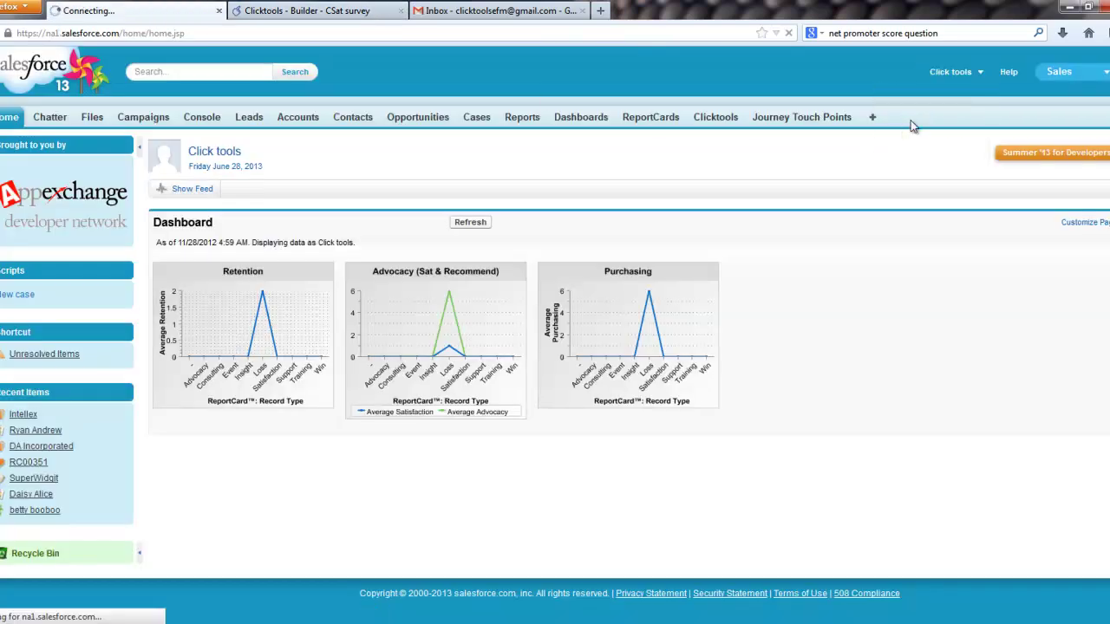
left_click(897, 38)
key("BackSpace")
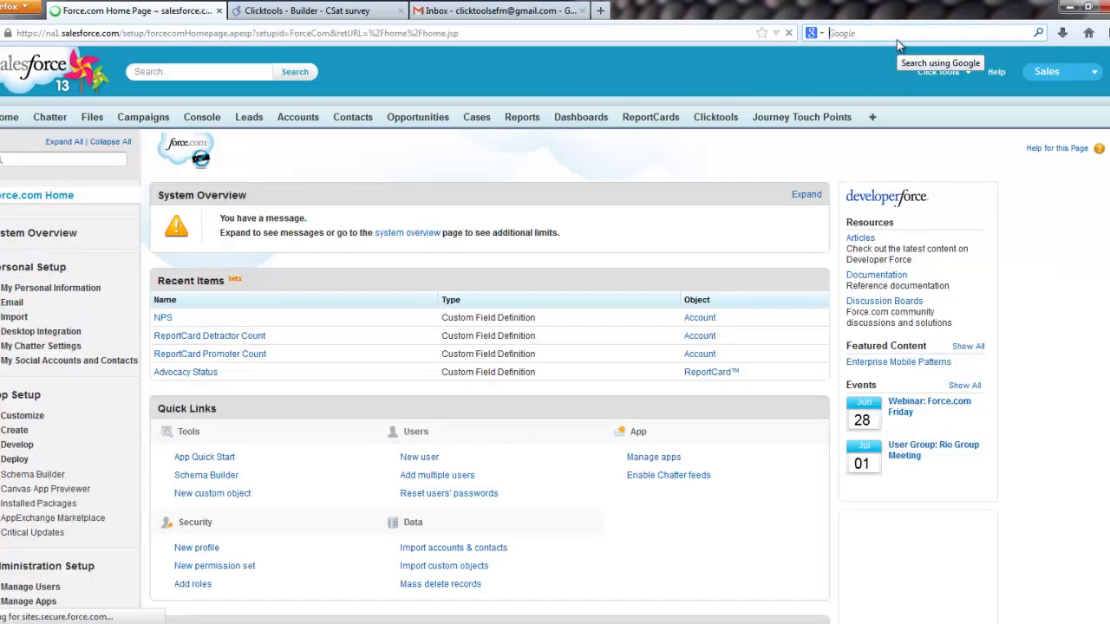
left_click(10, 431)
left_click(24, 490)
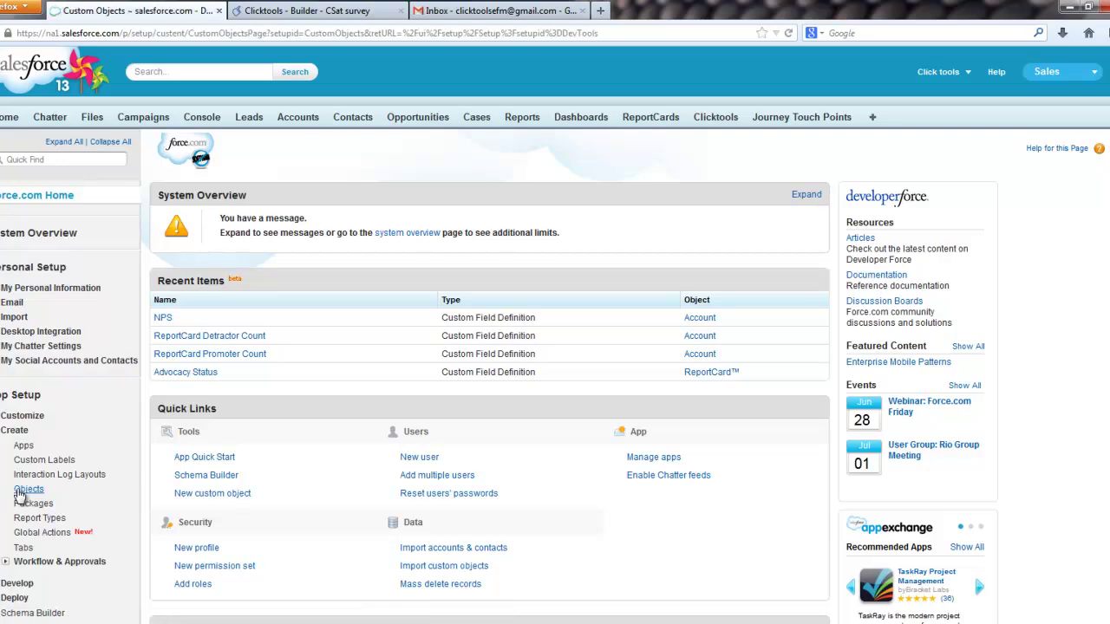
Step: Create a custom object with label and plural label 'CSat'
left_click(464, 255)
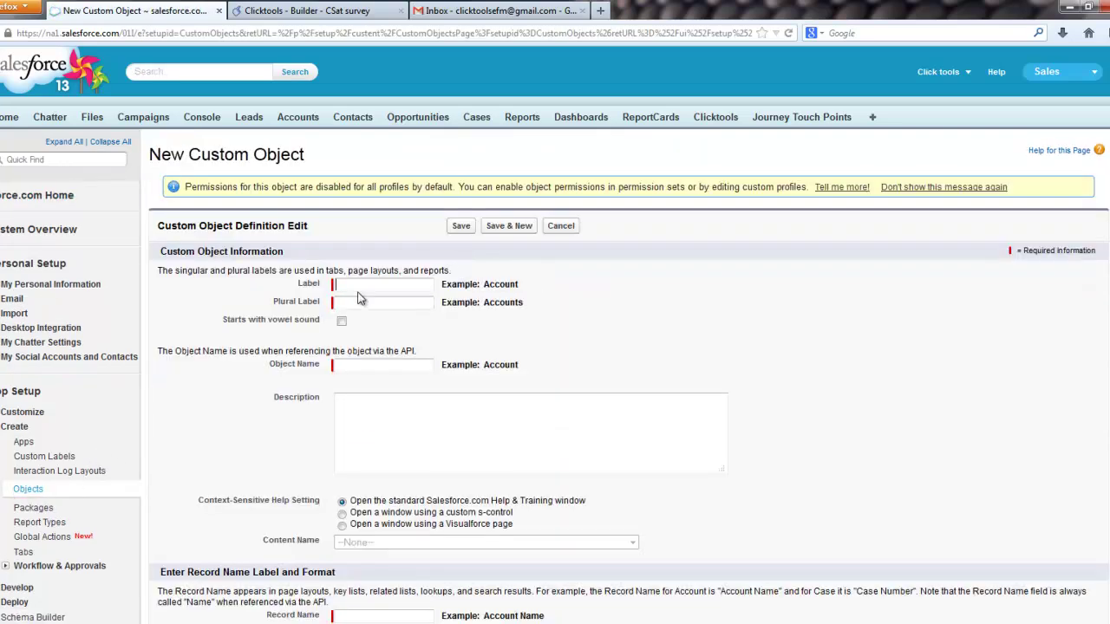
type("CSSt")
left_click(360, 299)
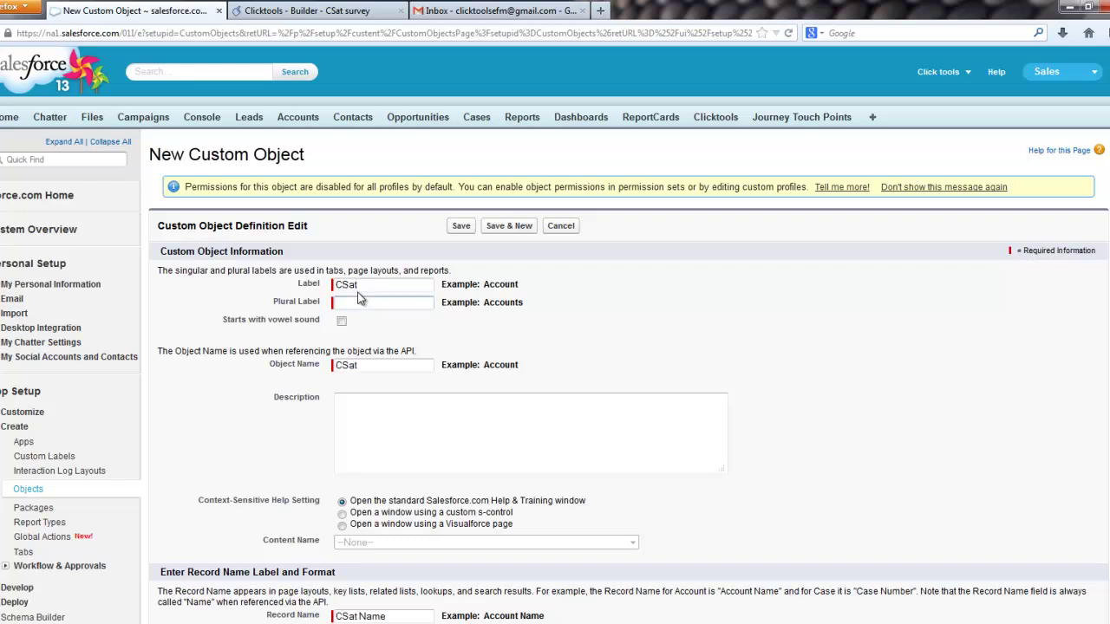
type("CSat")
left_click(460, 227)
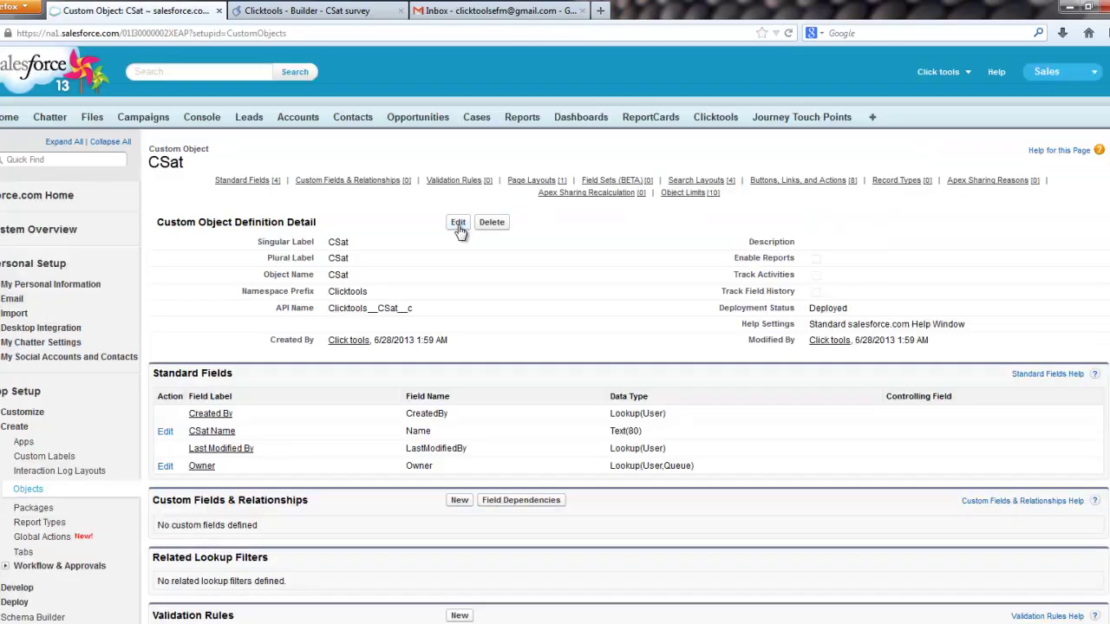
Step: Start a new Number field on the CSat object
left_click(464, 503)
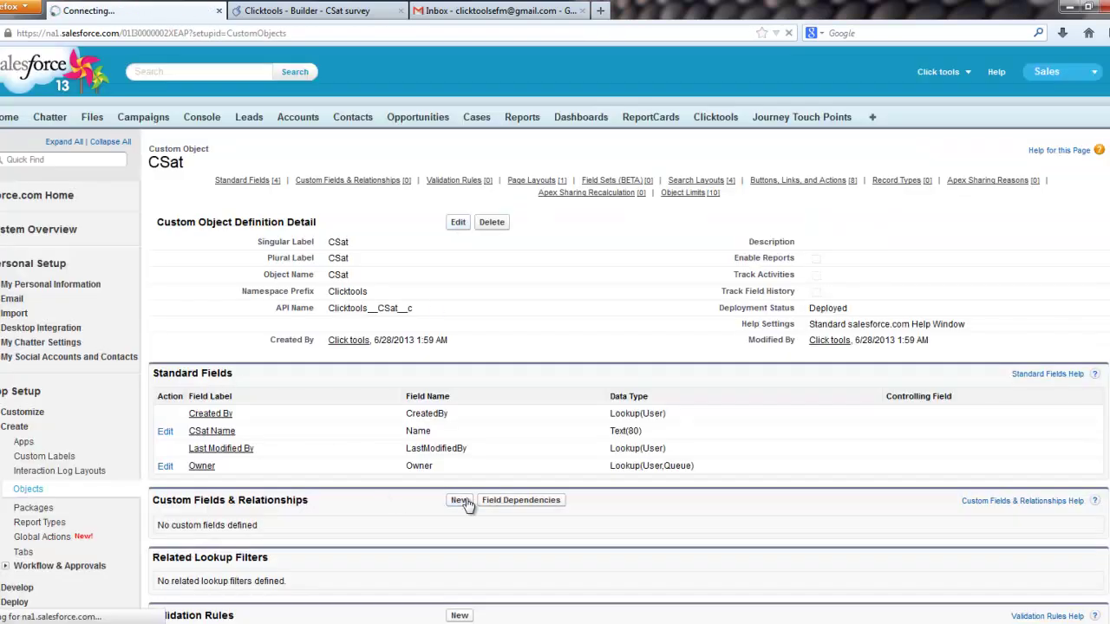
scroll(295, 456, "down", 1)
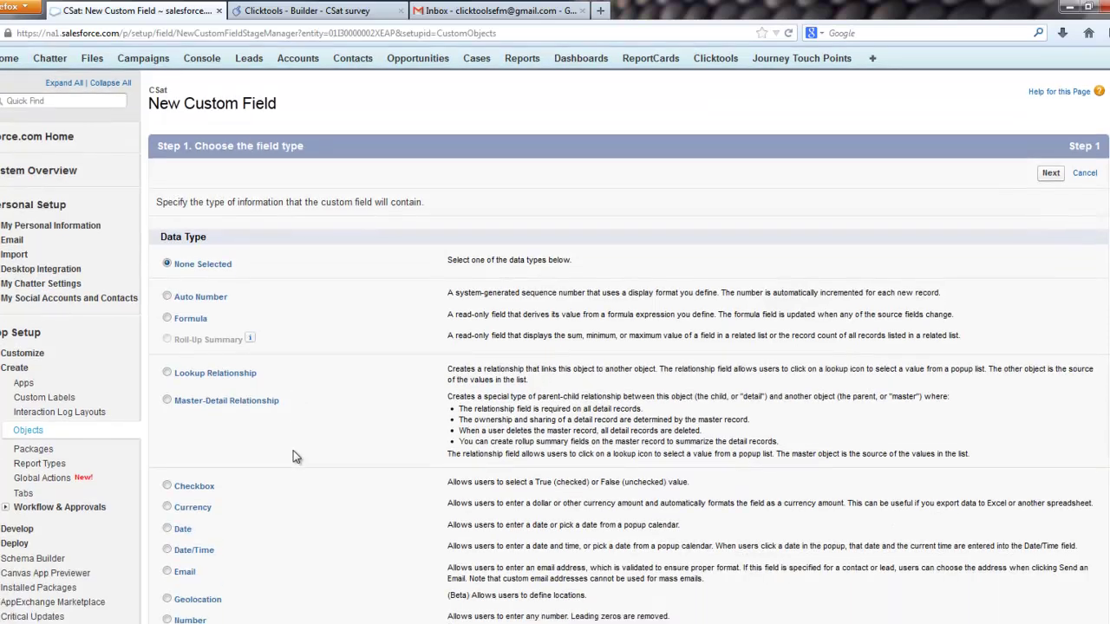
left_click(191, 587)
scroll(399, 511, "down", 1)
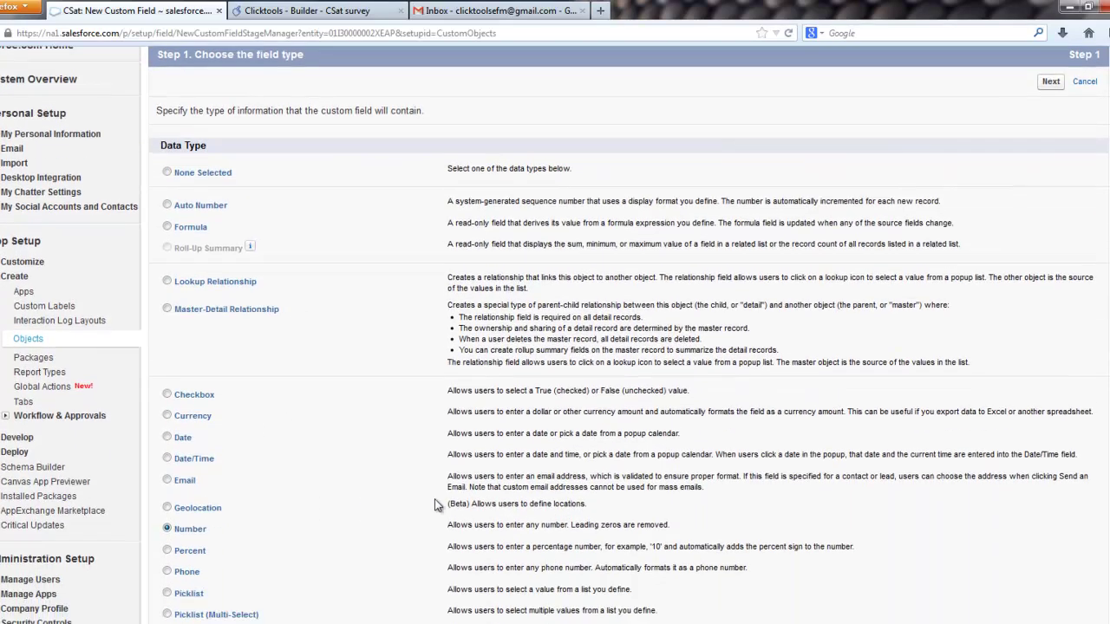
scroll(435, 503, "down", 1)
left_click(1051, 49)
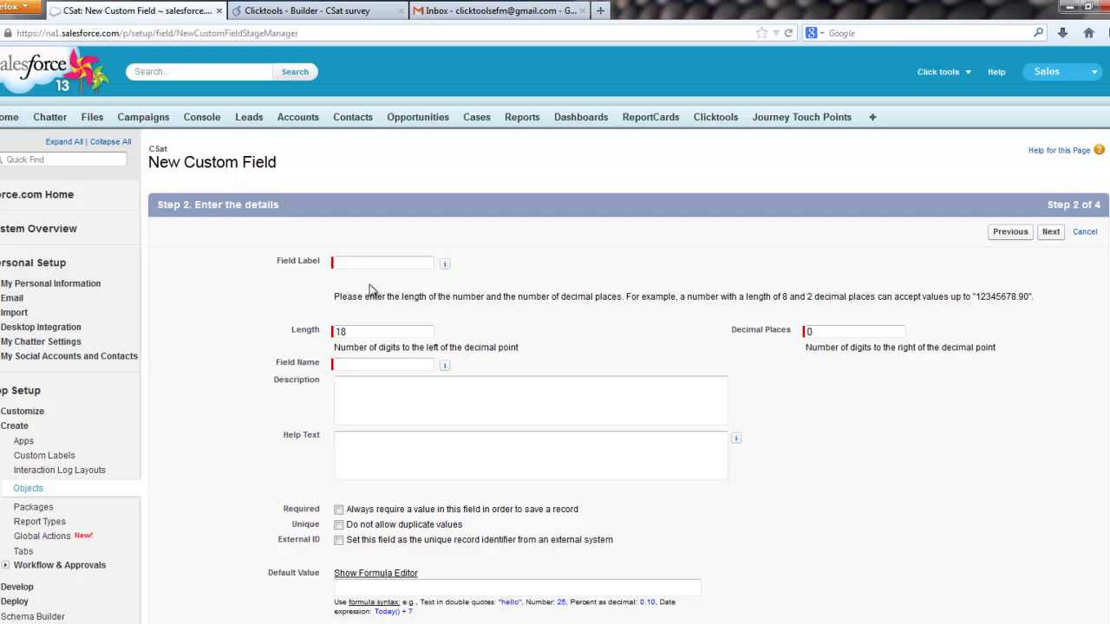
Step: Make it Advocacy score with length 2, 0 decimals and 0–10 likelihood help text, then save
left_click(365, 264)
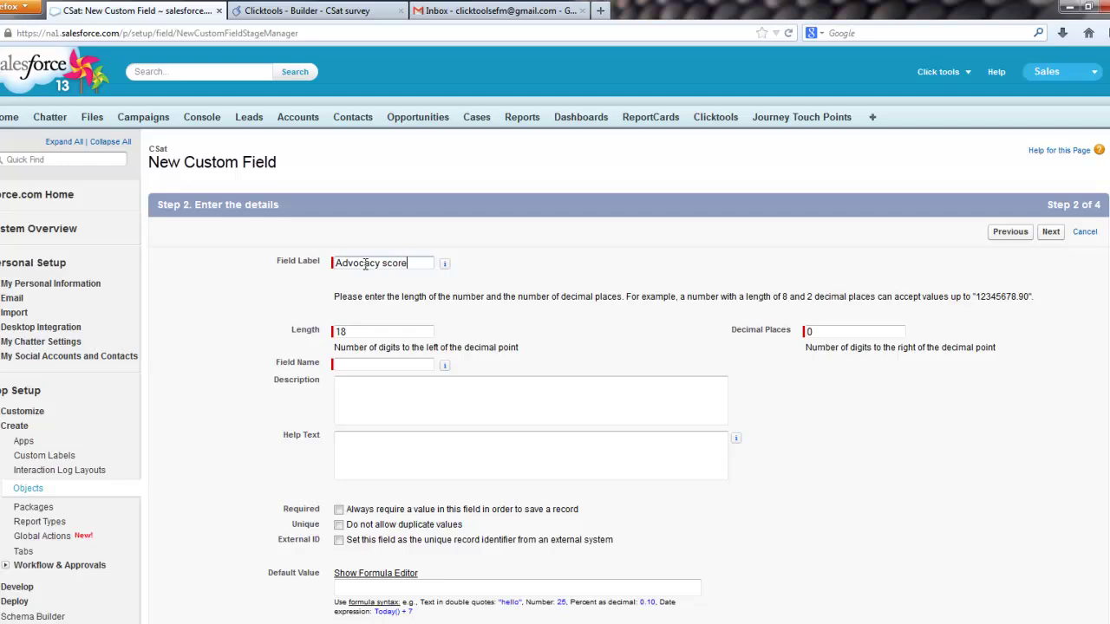
double_click(369, 332)
type("2")
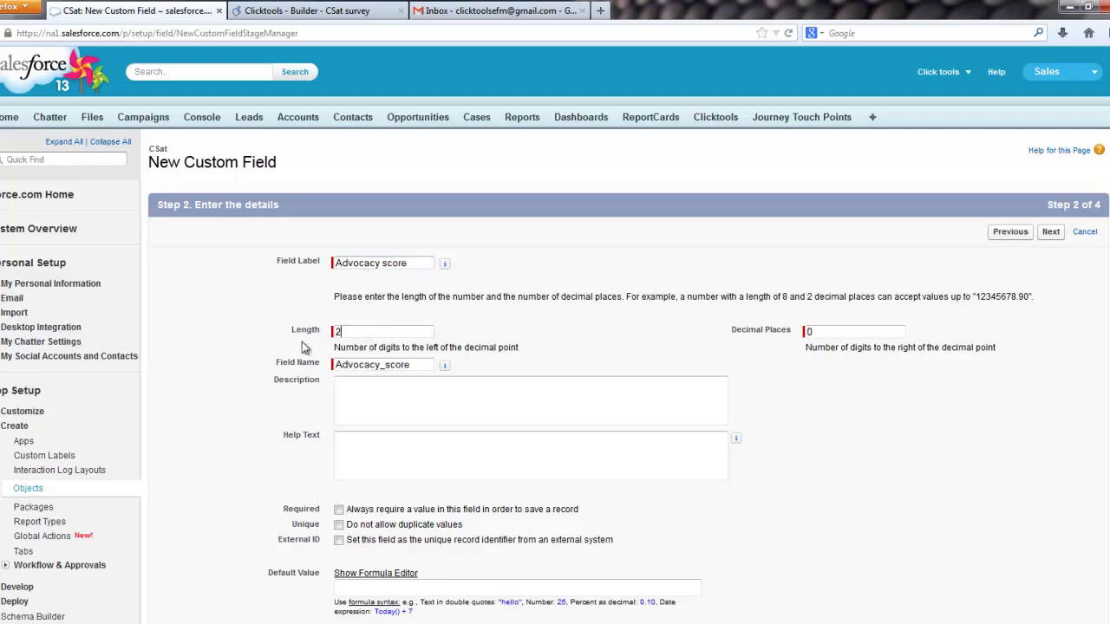
key("Tab")
scroll(732, 359, "down", 3)
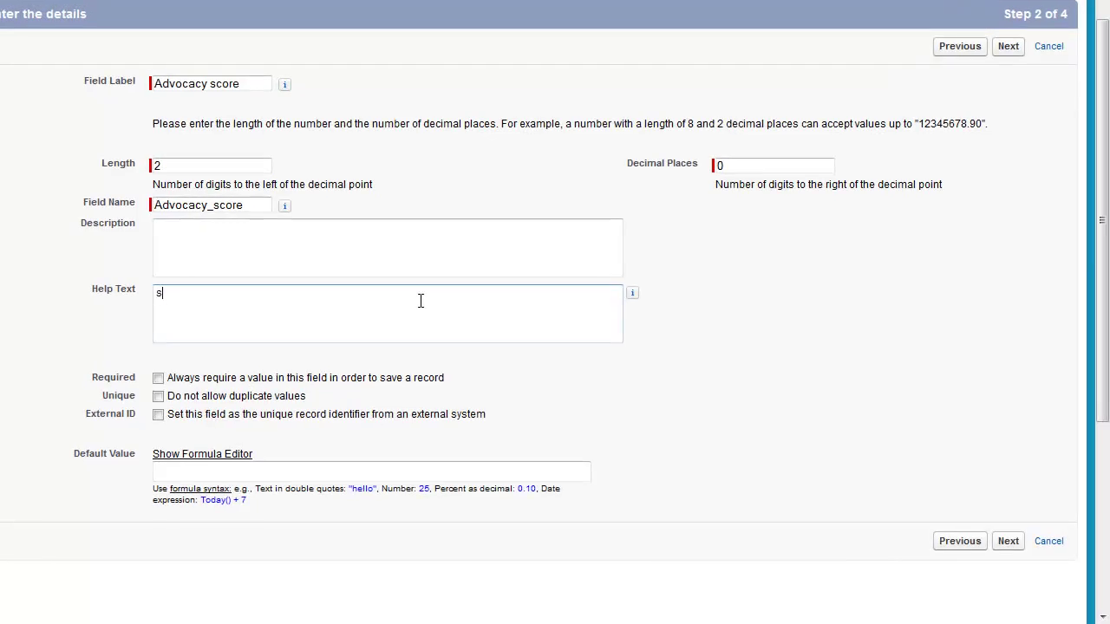
type("cale = 0 to 10, 0 not at all lik")
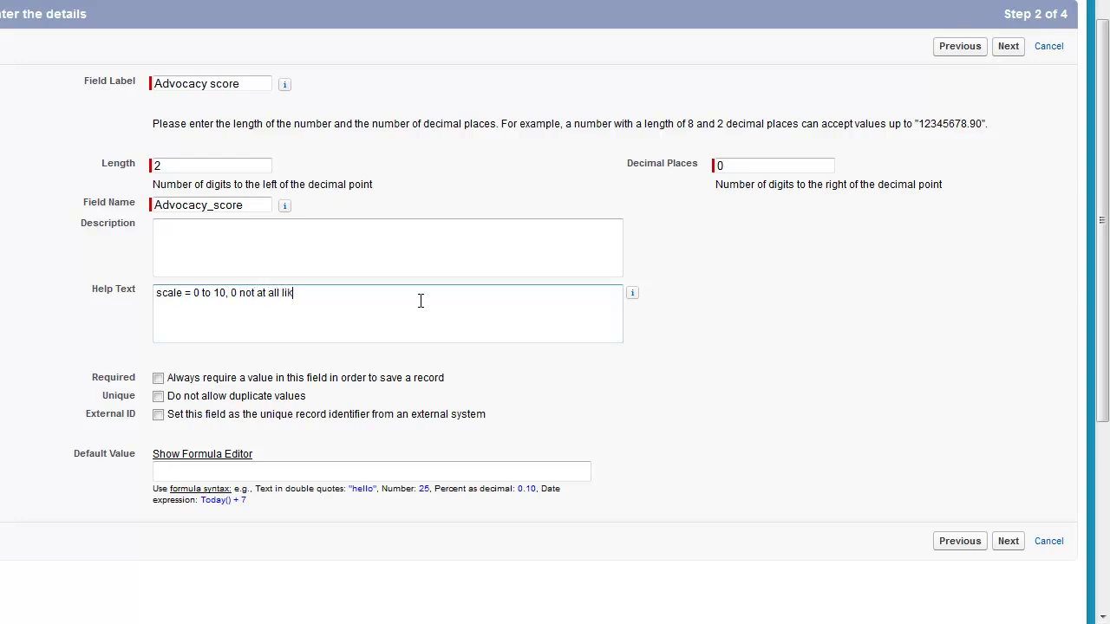
type("ely to recommend, 10 highly")
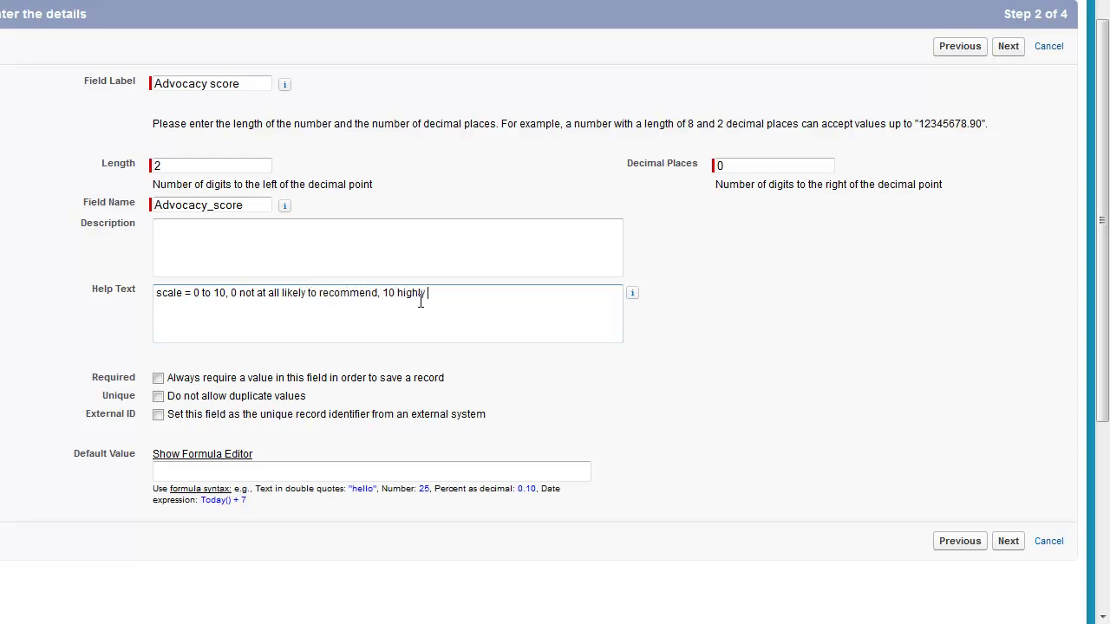
type(" likely.")
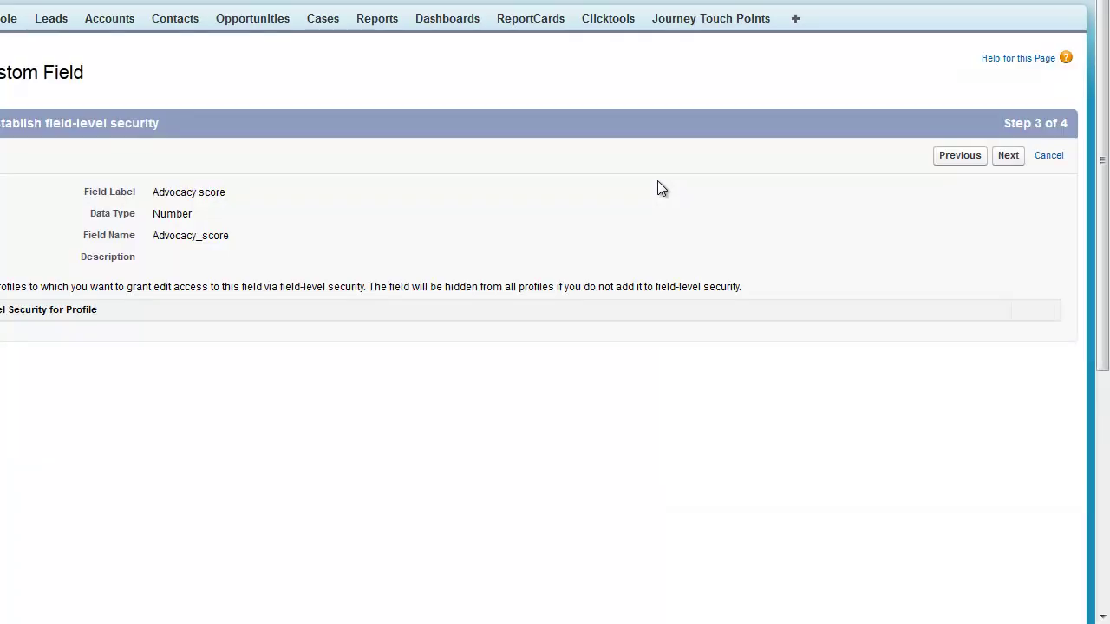
left_click(1006, 159)
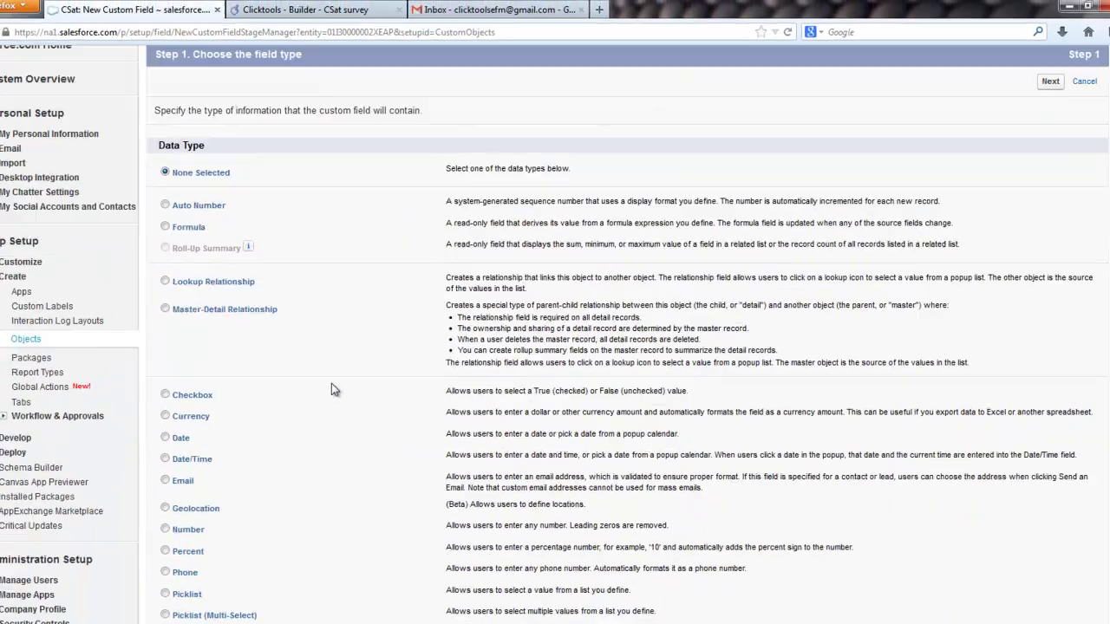
Step: Set up a Long Text Area field labelled 'Comments', visible to all profiles
scroll(304, 448, "down", 5)
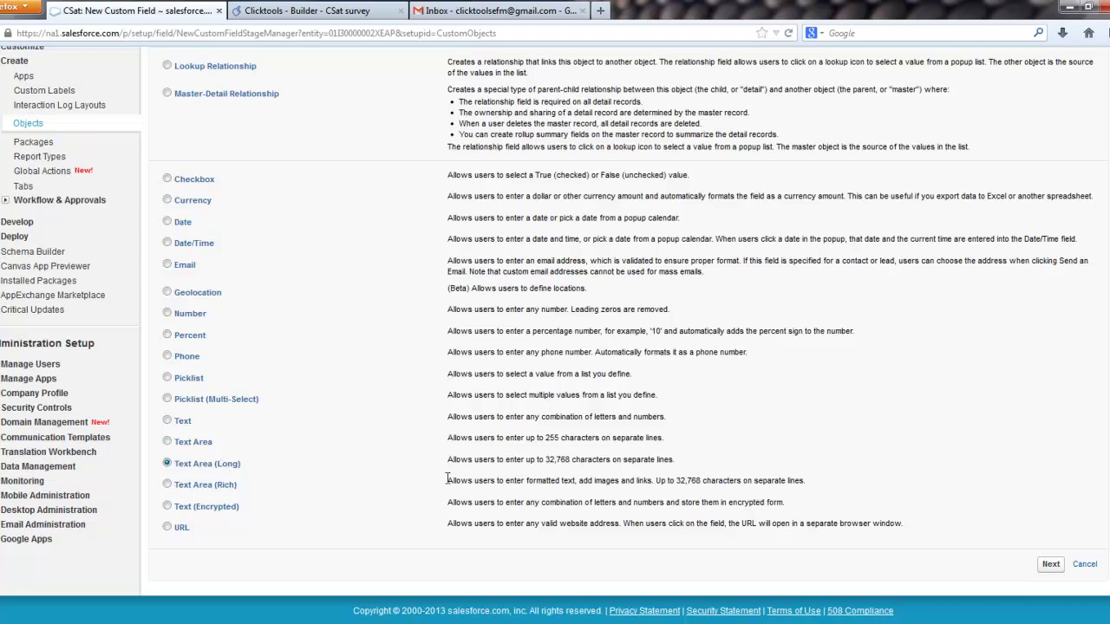
left_click(1051, 565)
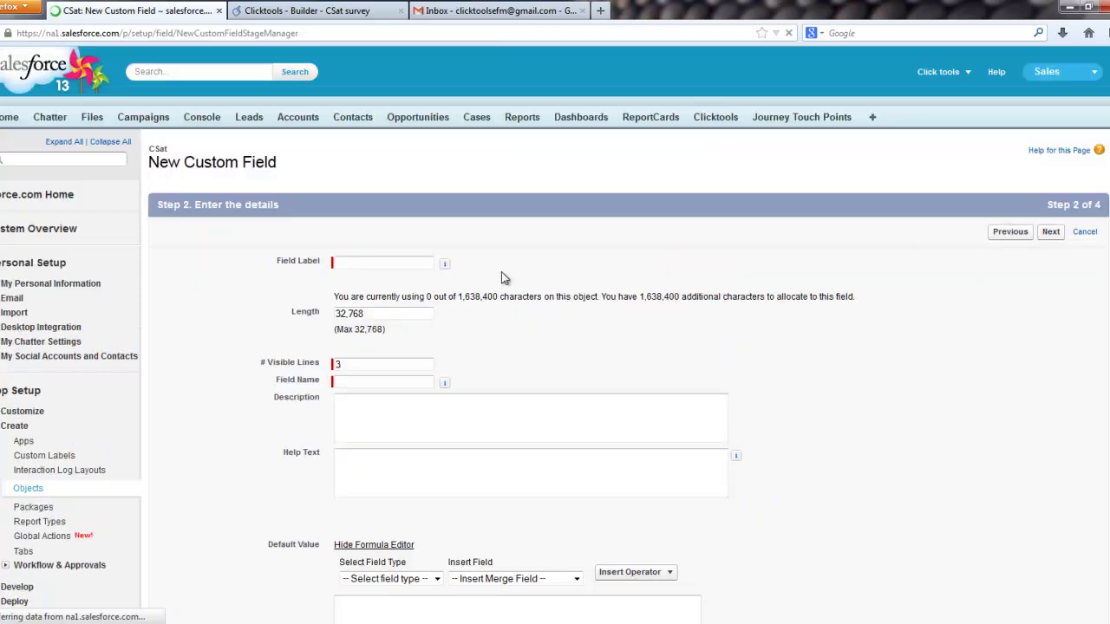
left_click(392, 265)
type("Comments")
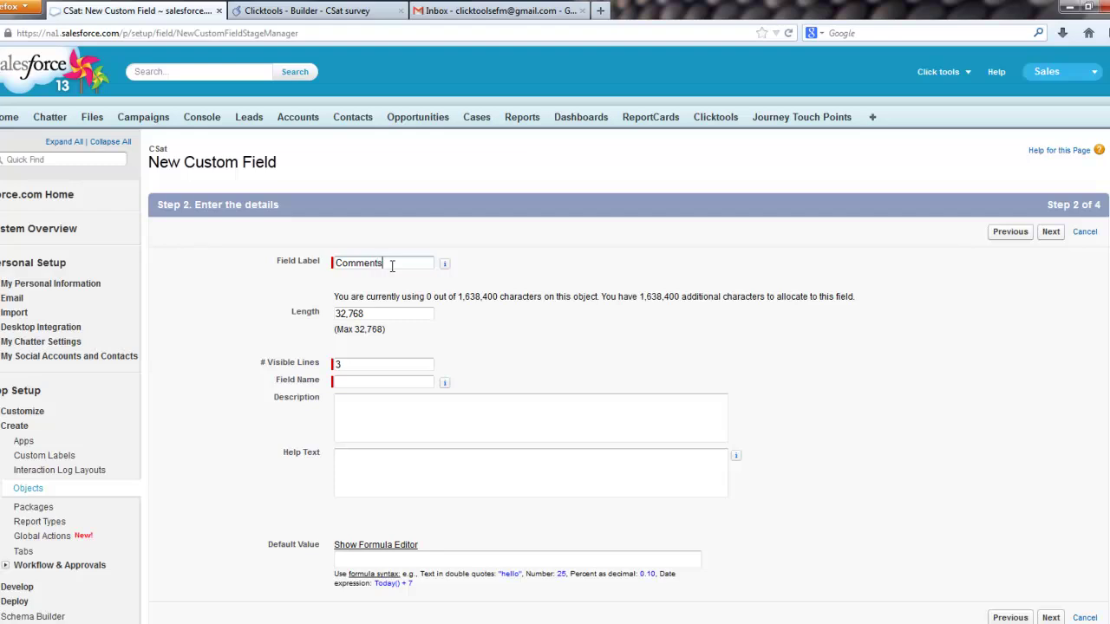
left_click(444, 262)
left_click(1051, 232)
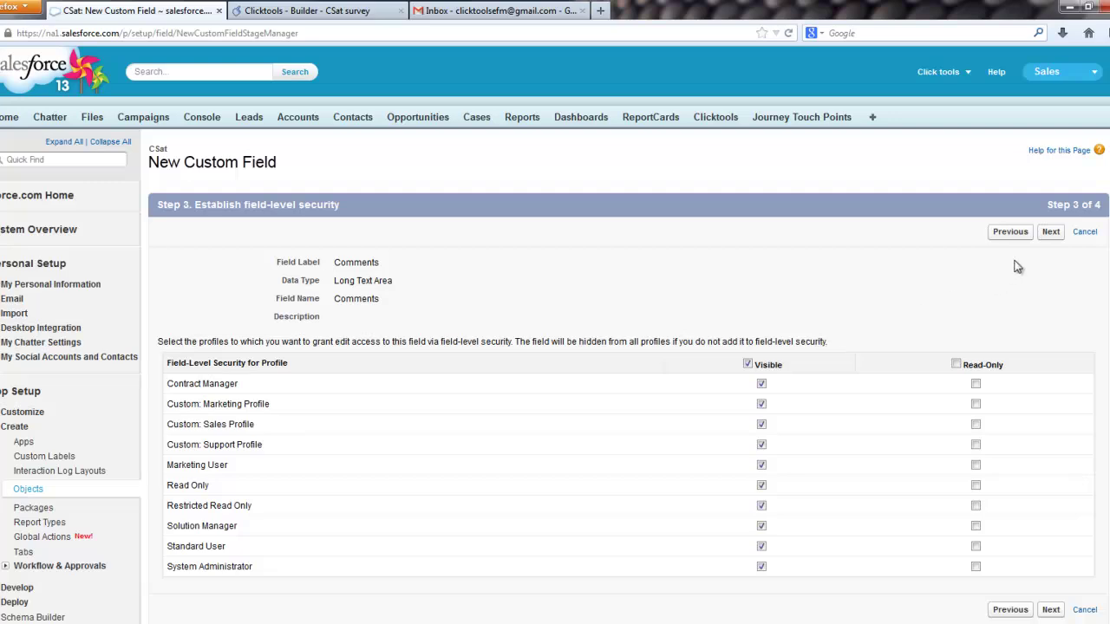
left_click(1052, 232)
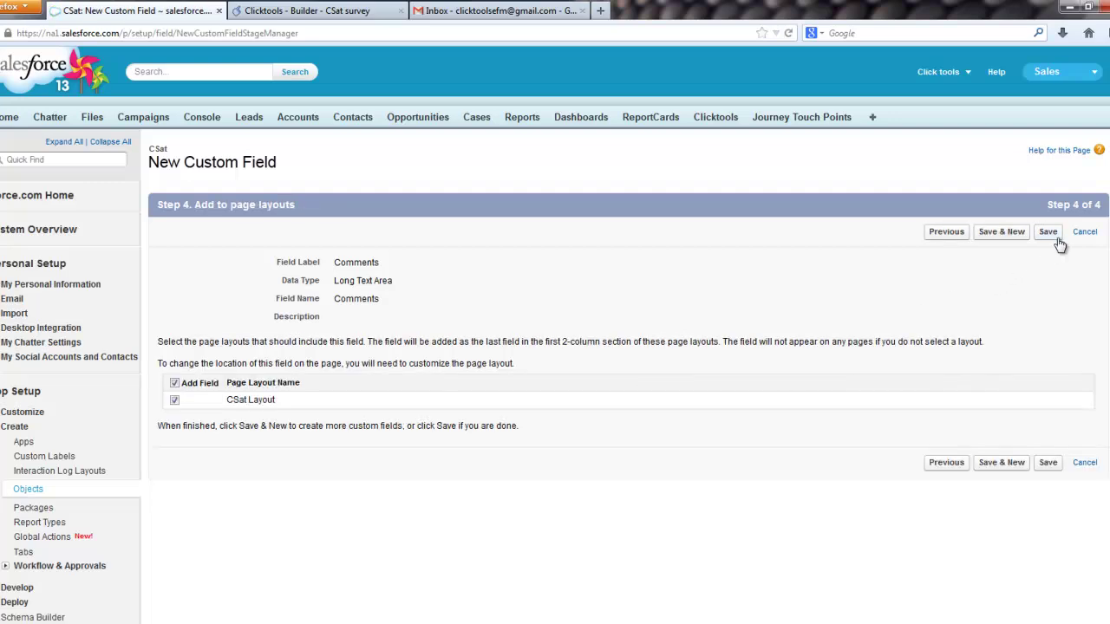
Step: Save the Comments field and start a Lookup Relationship field related to Contact
left_click(1001, 231)
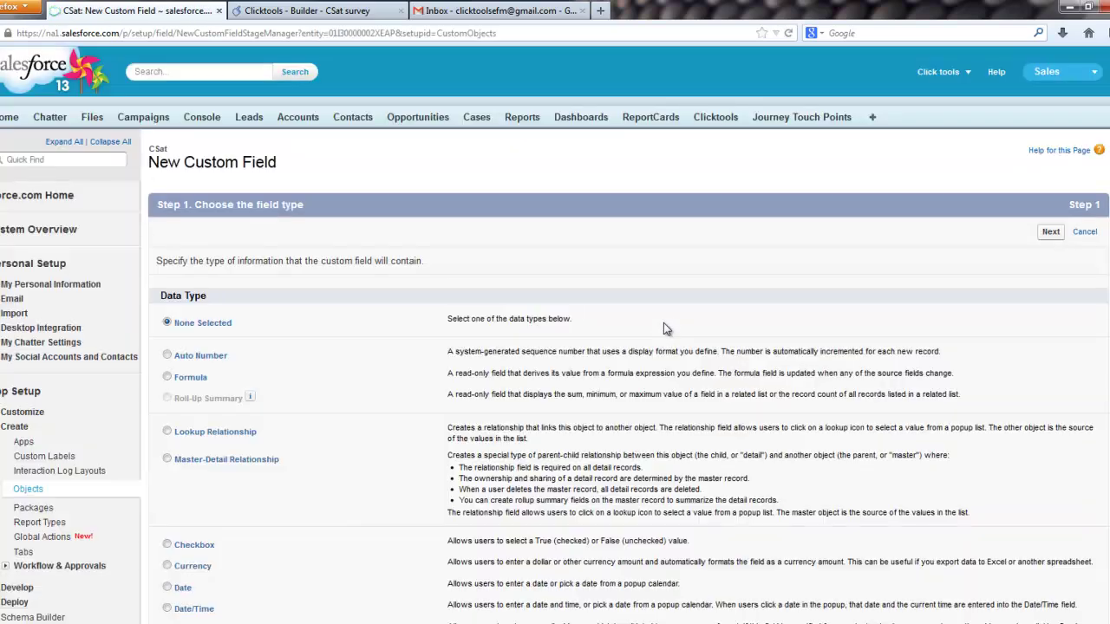
scroll(356, 377, "down", 2)
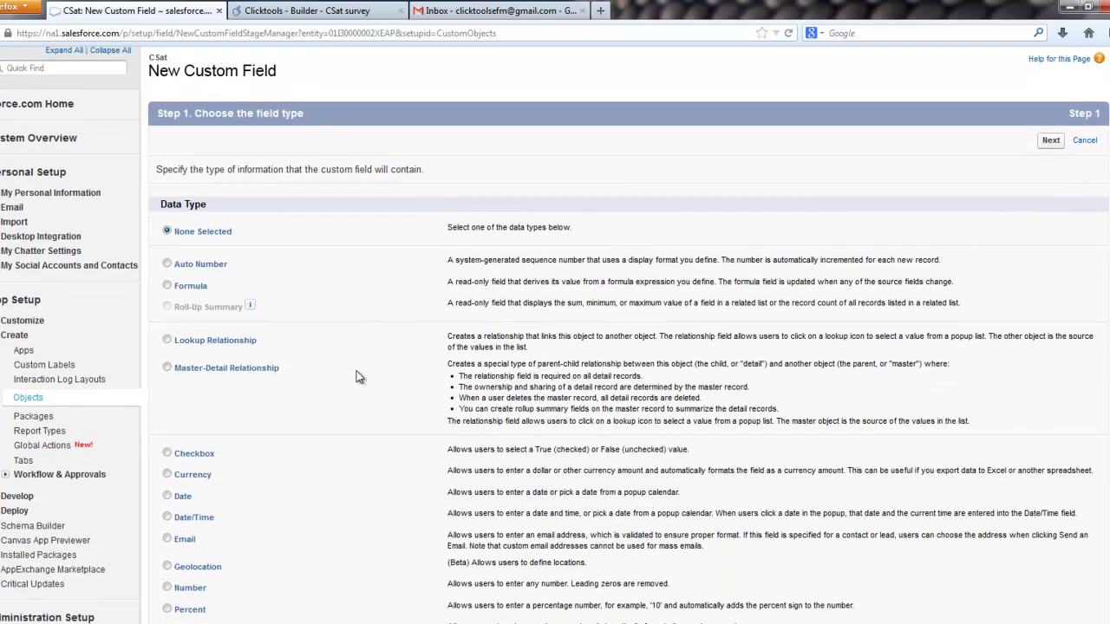
left_click(243, 340)
left_click(1051, 141)
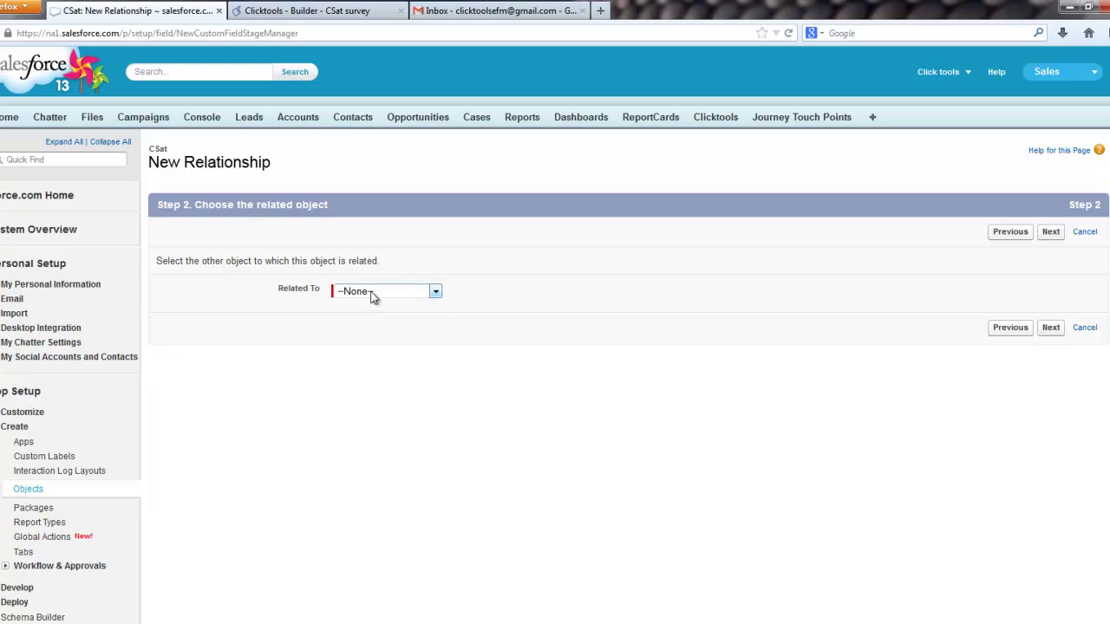
left_click(373, 295)
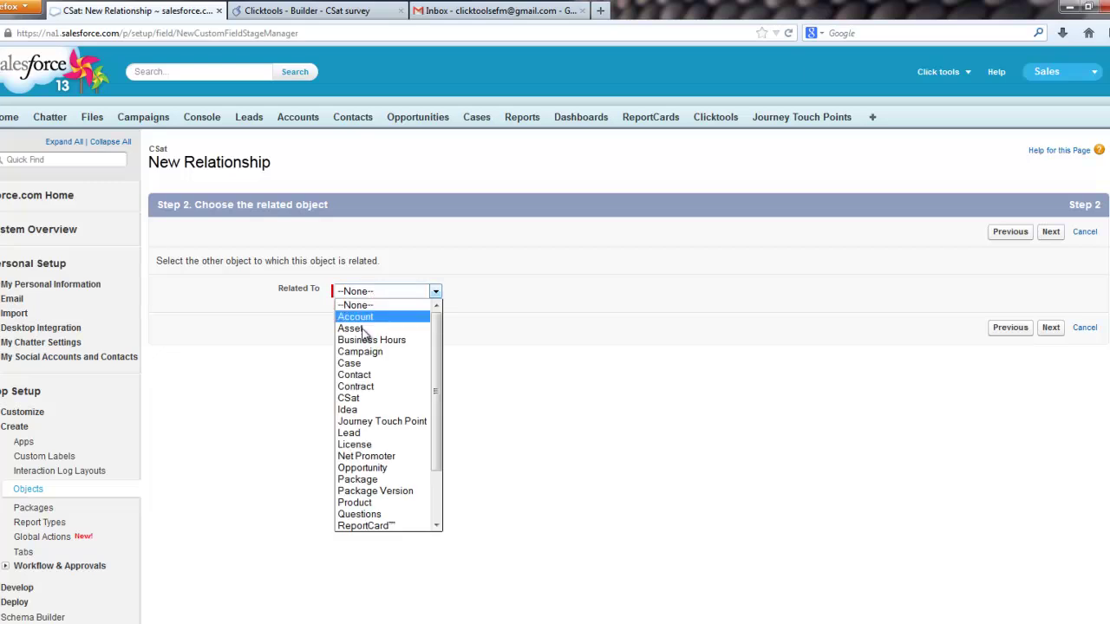
left_click(369, 375)
Step: Finish the Contact lookup with default visibility, CSat Layout and Contact related lists
left_click(1046, 331)
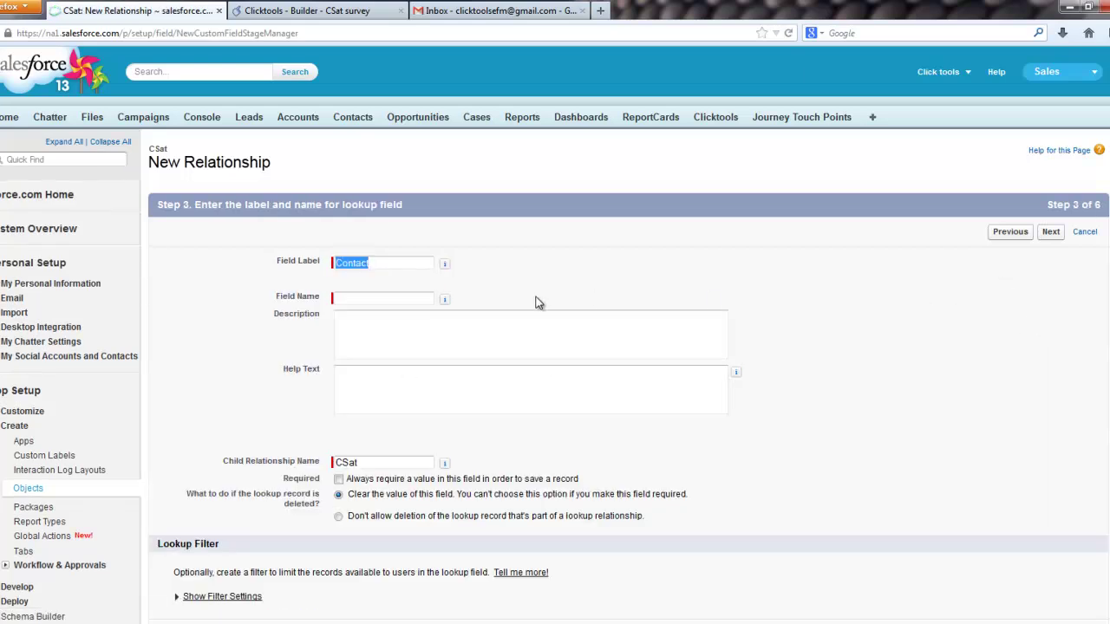
left_click(536, 302)
left_click(1052, 237)
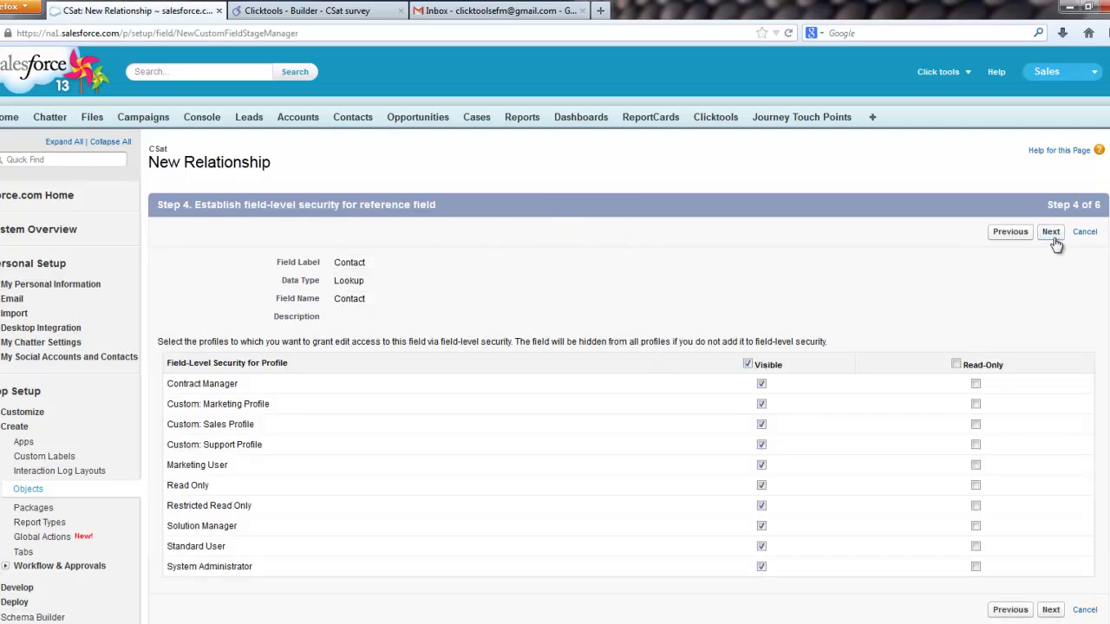
left_click(1052, 236)
left_click(1050, 234)
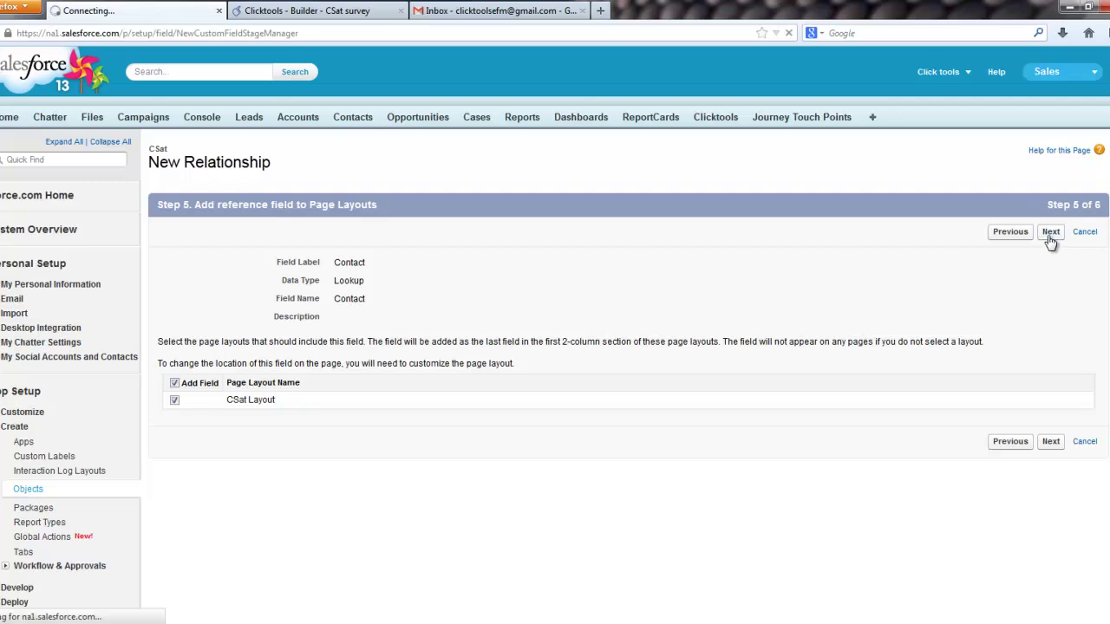
left_click(1013, 236)
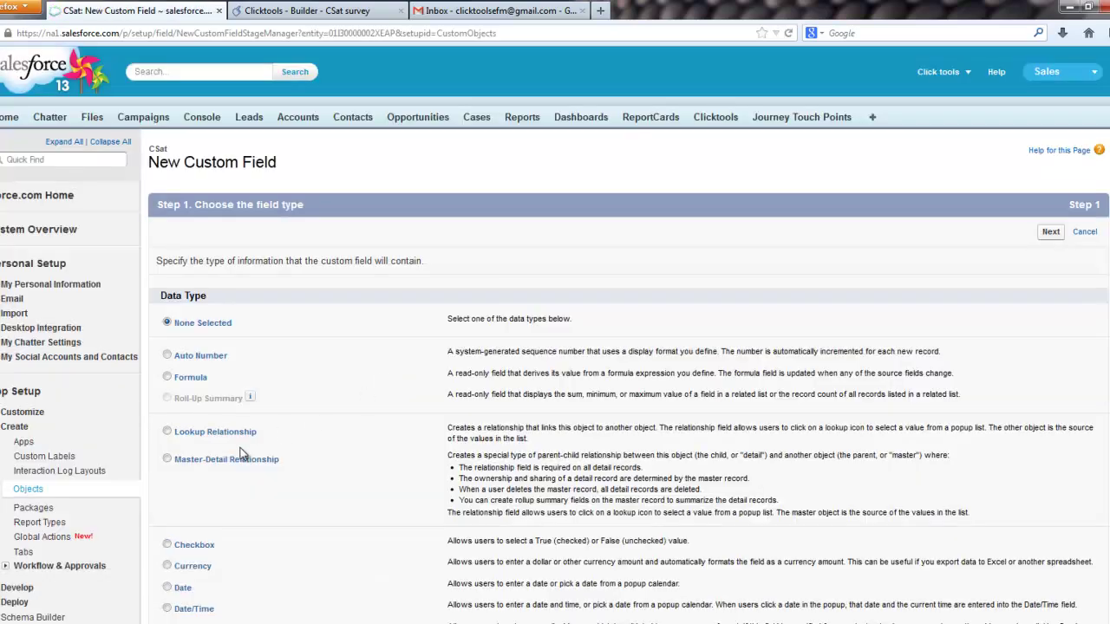
Step: Add a Master-Detail field relating CSat to Account, keeping default security and related lists
left_click(234, 463)
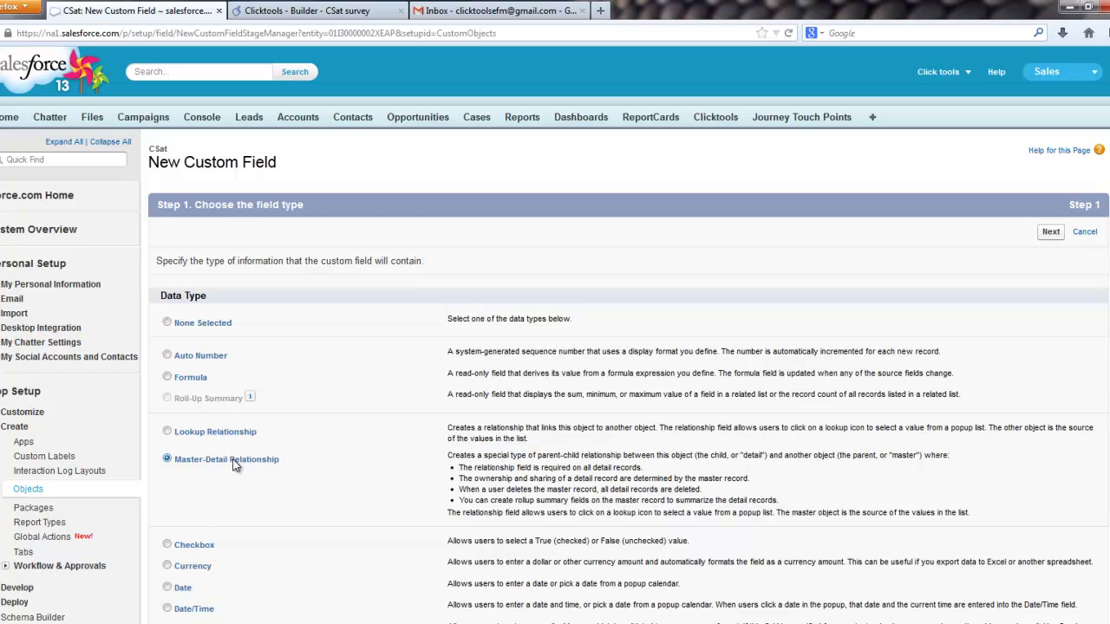
left_click(1049, 240)
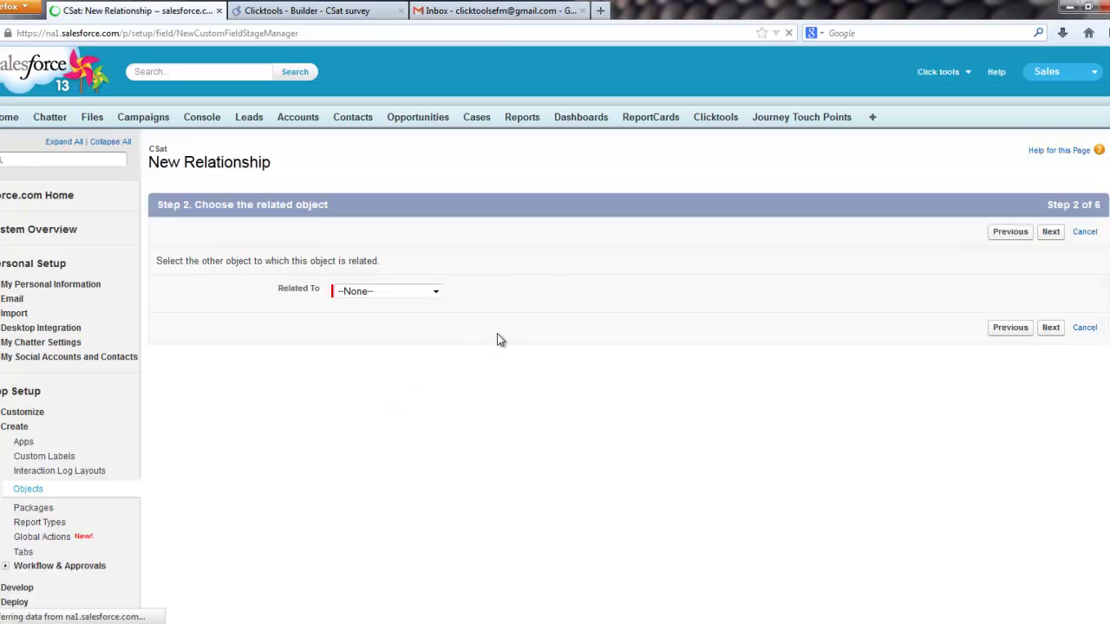
left_click(435, 291)
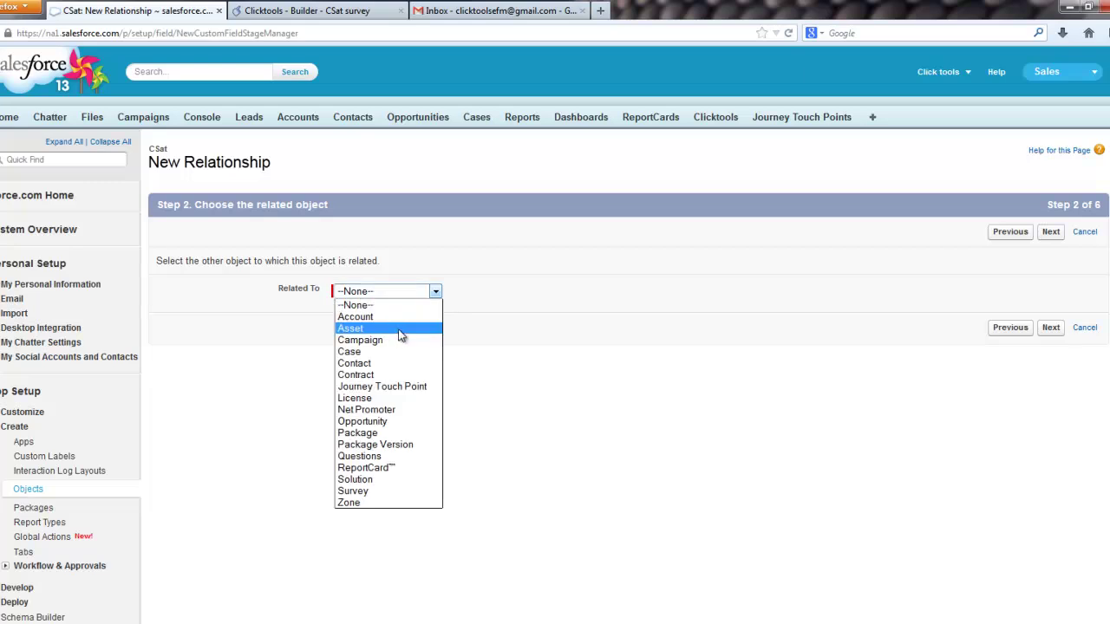
left_click(400, 318)
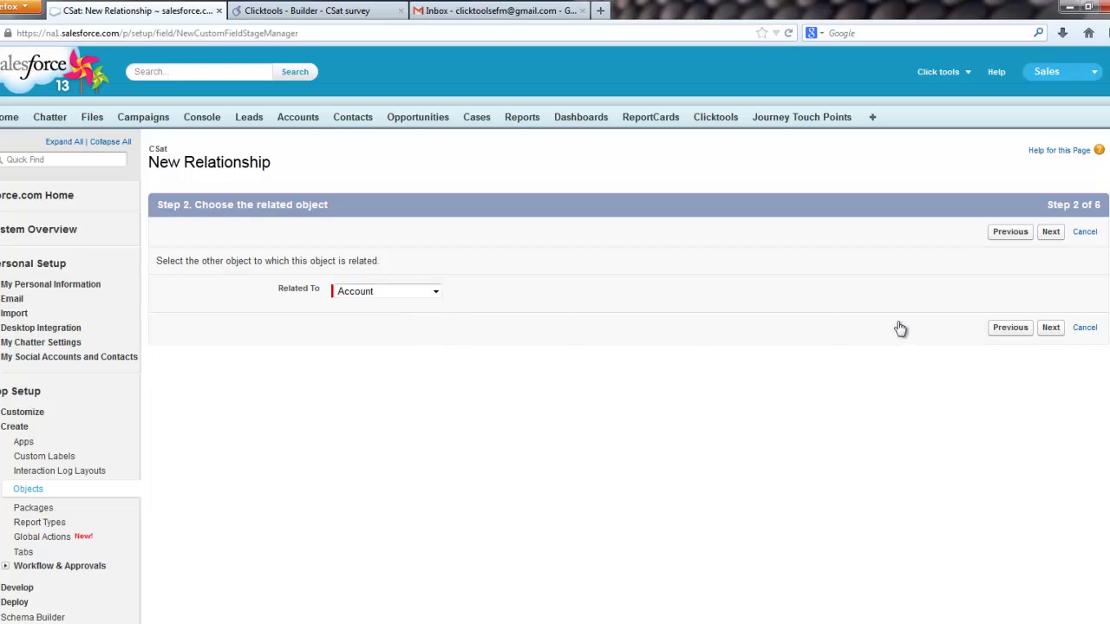
left_click(1050, 330)
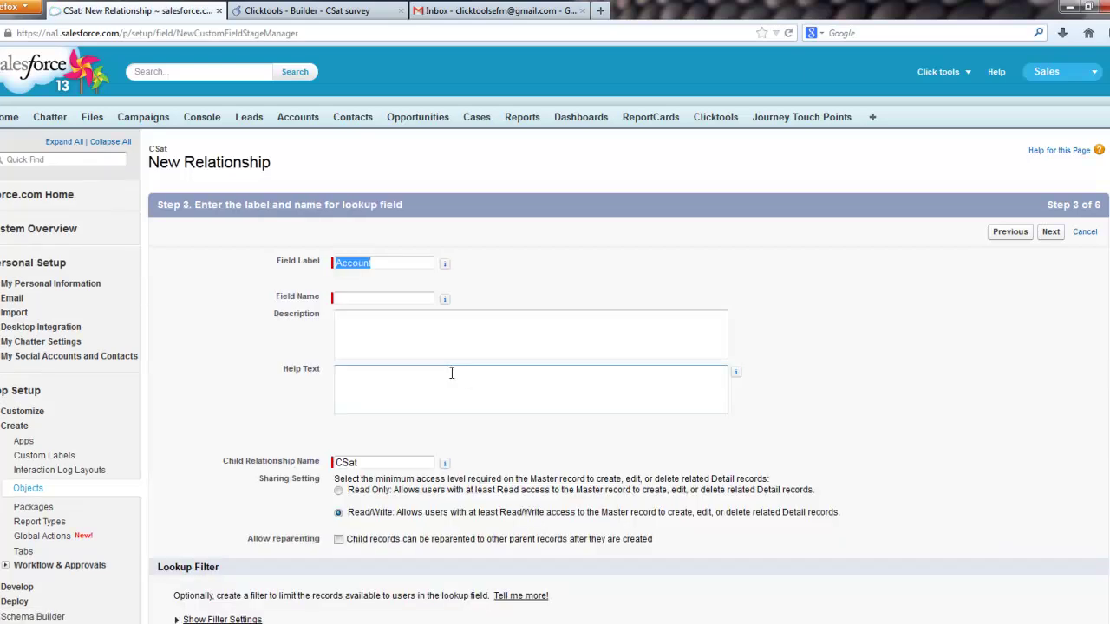
left_click(419, 347)
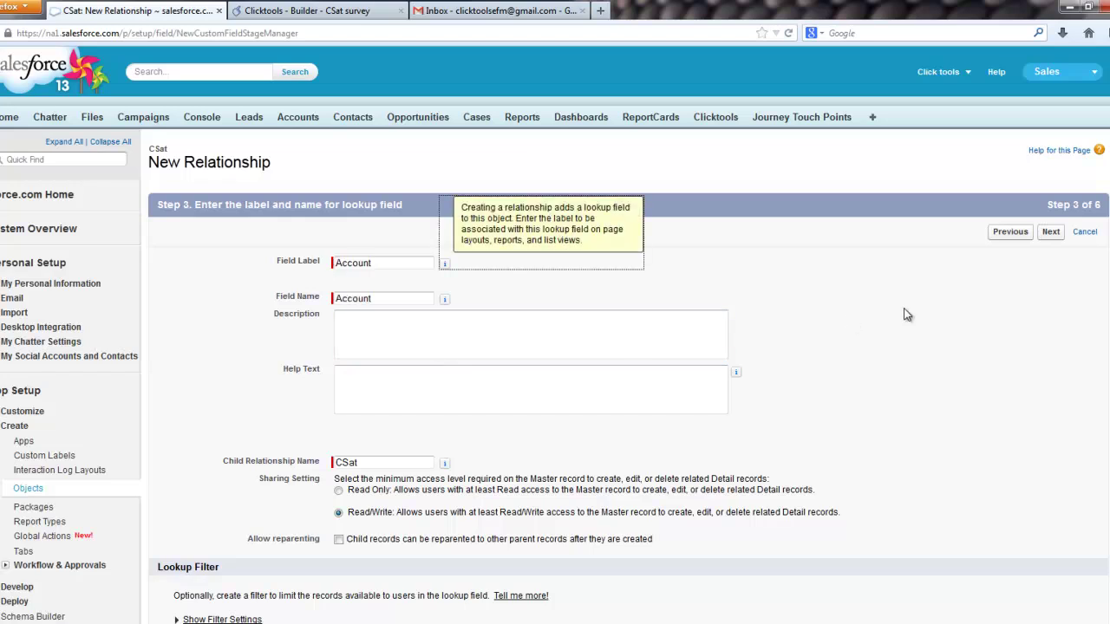
left_click(1051, 233)
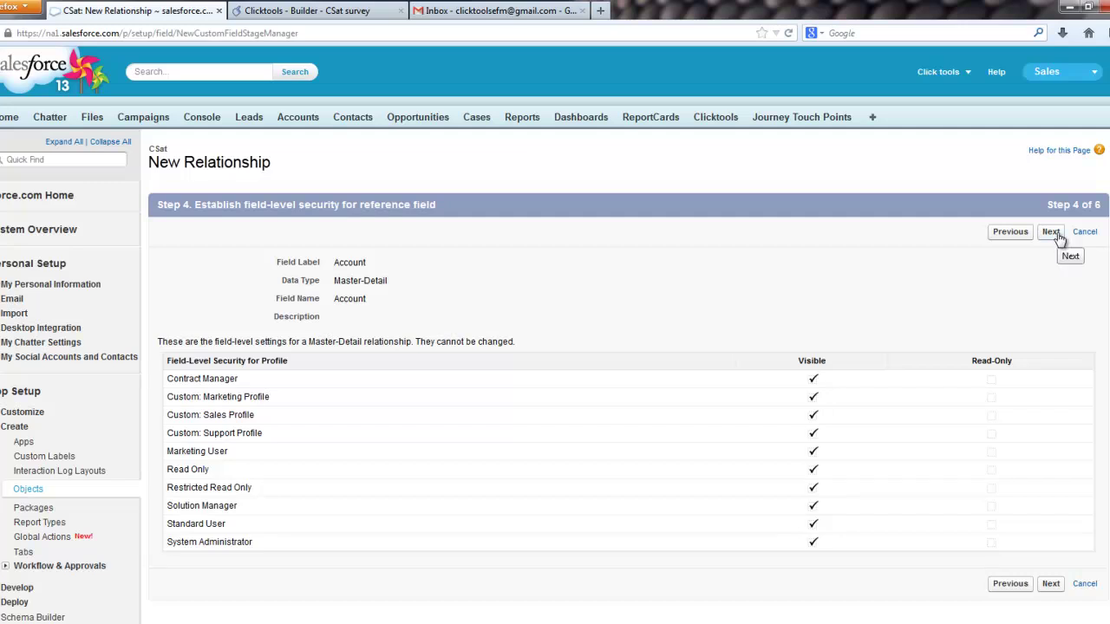
left_click(1051, 232)
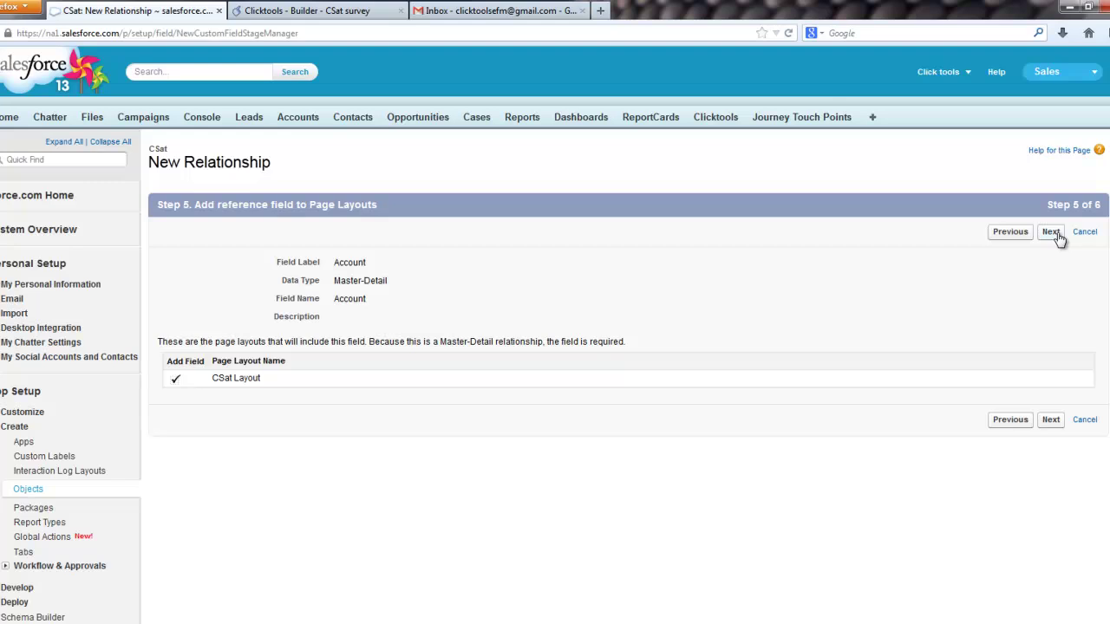
left_click(1057, 232)
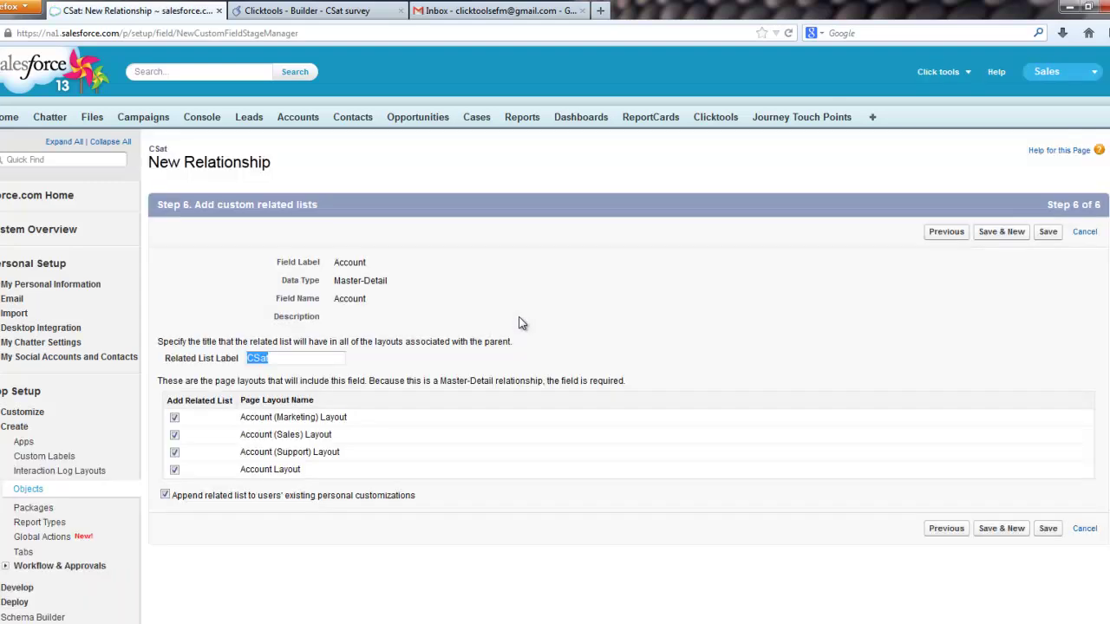
left_click(999, 232)
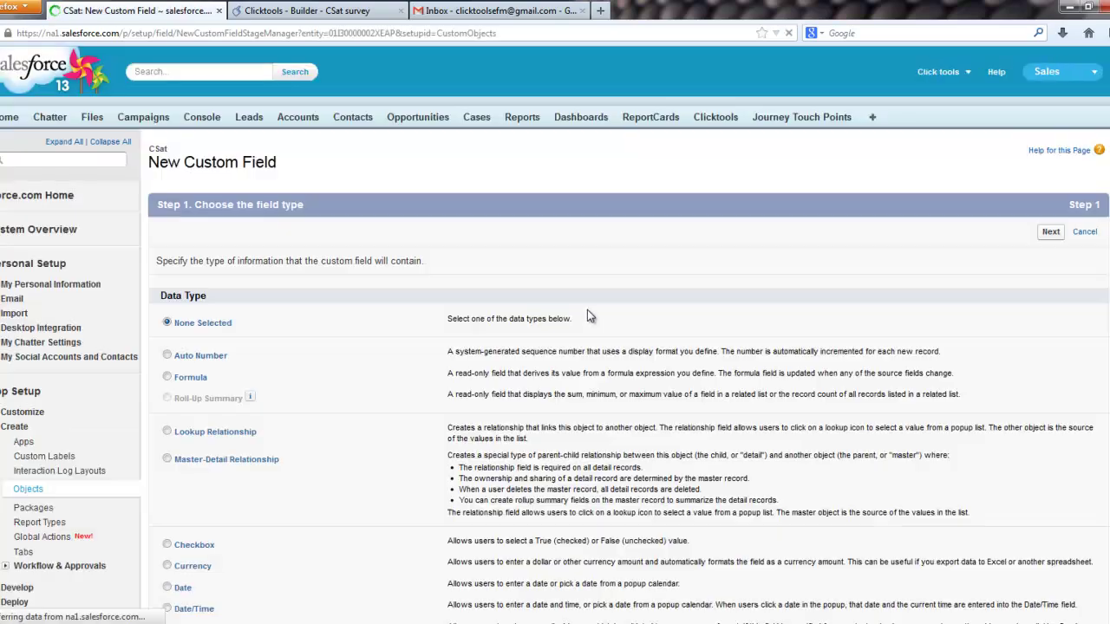
Step: Create a new formula field on CSat labelled 'Advocacy type' with a Text return type
left_click(185, 379)
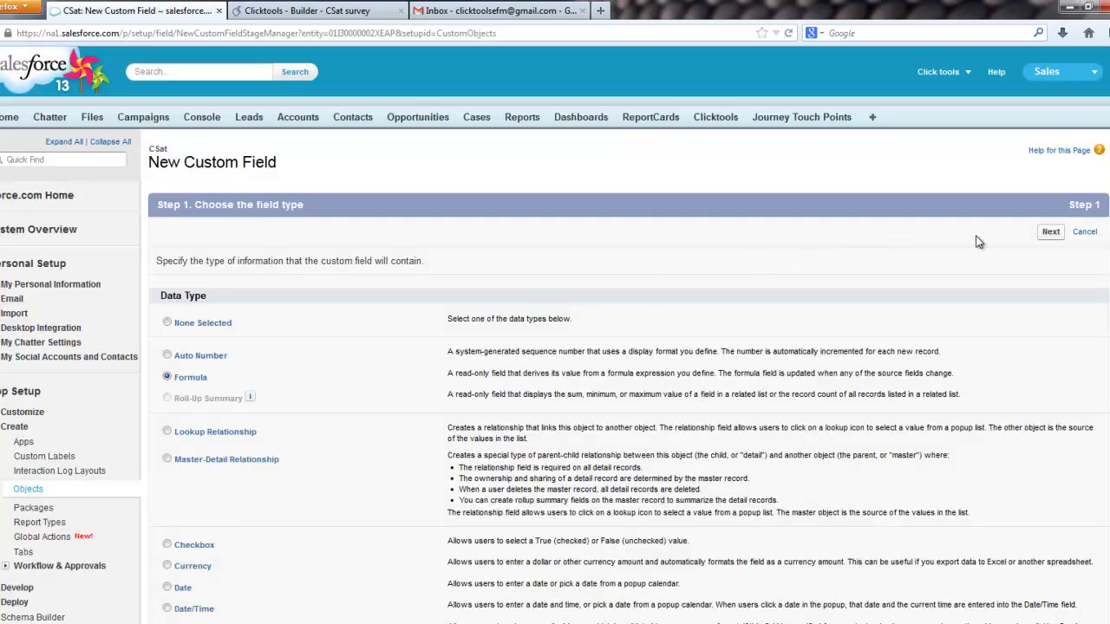
left_click(1050, 232)
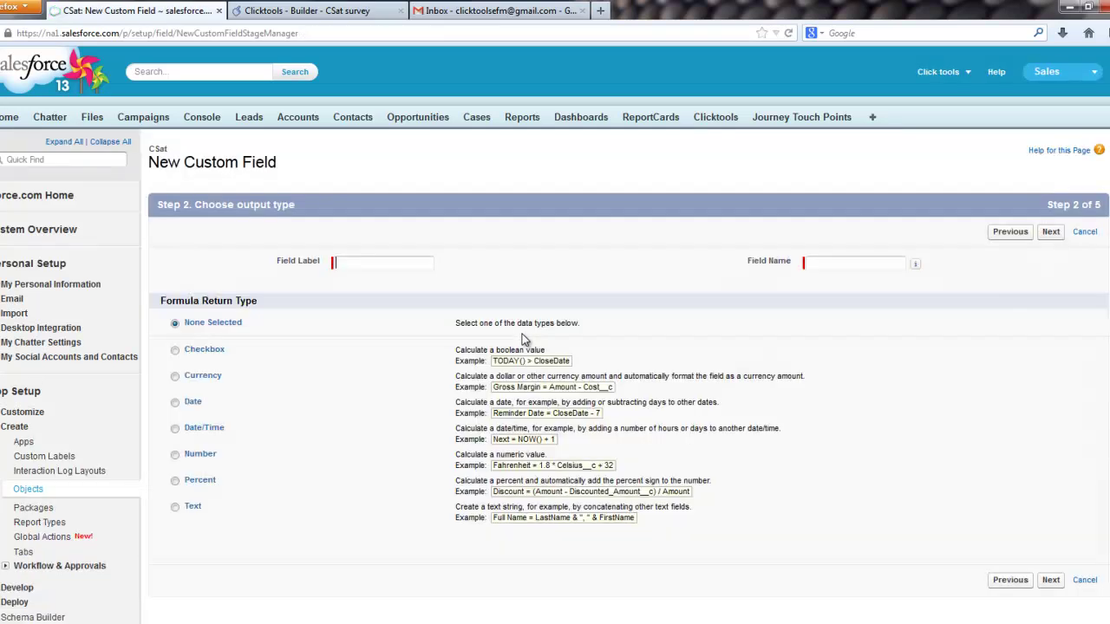
left_click(390, 269)
type("Advocacy rating")
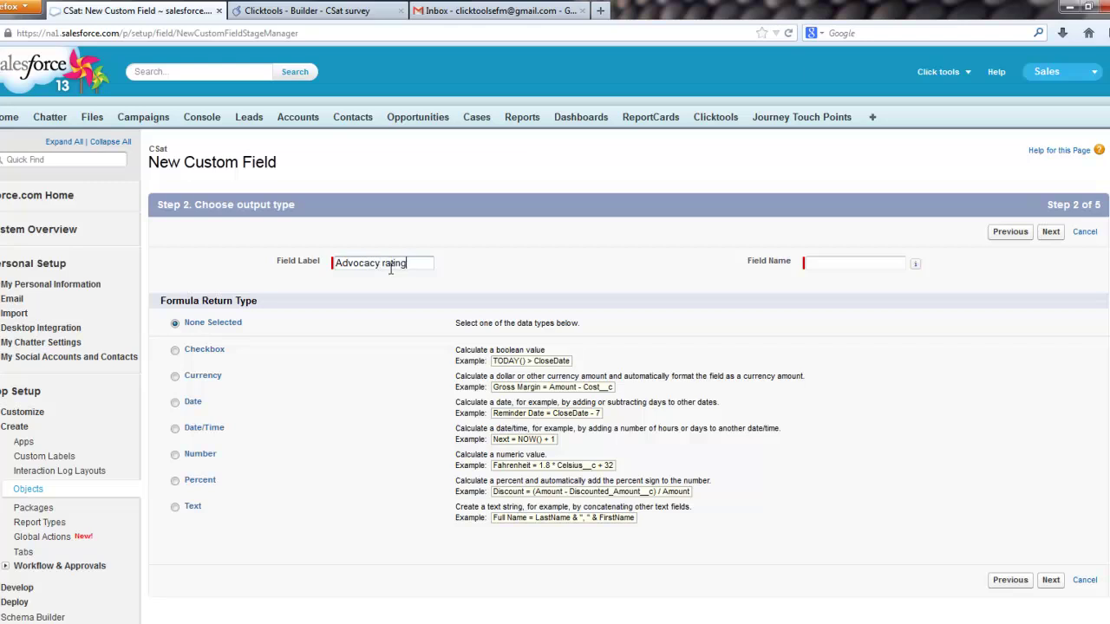
double_click(390, 269)
type("type")
key("Tab")
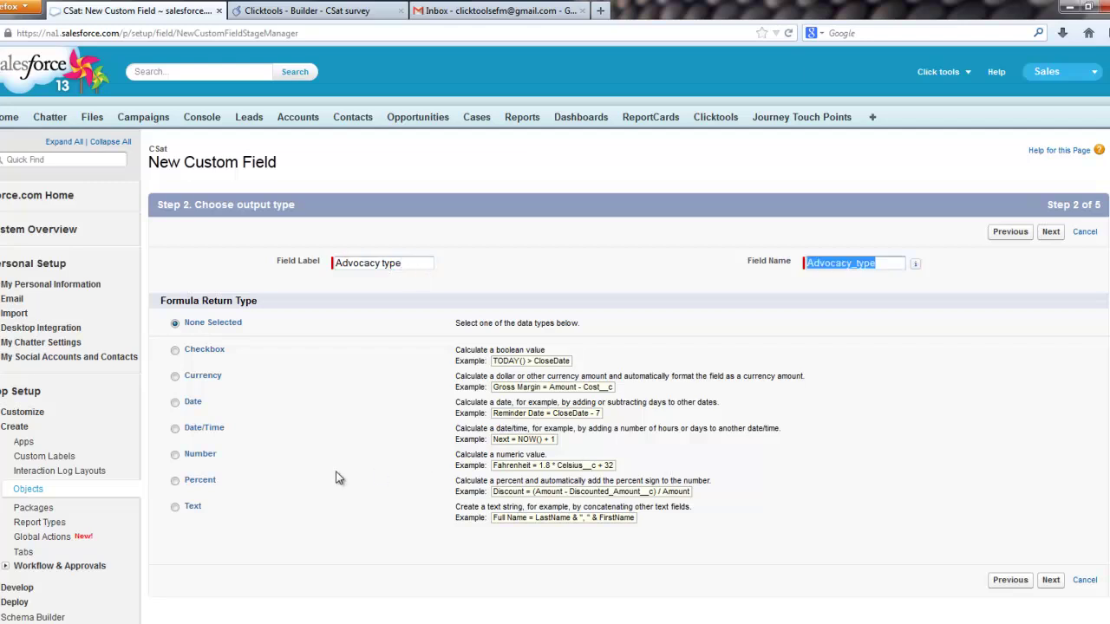
left_click(175, 507)
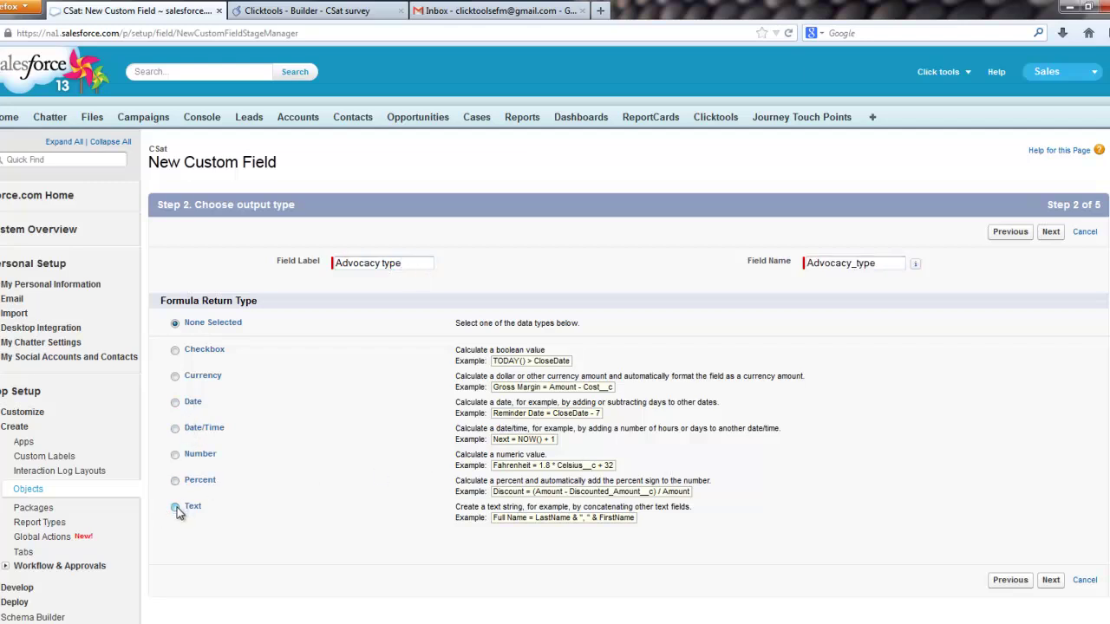
left_click(1051, 580)
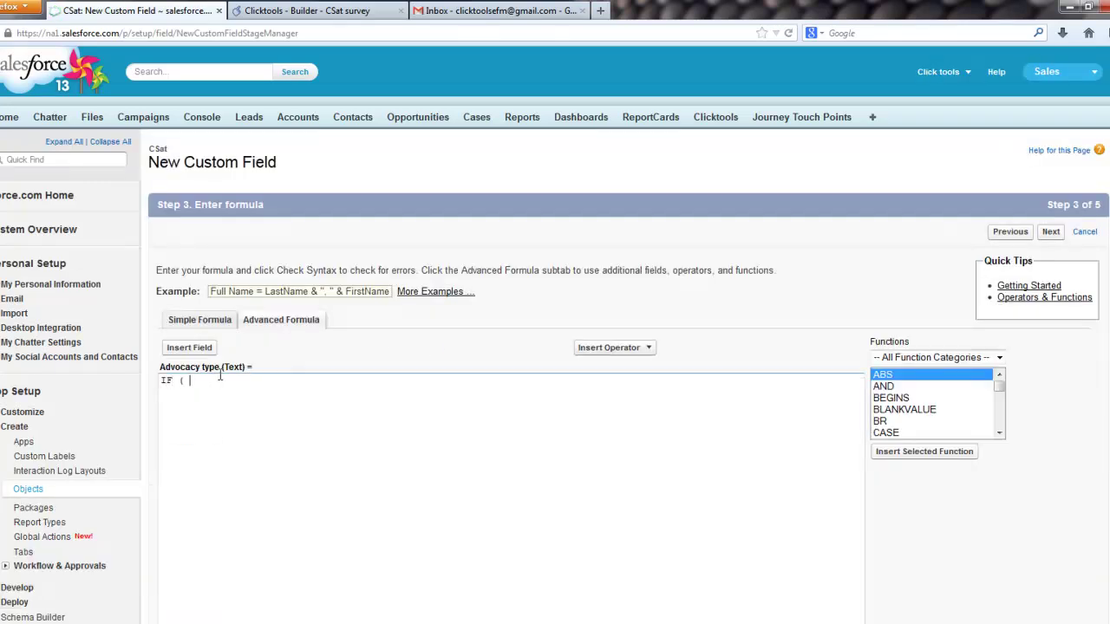
Step: Write the nested IF on Advocacy score: above 8 Promoter, below 7 Detractor, otherwise Passive
left_click(190, 347)
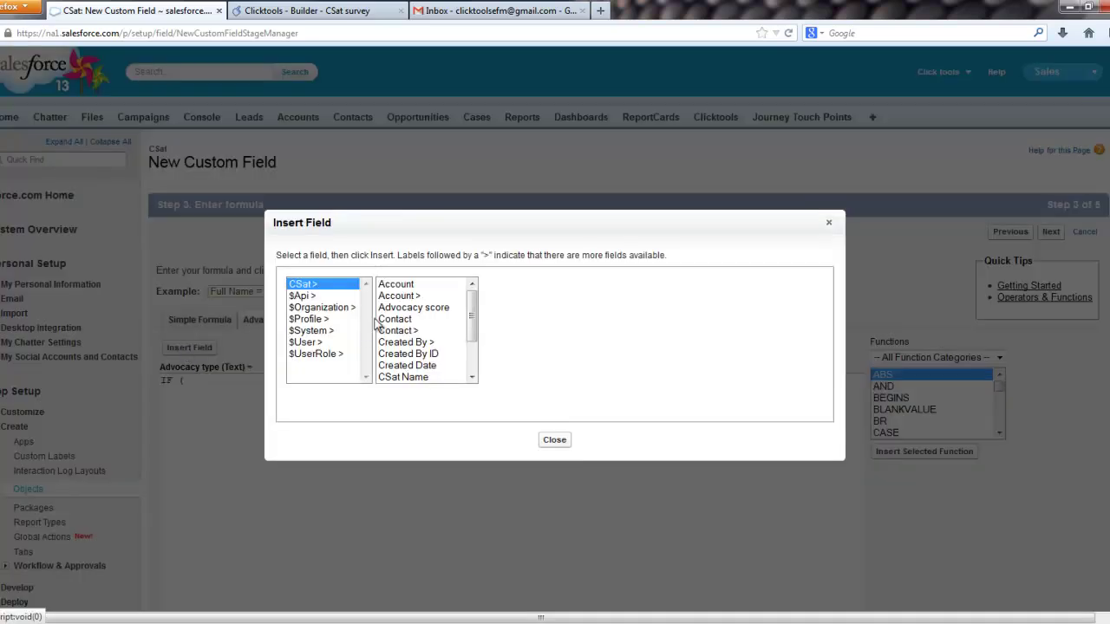
left_click(422, 308)
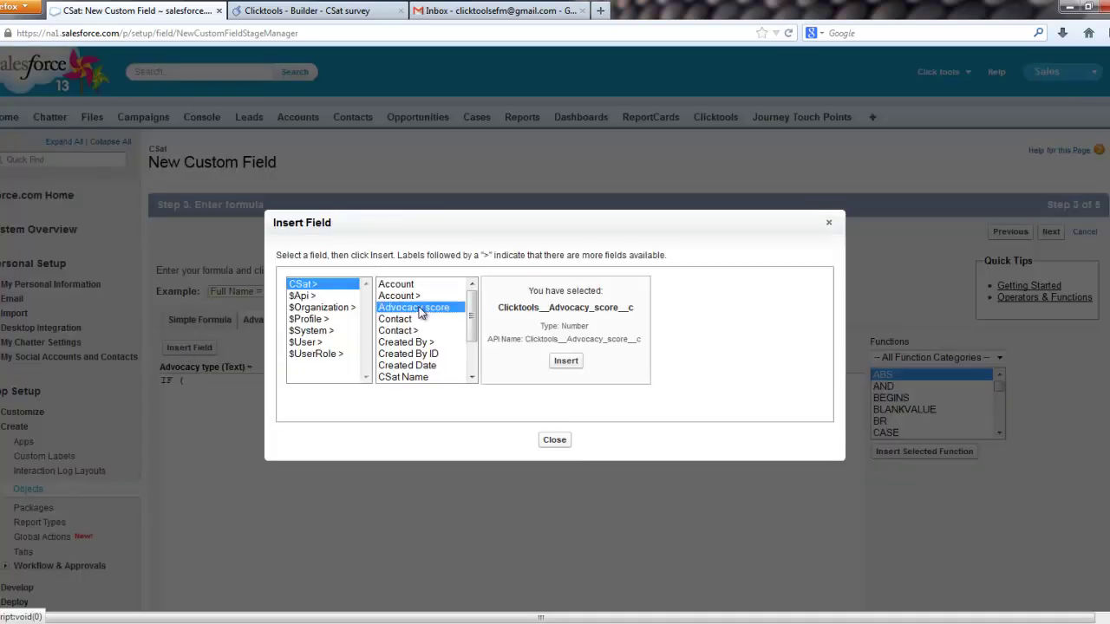
left_click(565, 361)
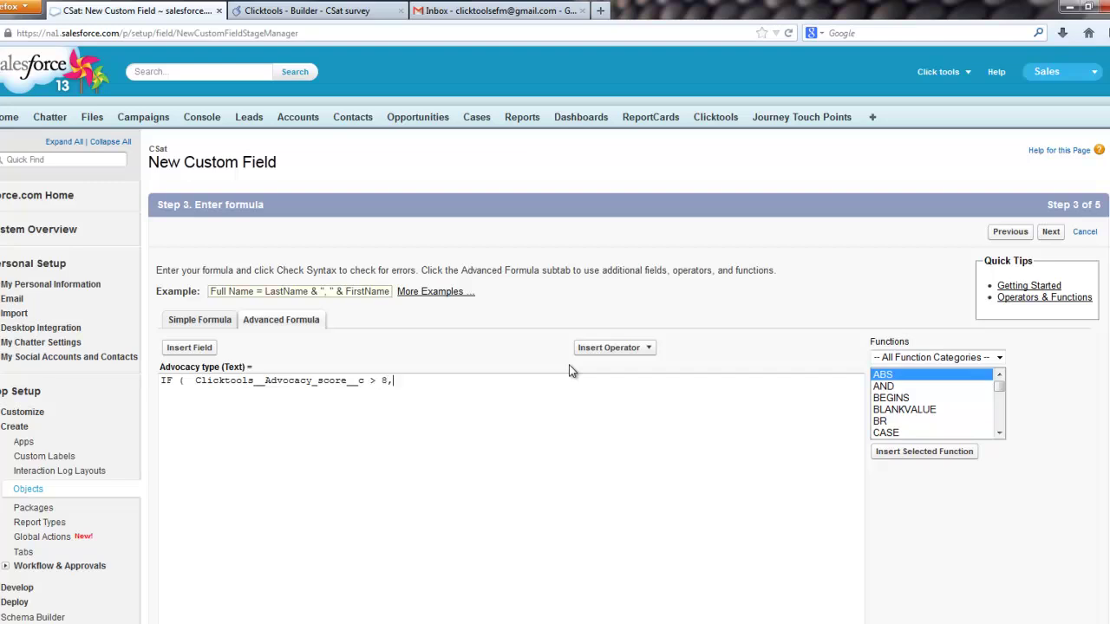
type("> 8, \"Promot")
key("shift+Right")
key("shift+Right")
key("shift+Right")
key("shift+Right")
key("shift+Right")
key("shift+Right")
key("shift+Right")
key("shift+Right")
key("shift+Right")
key("shift+Right")
key("shift+Right")
key("shift+Right")
key("shift+Right")
key("shift+Right")
key("shift+Right")
key("shift+Right")
key("shift+Right")
key("shift+Right")
key("shift+Right")
key("shift+Right")
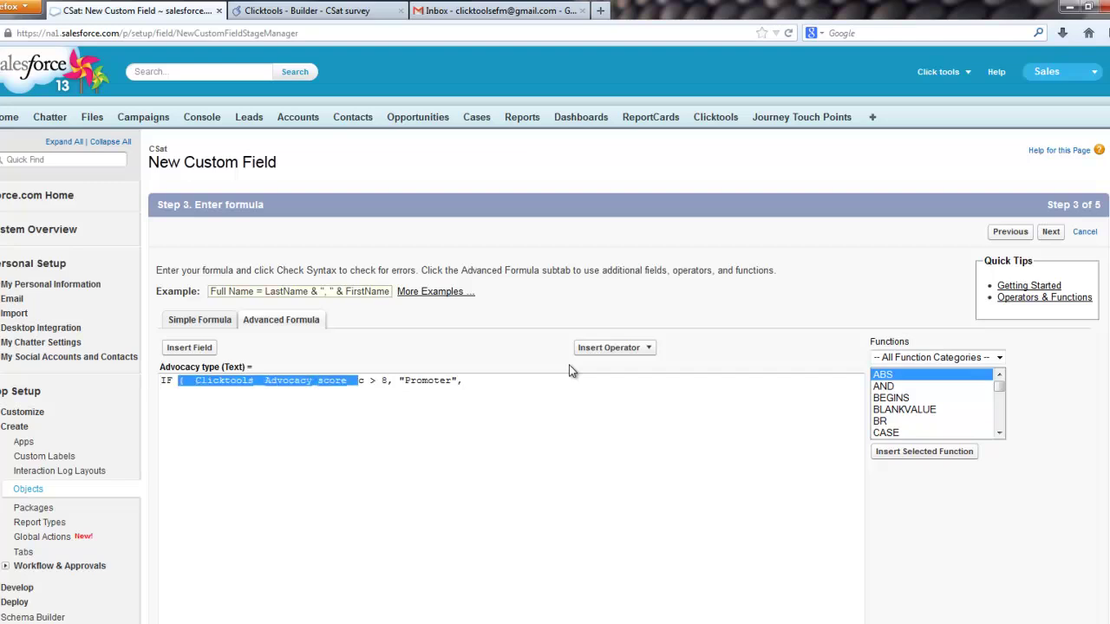
left_click_drag(481, 383, 162, 374)
key("ctrl+c")
left_click(177, 400)
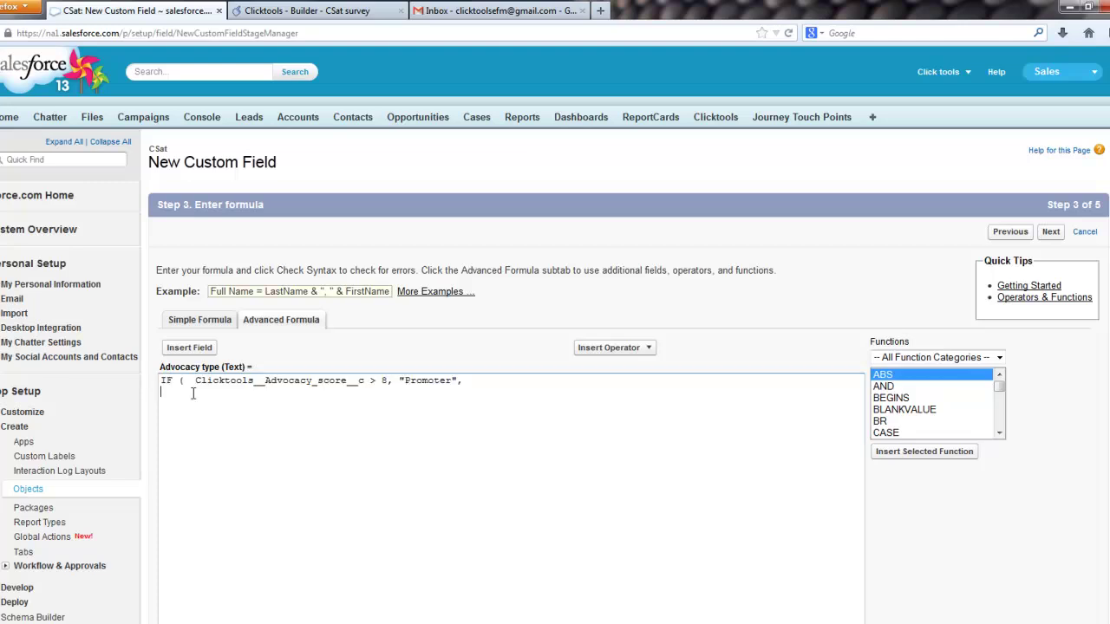
key("ctrl+v")
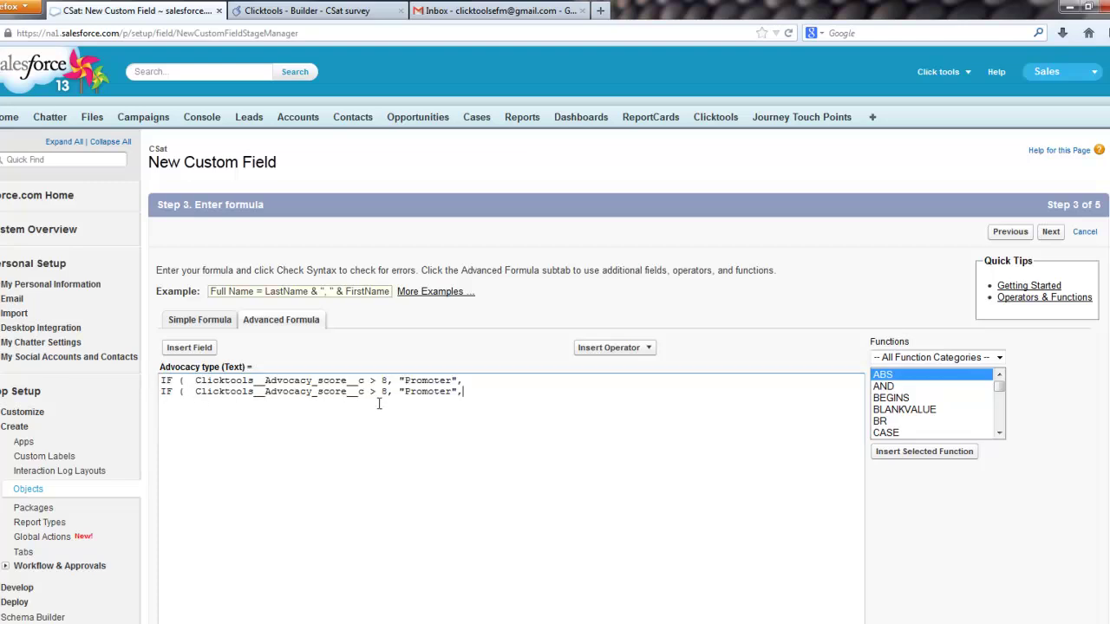
left_click_drag(370, 392, 376, 392)
type("<")
key("Delete")
type("7")
key("shift+Right")
key("shift+Right")
key("shift+Right")
key("shift+Right")
key("shift+Right")
key("shift+Right")
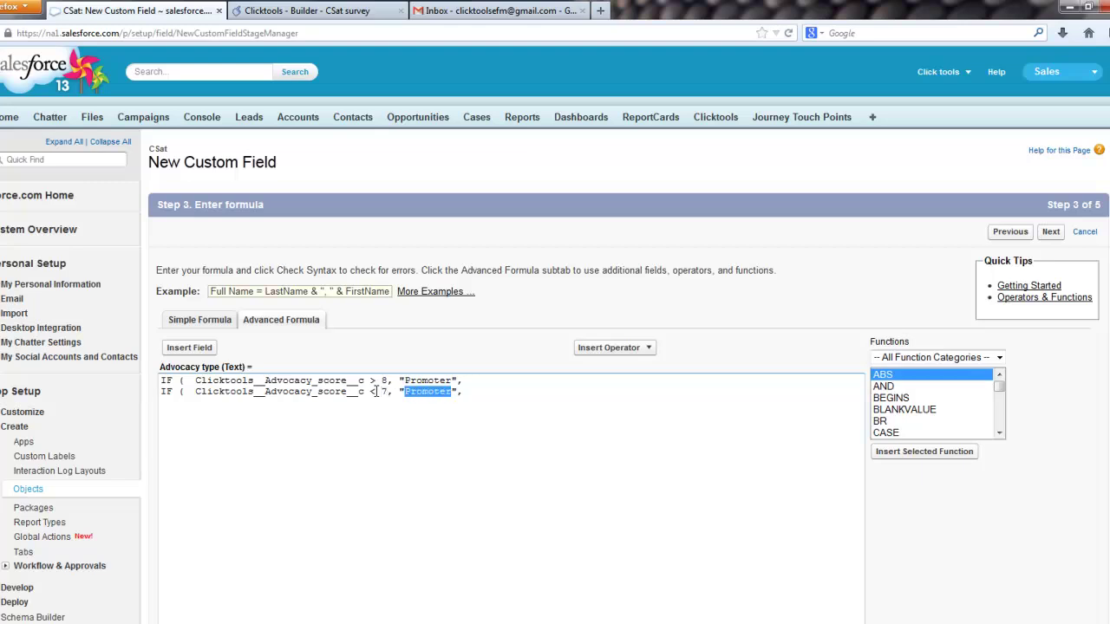
type("Detract")
type("or\", \"Pa")
type("ssive\"")
Step: Check the Advocacy type formula syntax and confirm it has no errors
scroll(408, 429, "down", 2)
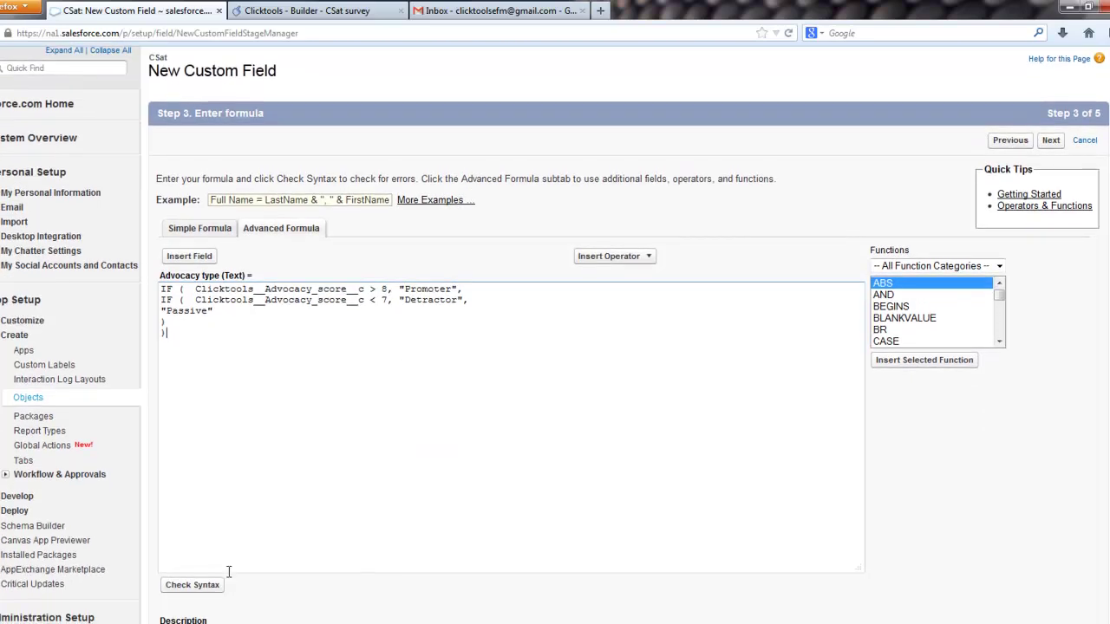
left_click(192, 585)
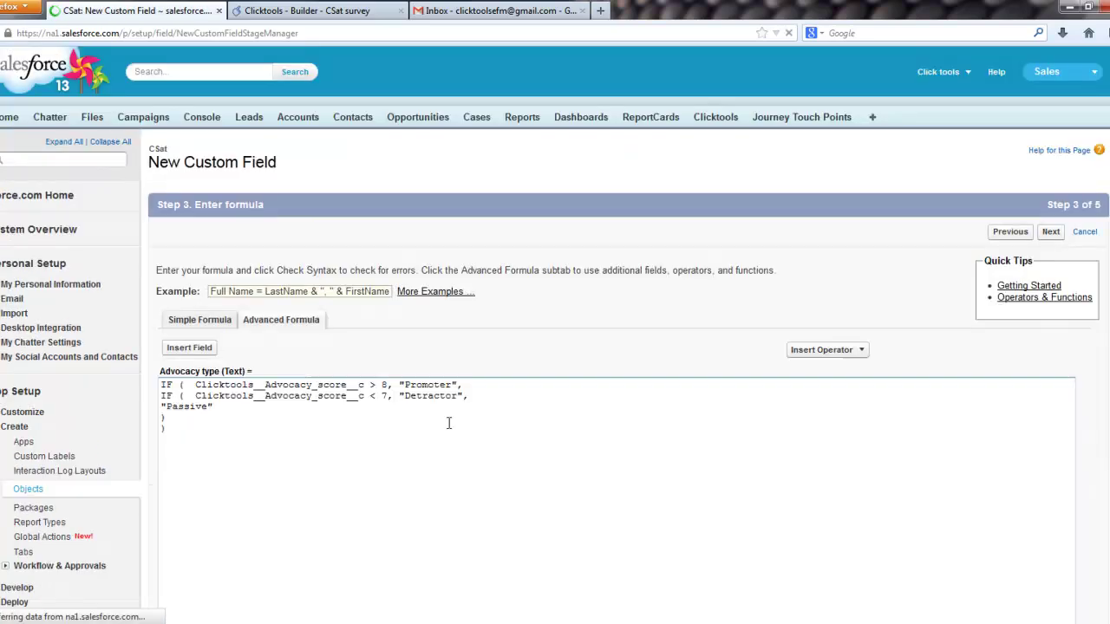
scroll(439, 425, "down", 2)
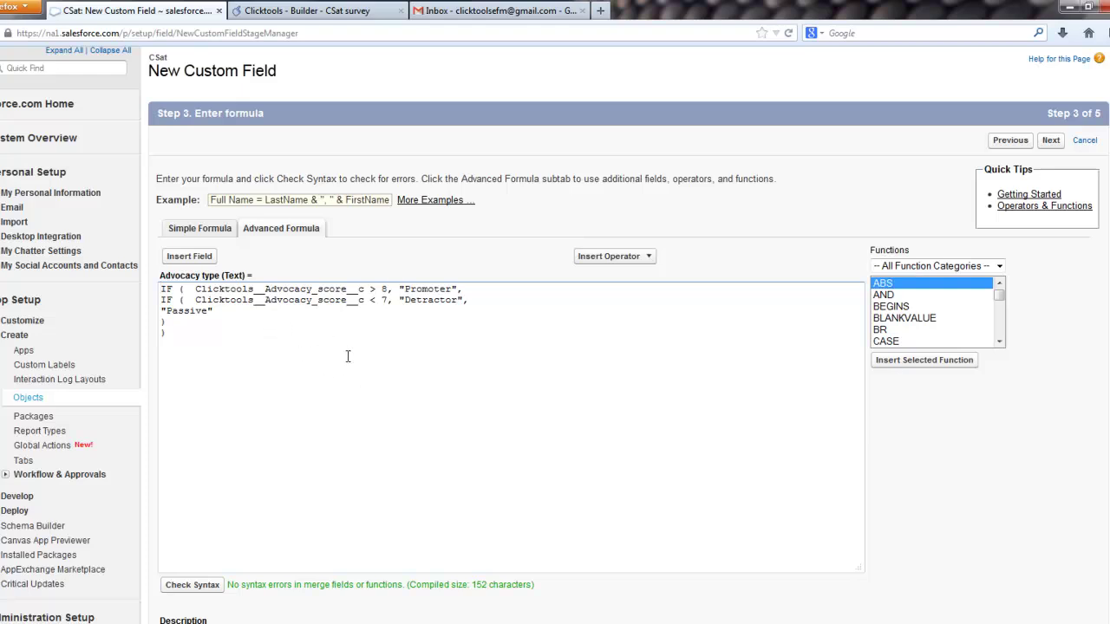
scroll(347, 353, "down", 2)
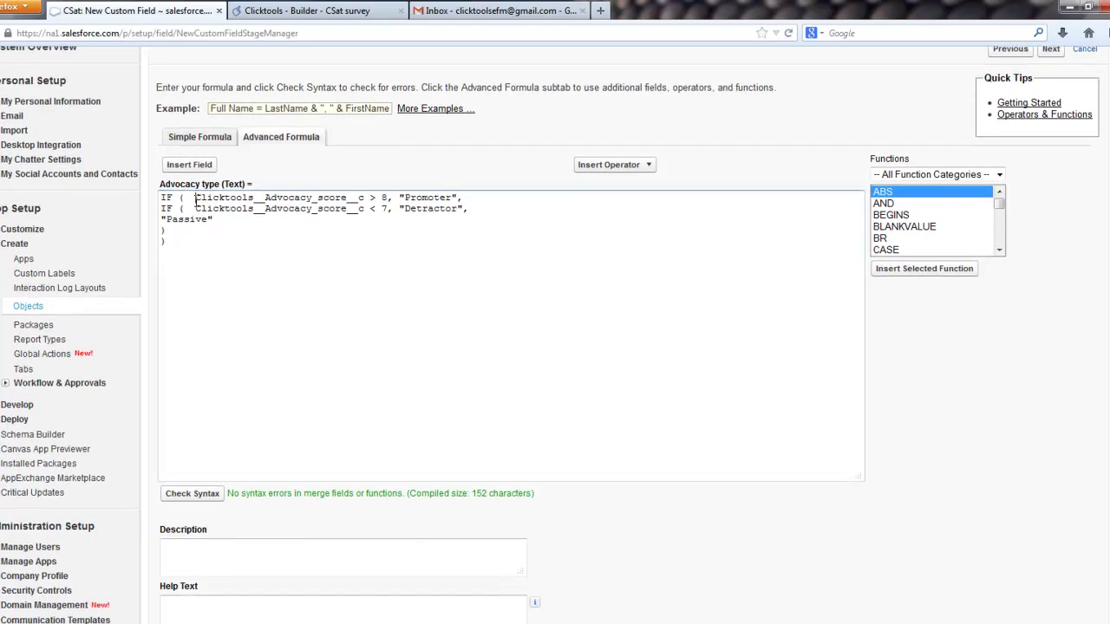
left_click_drag(195, 199, 467, 199)
left_click_drag(269, 209, 463, 211)
left_click(193, 222)
left_click(407, 605)
Step: Add help text 'Do they love us, hate us or don't care' and save the field
scroll(435, 532, "down", 2)
left_click(423, 531)
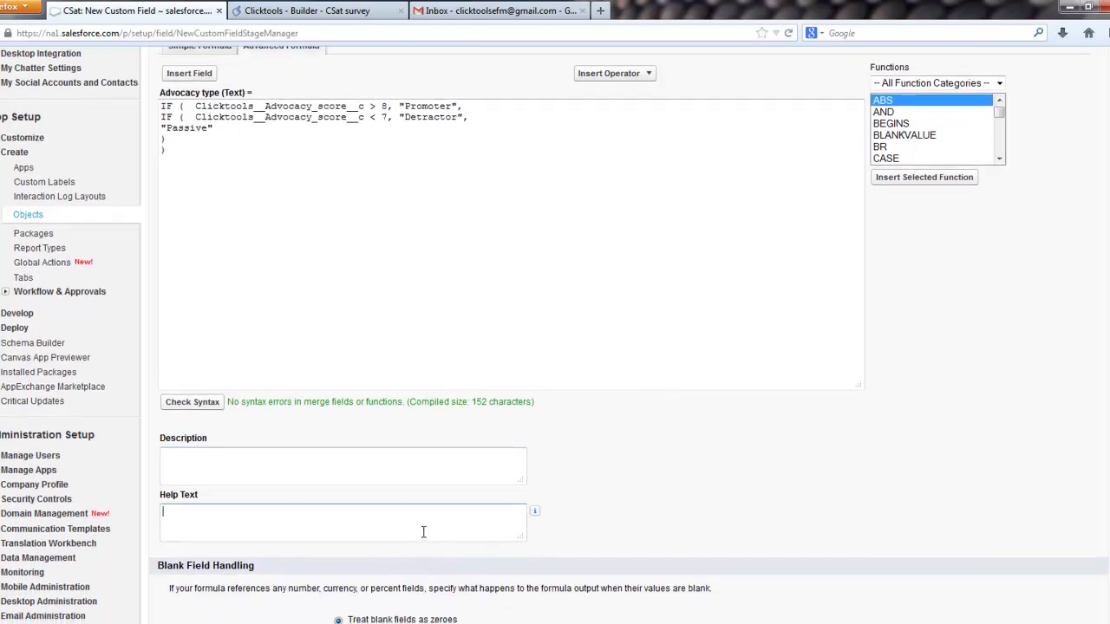
type("Do the")
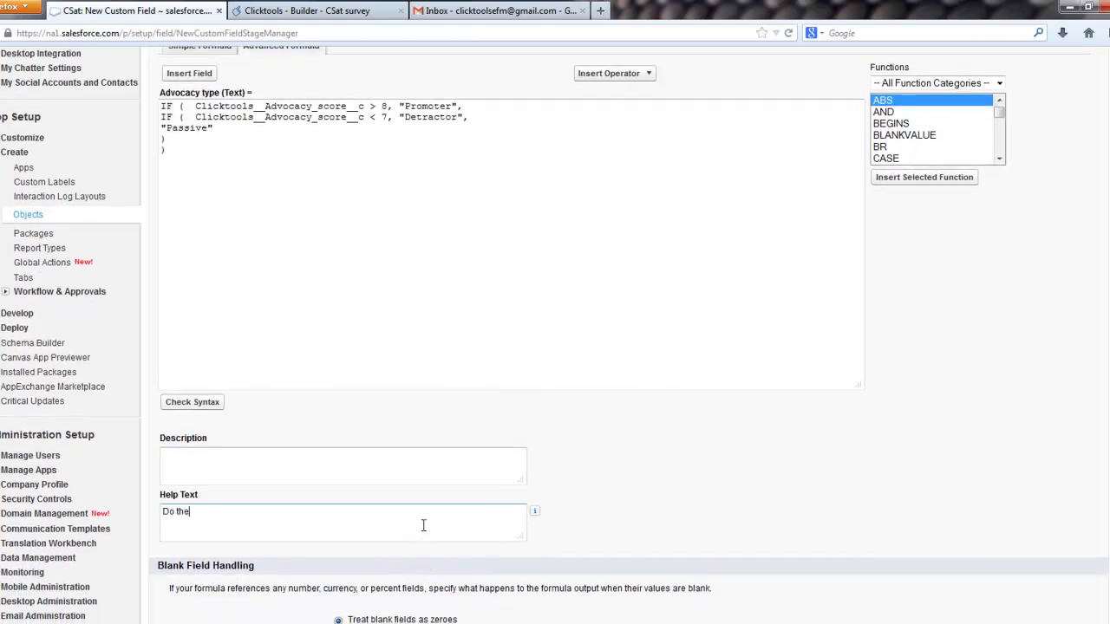
type("y love us, hate us or don't care.")
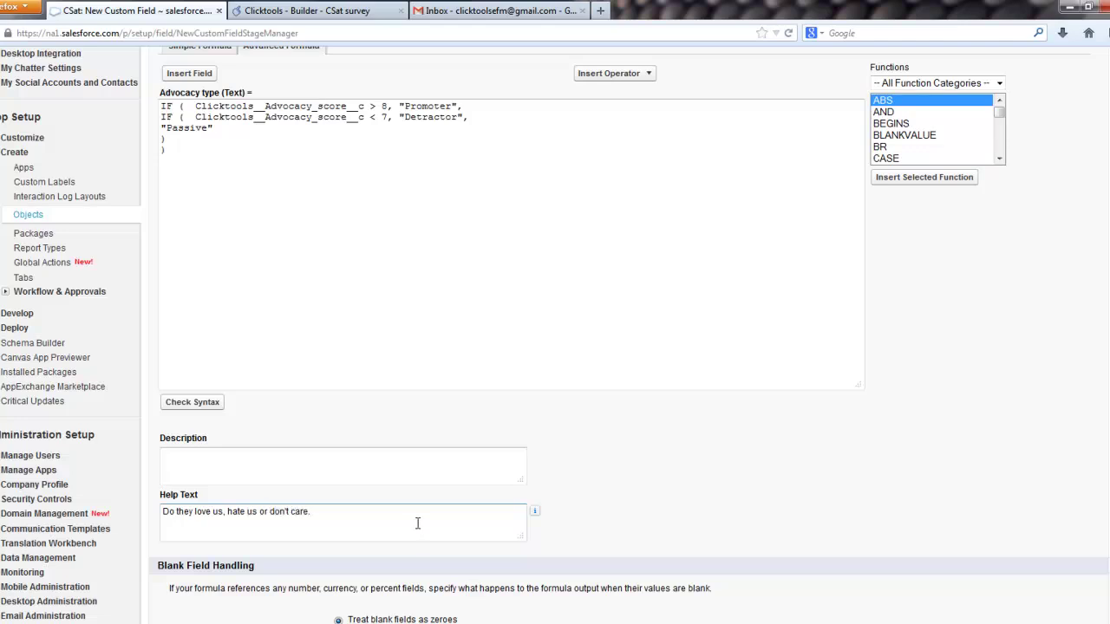
scroll(520, 434, "up", 2)
left_click(1050, 50)
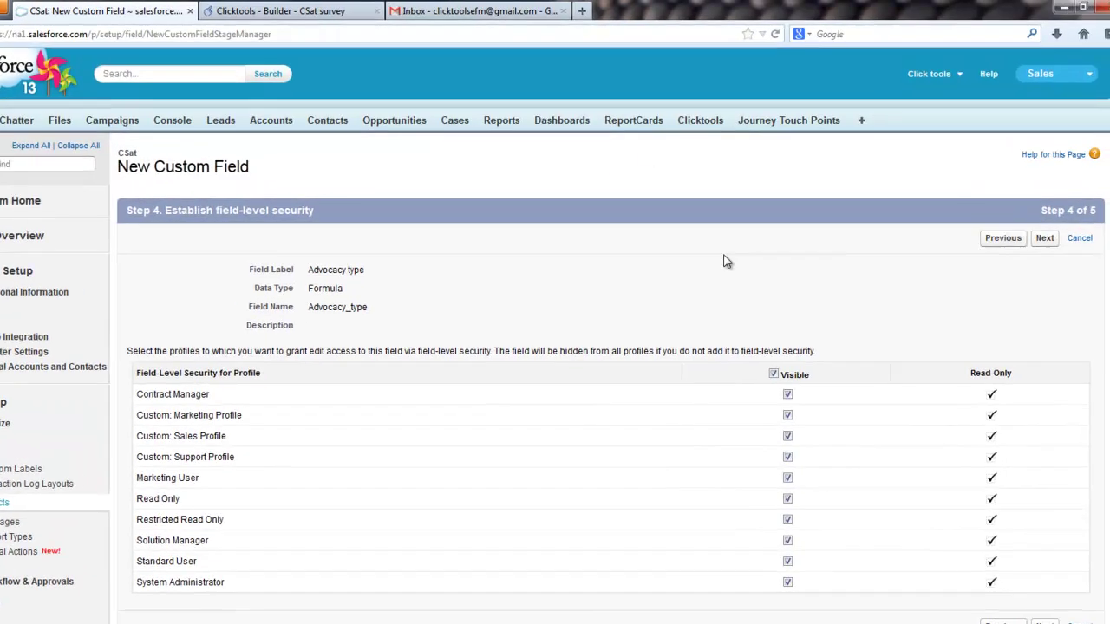
left_click(1013, 272)
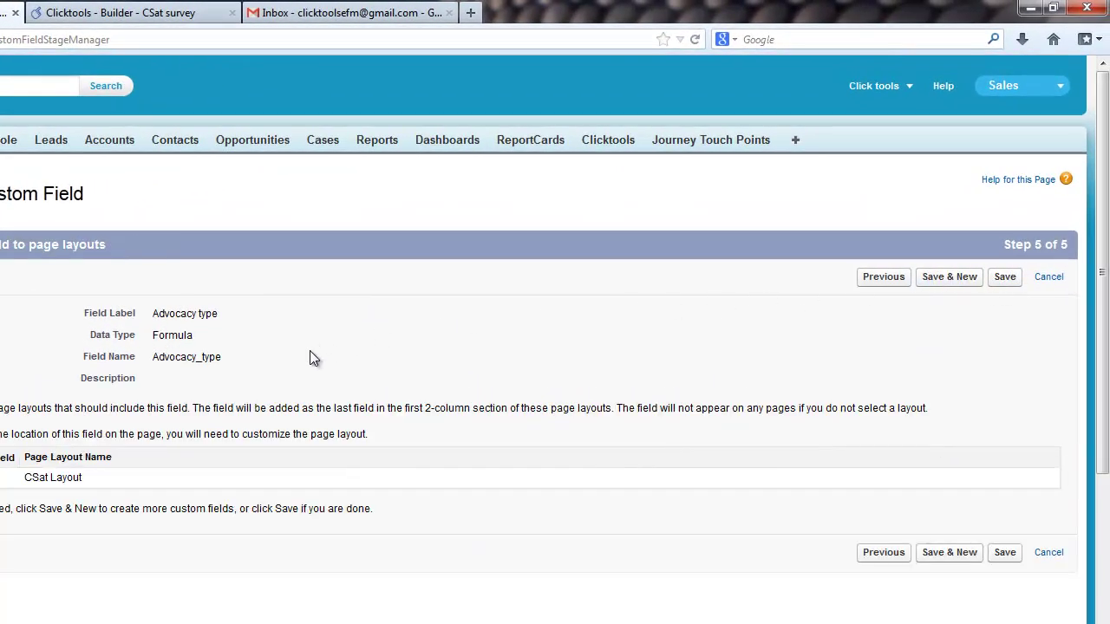
left_click(1004, 277)
left_click(78, 21)
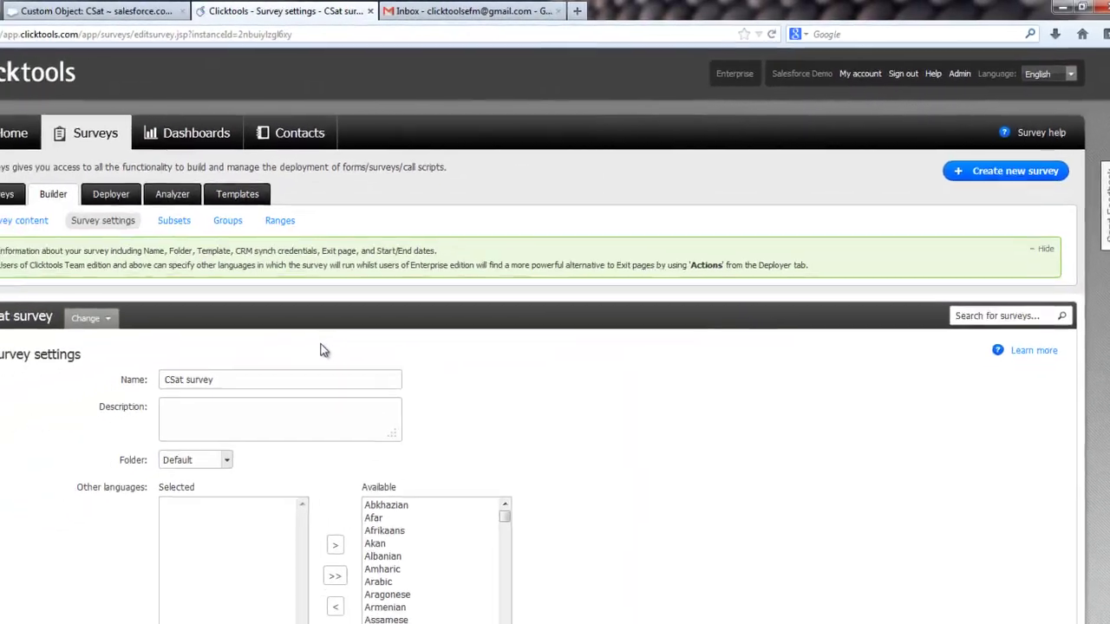
scroll(353, 332, "down", 3)
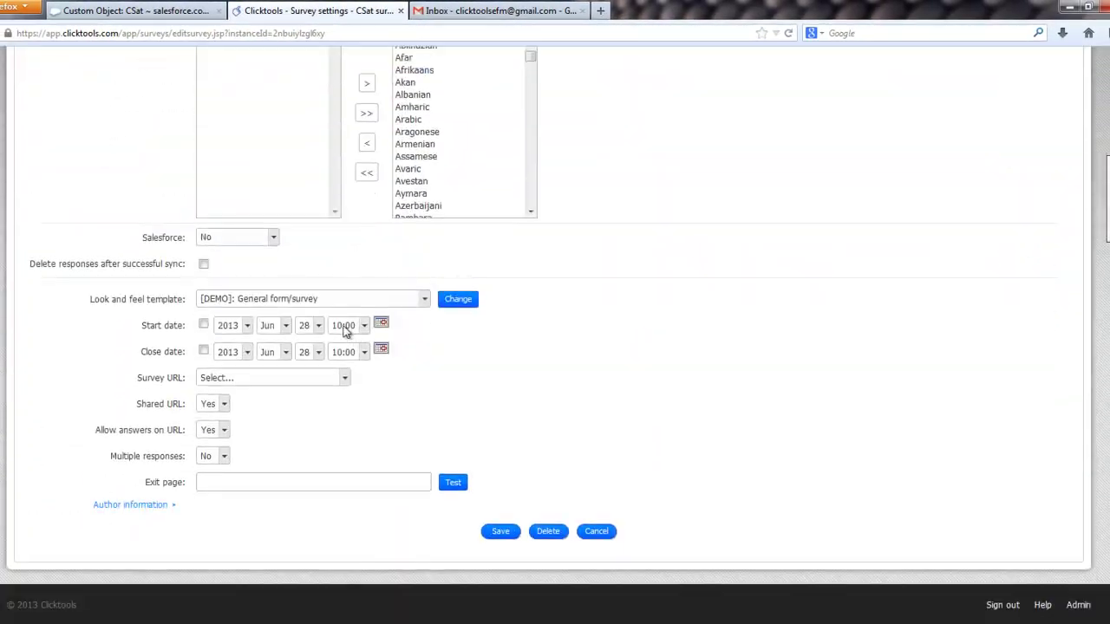
left_click(260, 239)
left_click(242, 286)
left_click(242, 262)
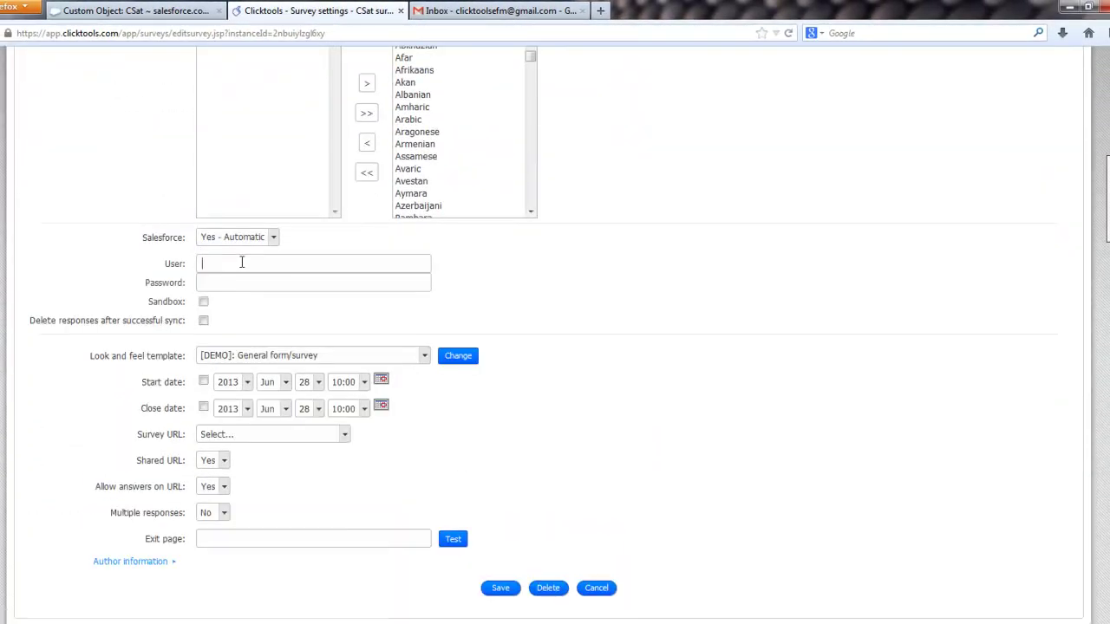
key("Tab")
type("*****")
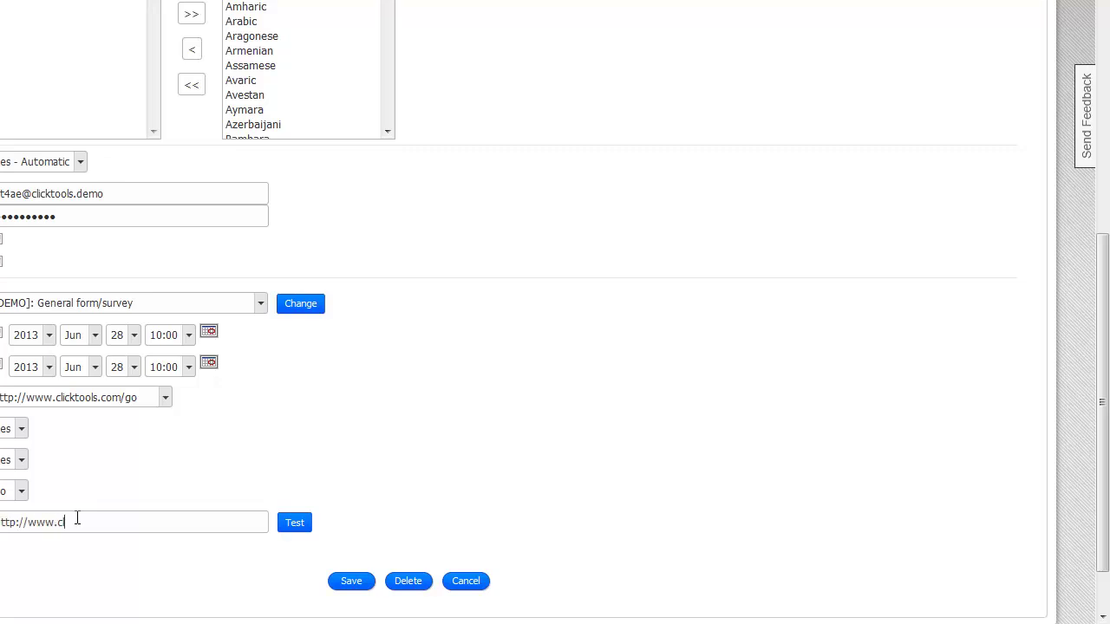
type("ols.com")
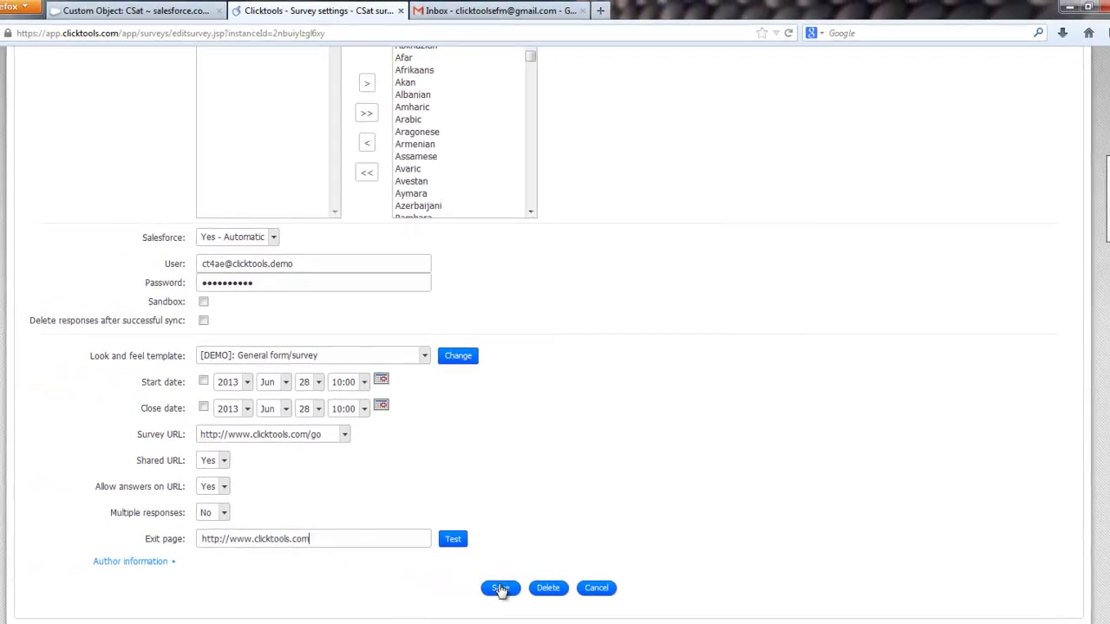
left_click(499, 588)
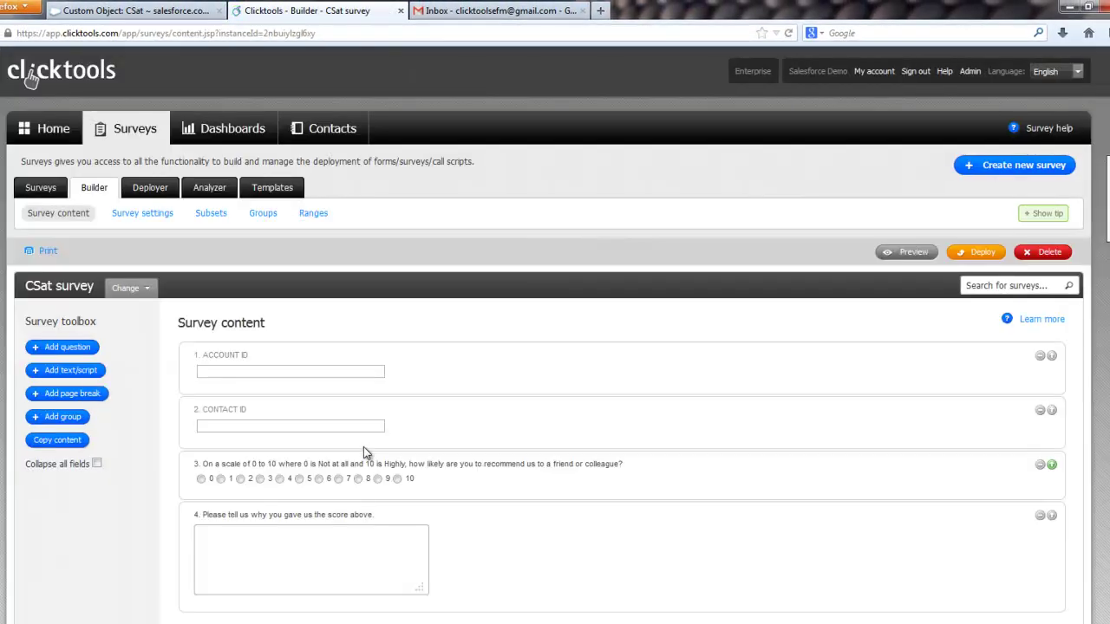
Step: Add the Clicktools__Advocacy__c object to the CSat survey's field mappings
left_click(151, 188)
left_click(92, 214)
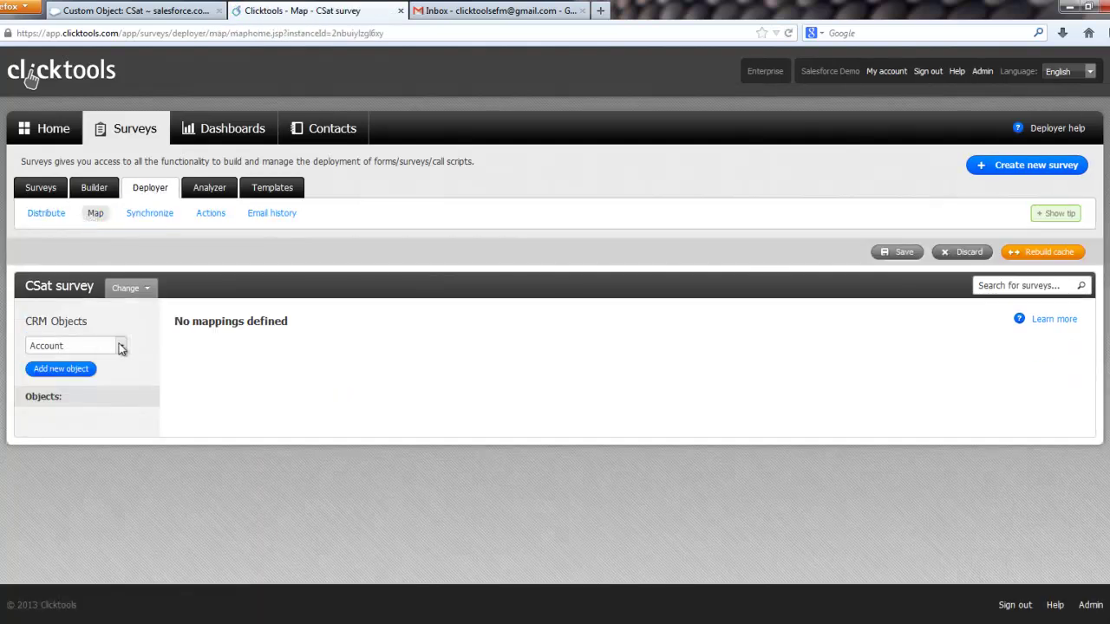
left_click(121, 348)
left_click_drag(185, 382, 194, 446)
left_click(127, 441)
left_click(79, 371)
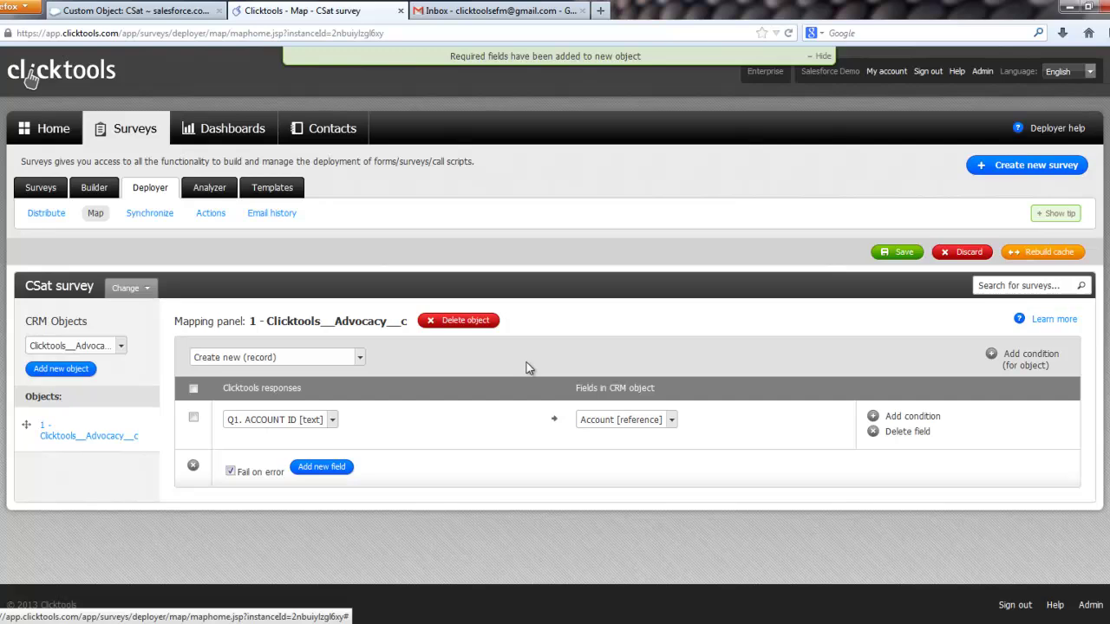
Step: Map Q2 Contact ID to Contact and the Q3 recommendation score to Advocacy score
left_click(320, 468)
left_click(628, 469)
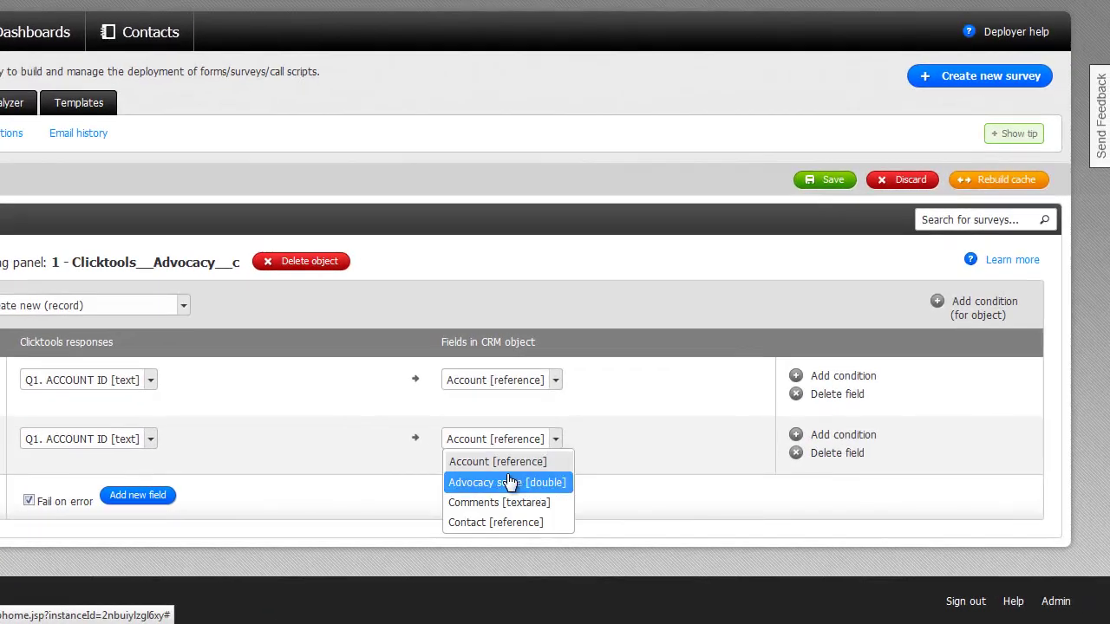
left_click(496, 523)
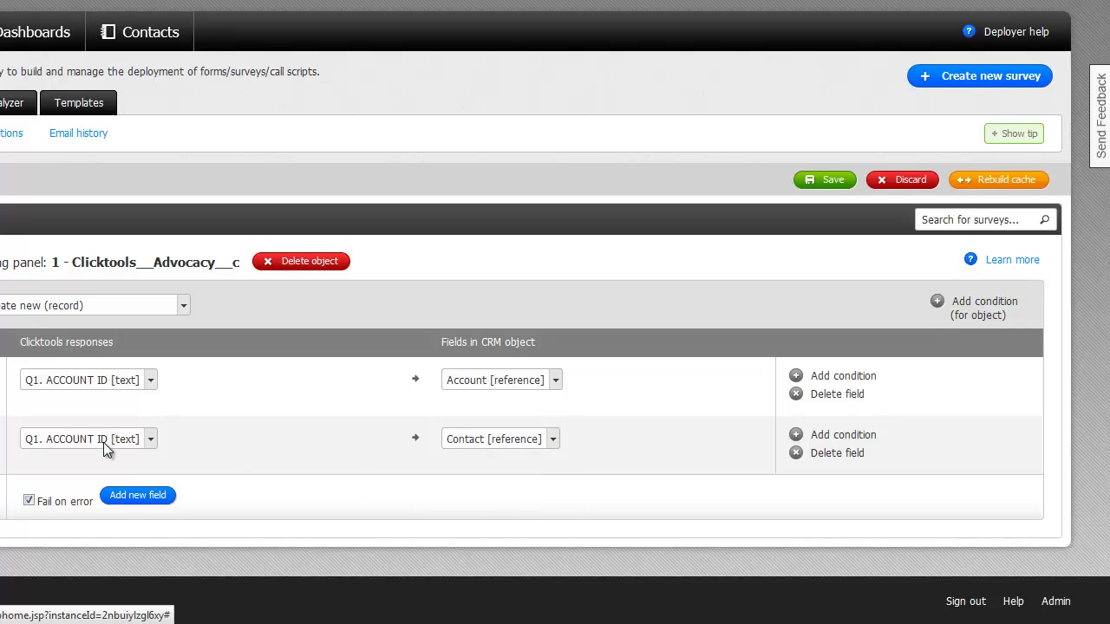
left_click(101, 442)
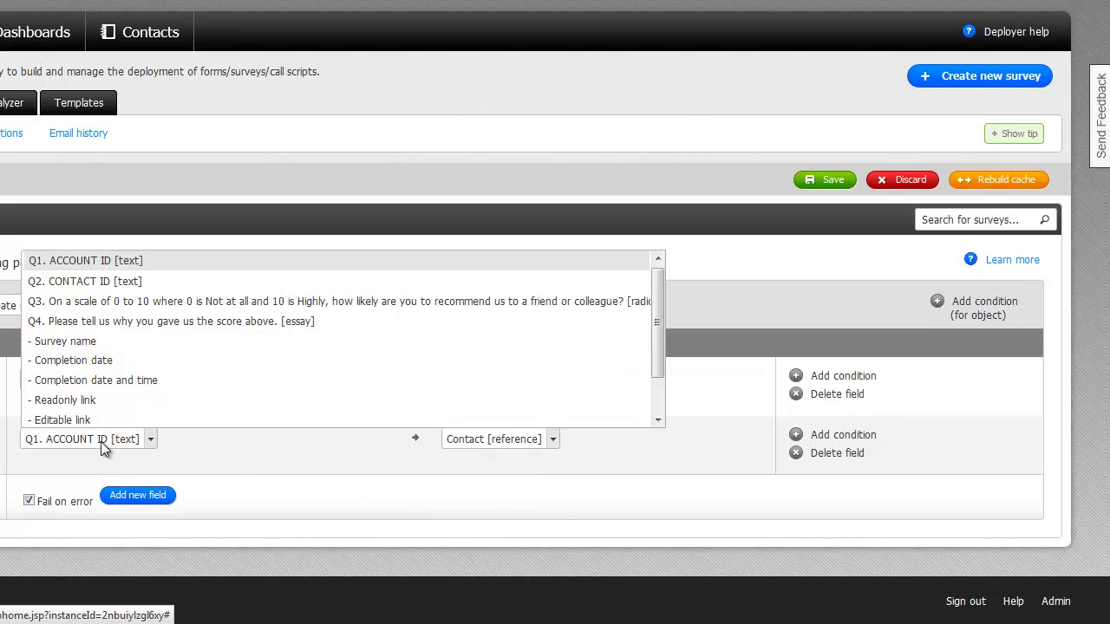
left_click(90, 288)
left_click(137, 495)
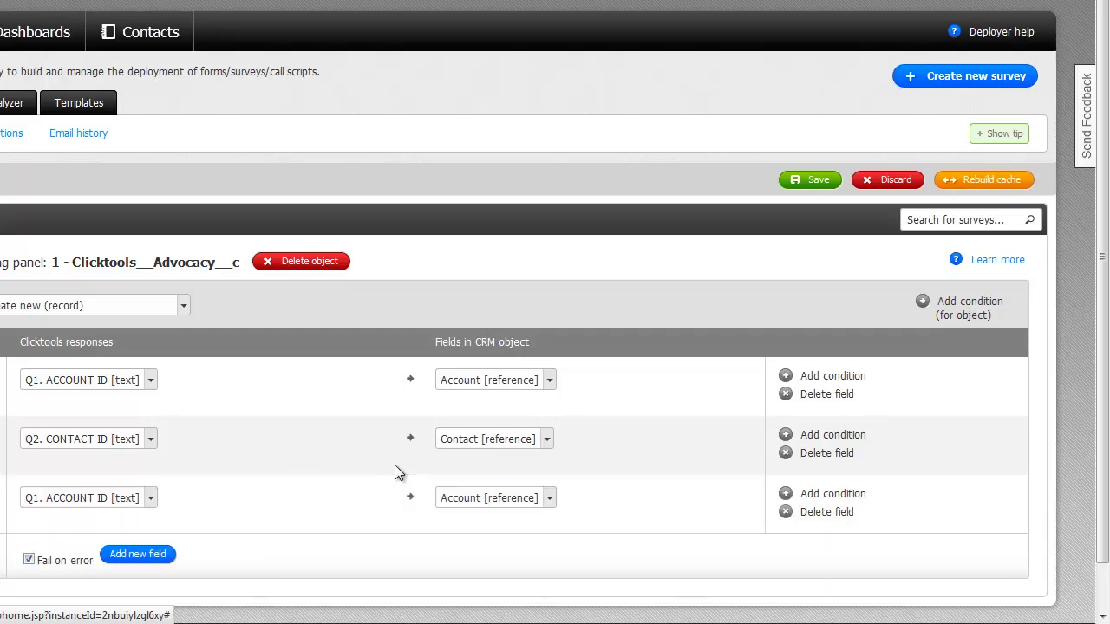
left_click(481, 500)
left_click(485, 544)
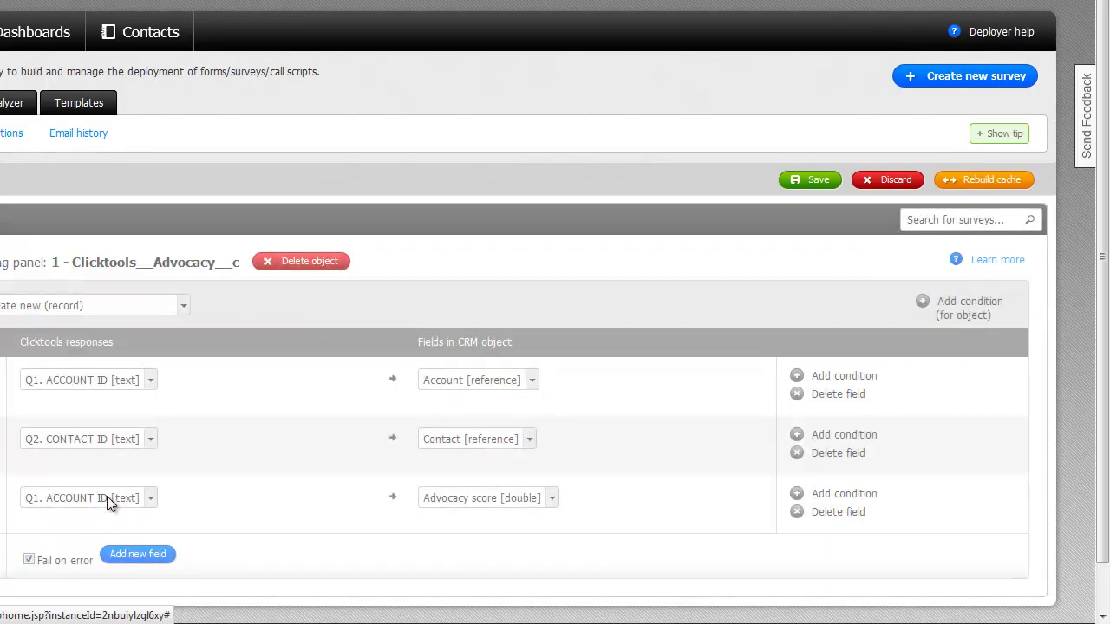
left_click(107, 496)
left_click(186, 360)
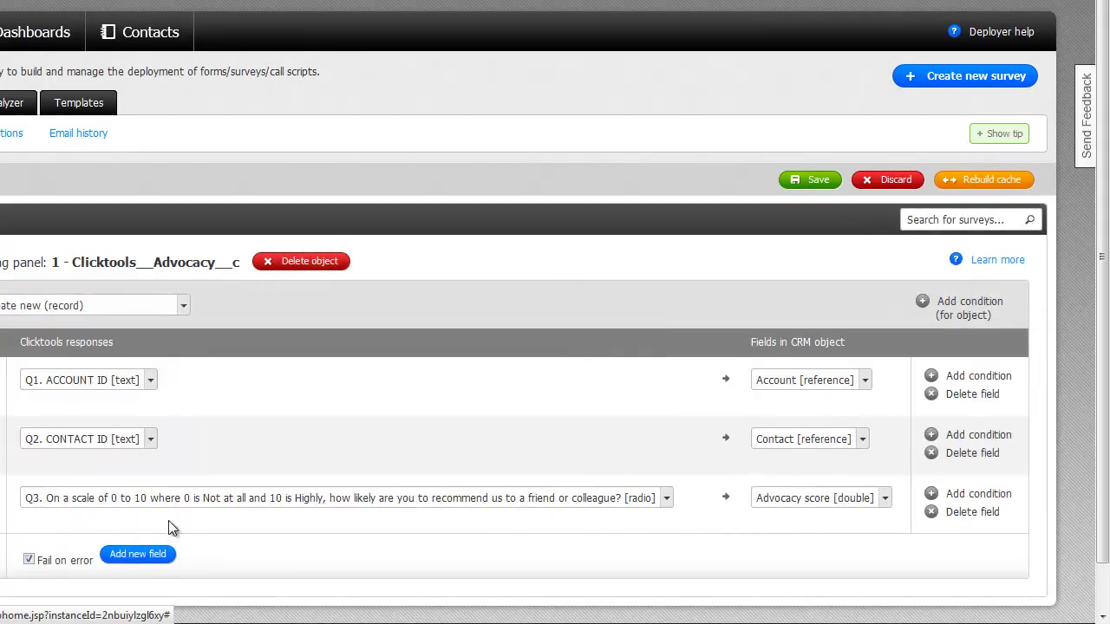
Step: Map the Q4 reason question to Comments and save the mapping
left_click(139, 555)
left_click(776, 560)
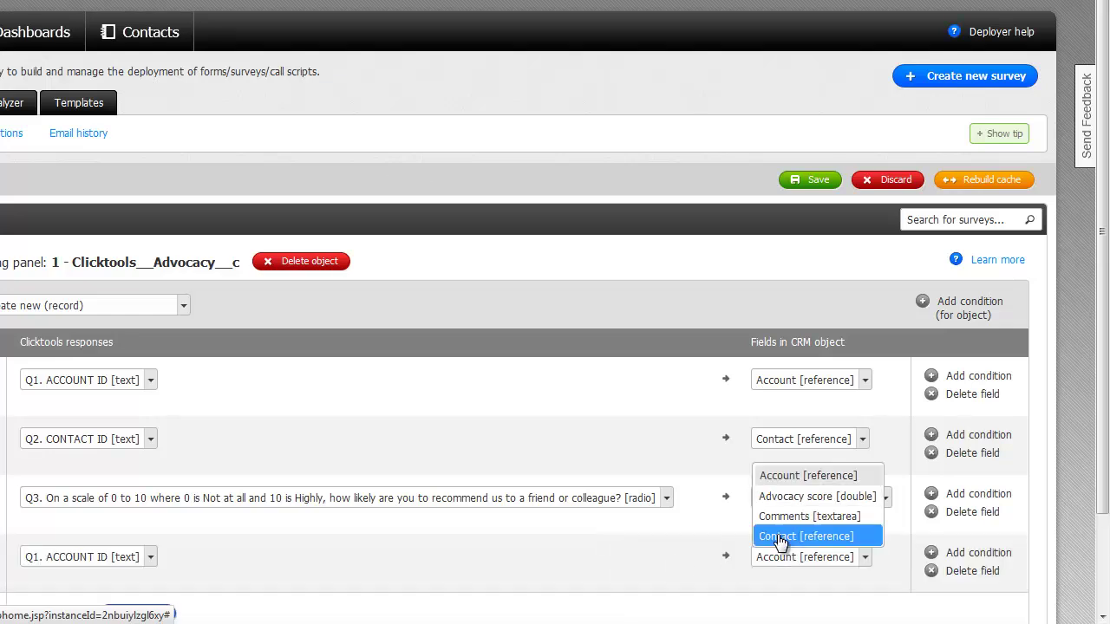
left_click(776, 516)
scroll(392, 552, "down", 3)
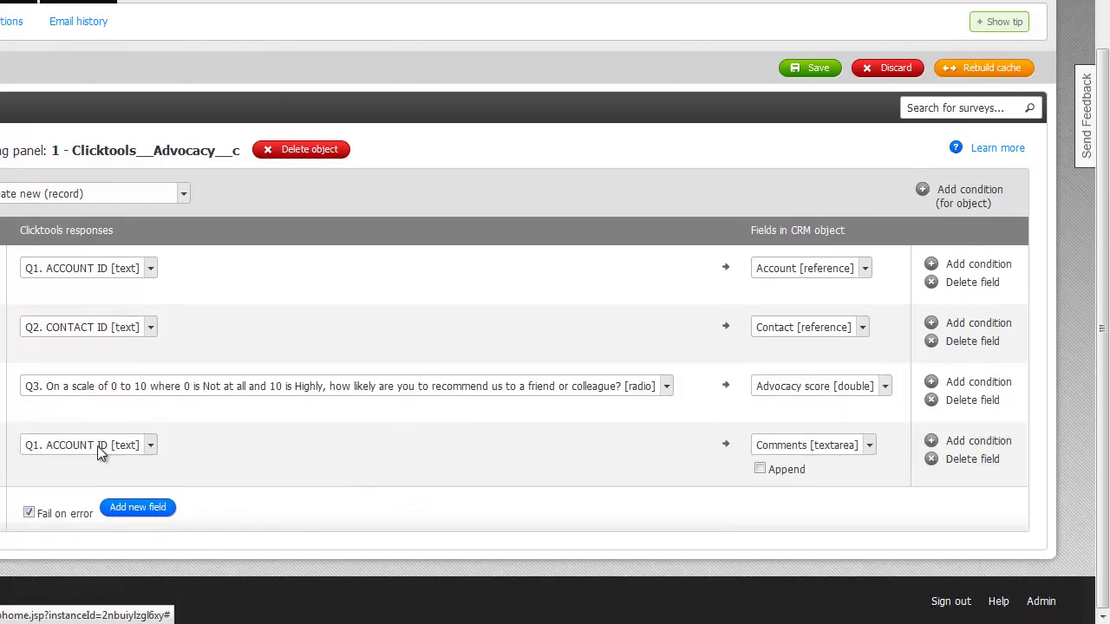
left_click(97, 446)
left_click(110, 327)
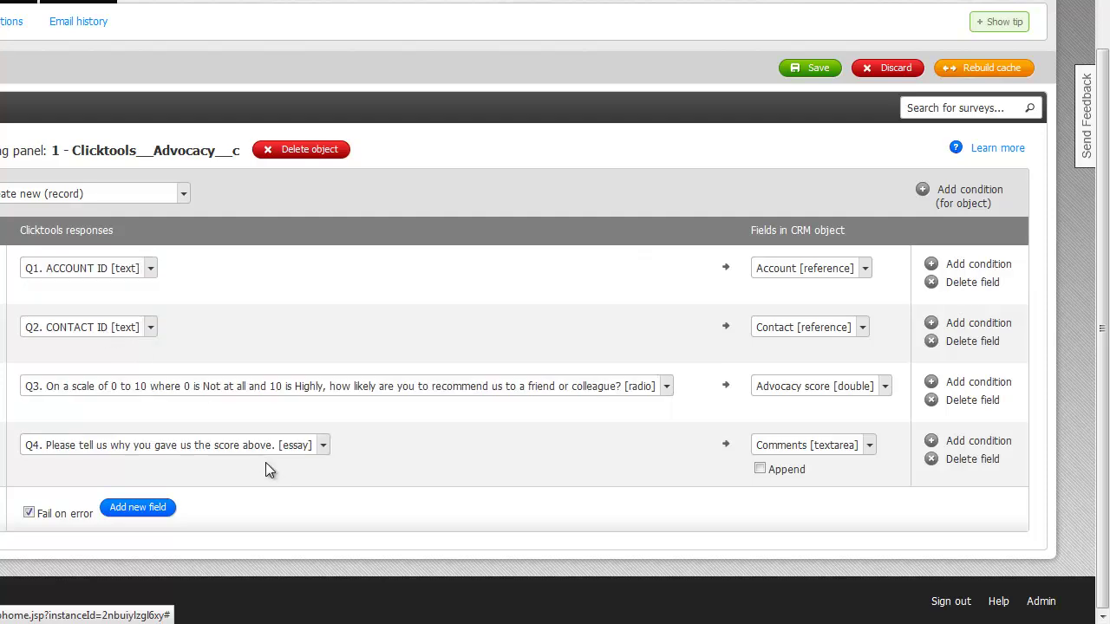
left_click(813, 69)
Step: Confirm 'Save and apply the current mapping?' with OK
left_click(399, 219)
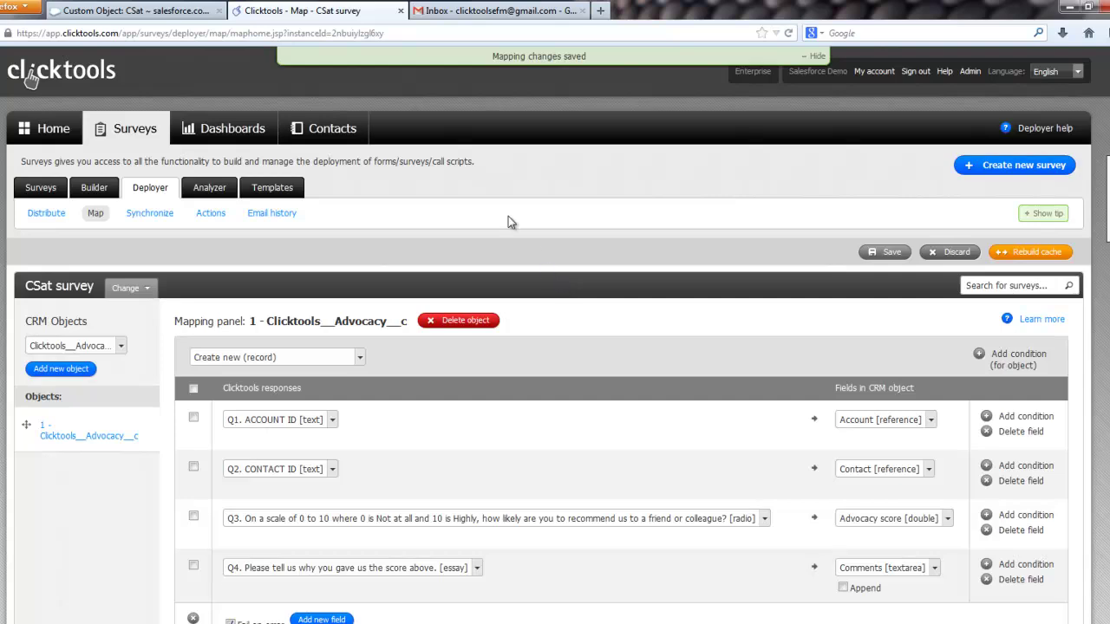
Step: Open the CSat Report from Salesforce Reports and check its From date
left_click(130, 10)
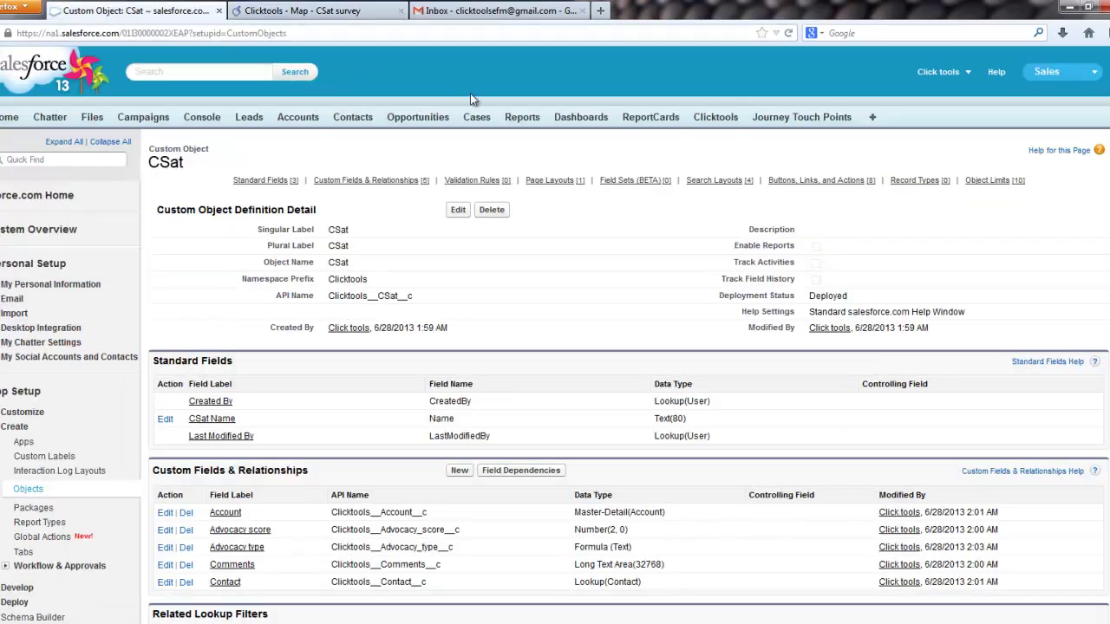
left_click(522, 118)
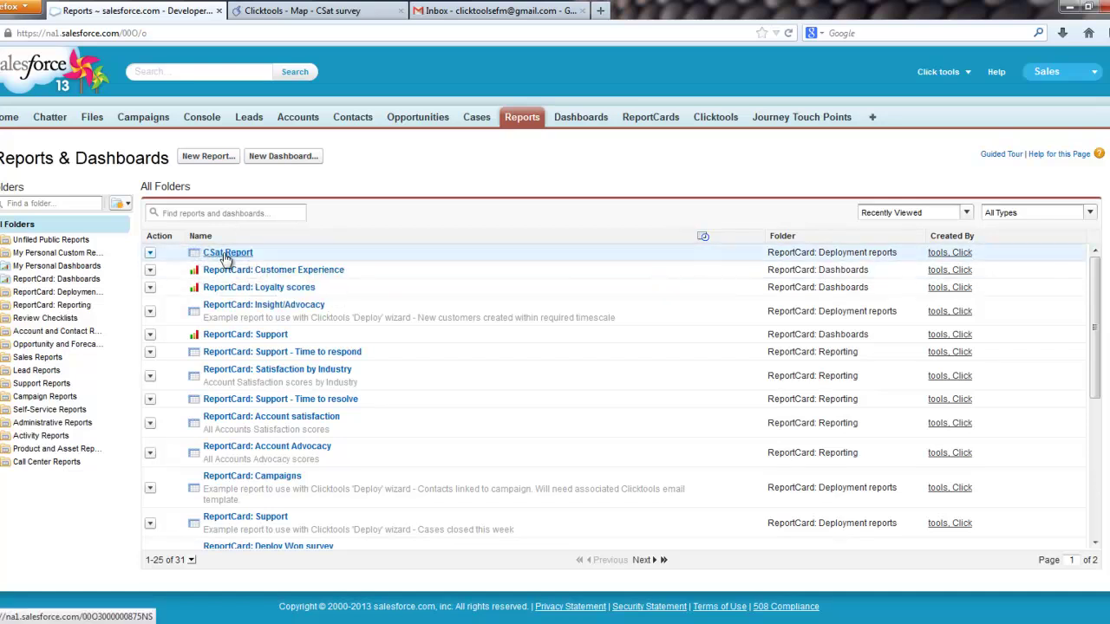
left_click(225, 254)
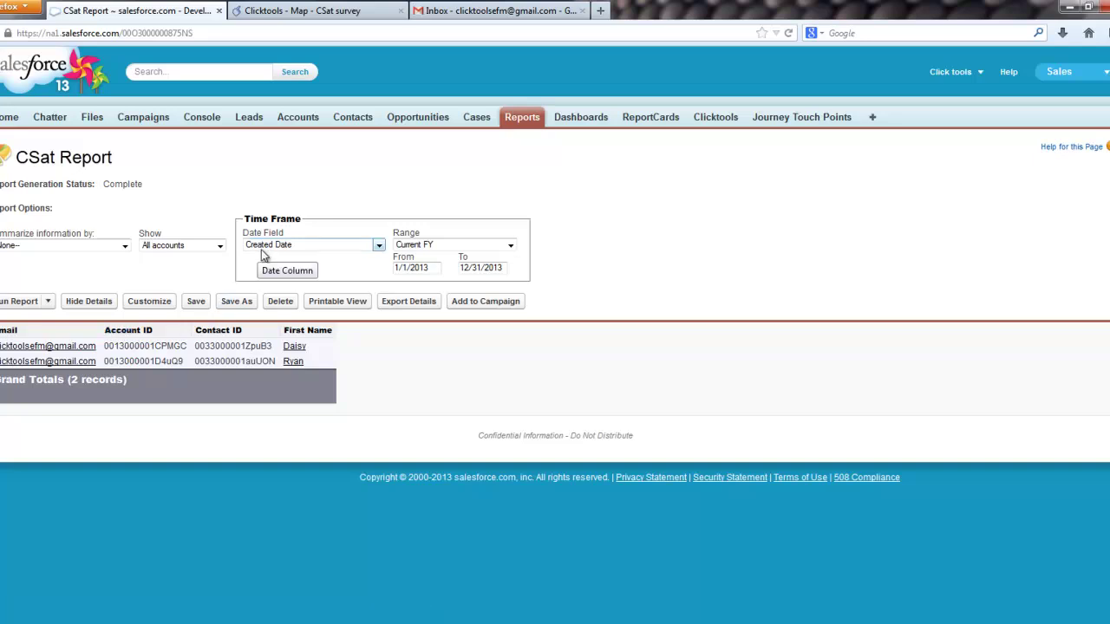
left_click(423, 268)
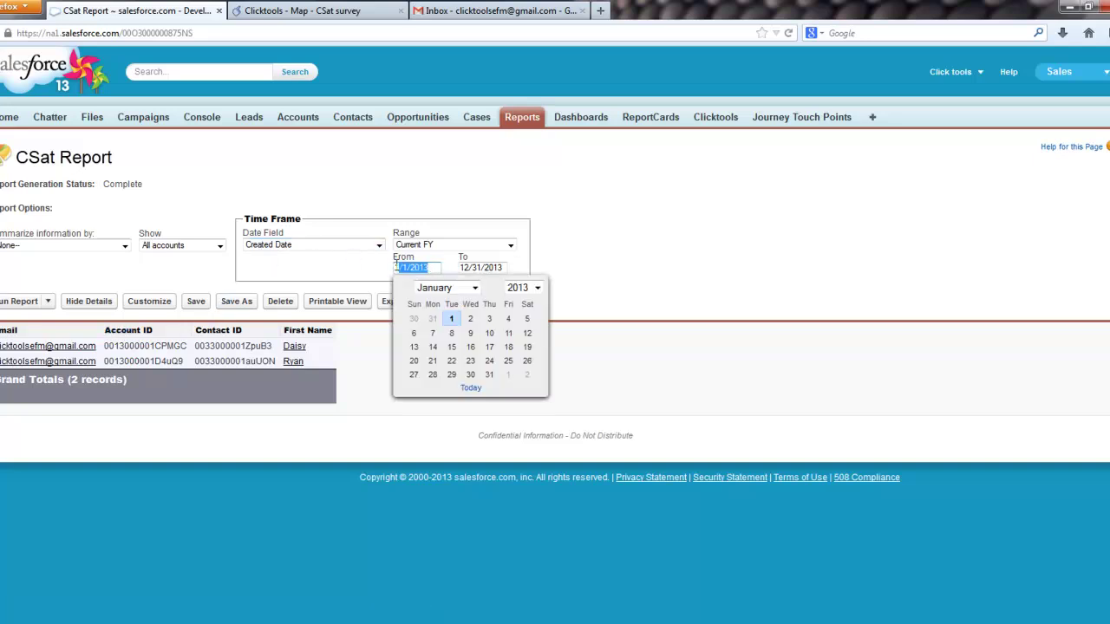
left_click(584, 274)
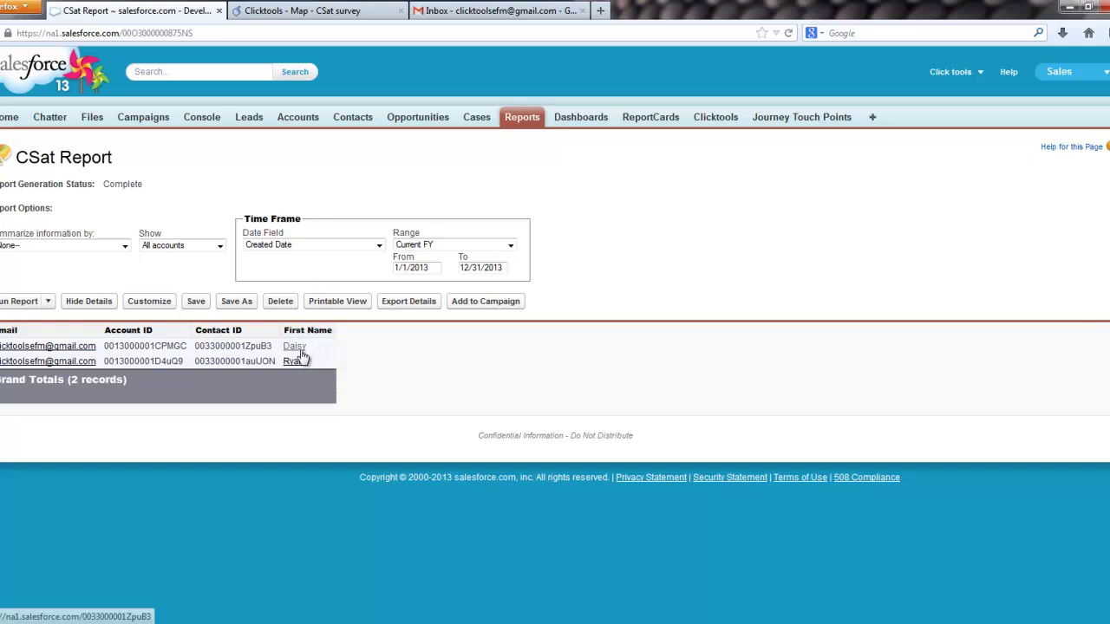
Step: Start a new email template from the CSat survey's E-mail templates list
left_click_drag(115, 161, 14, 158)
left_click(305, 11)
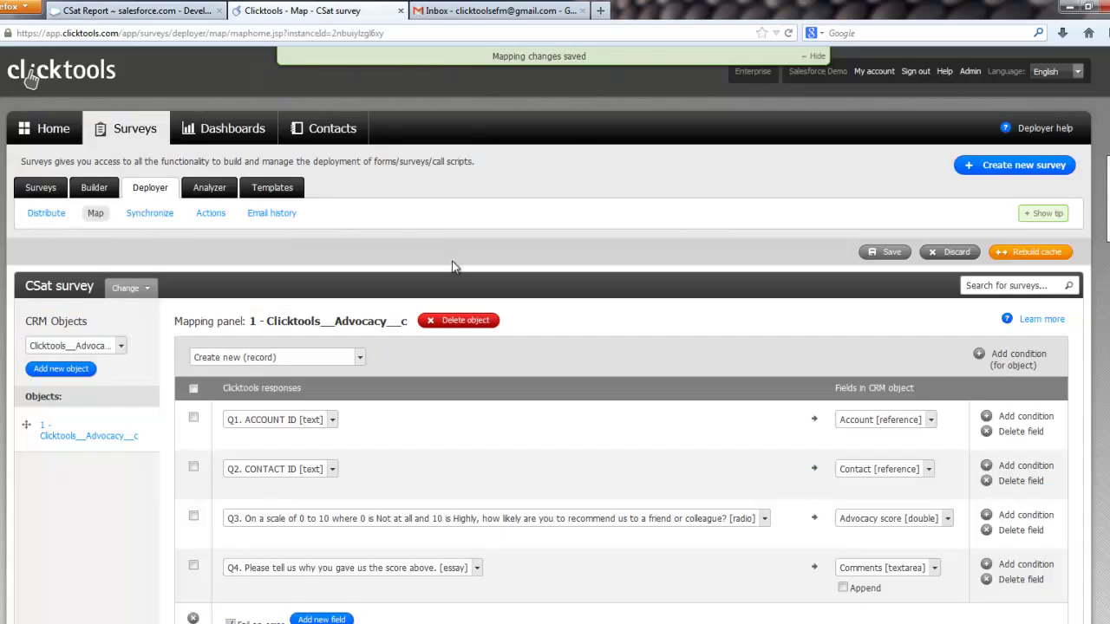
left_click(273, 187)
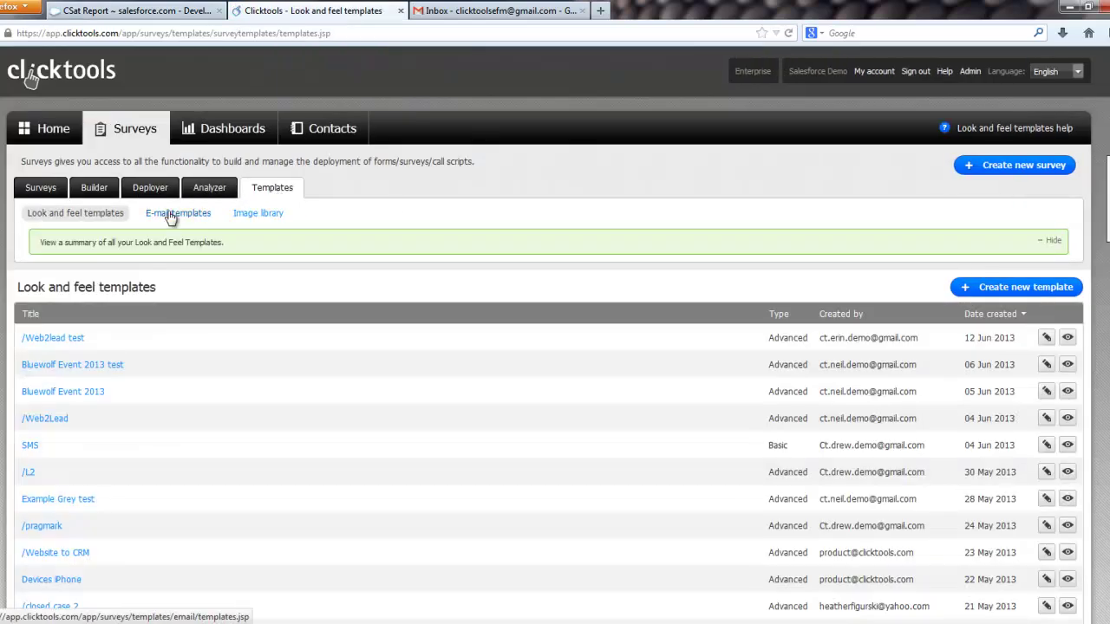
left_click(171, 214)
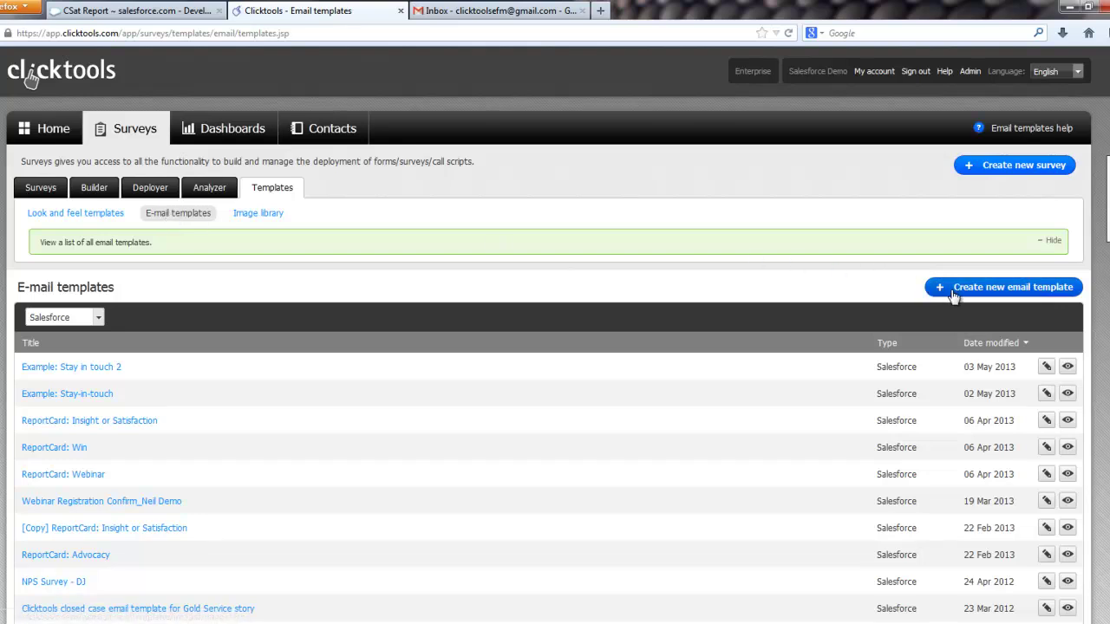
left_click(954, 293)
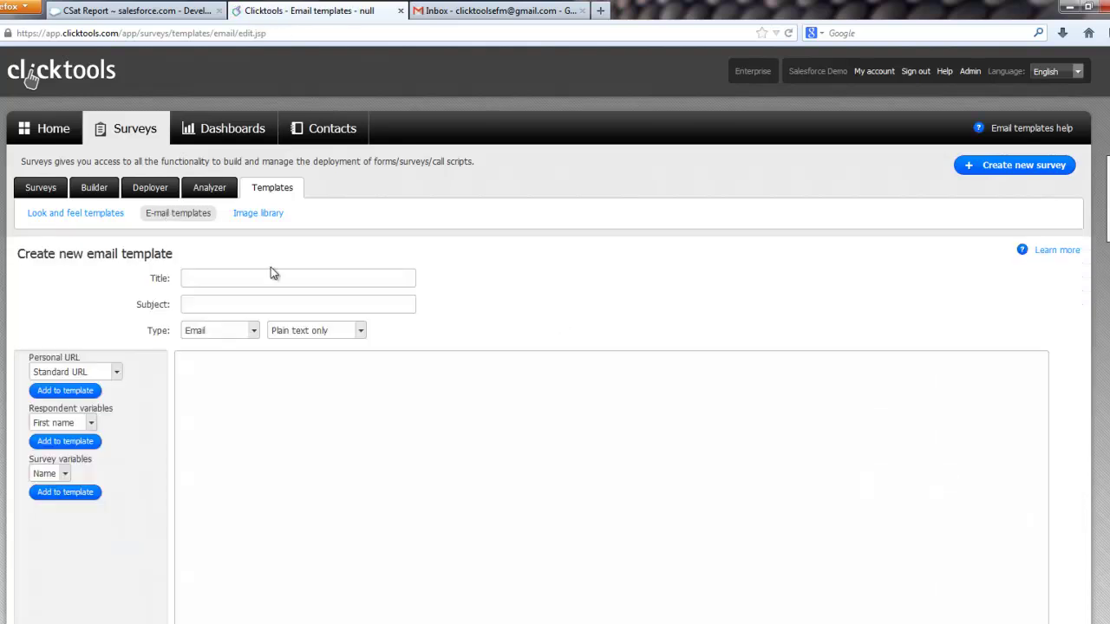
Step: Title it 'SFDC CSat survey', subject 'Would you recommend us?', type Salesforce, and request report columns
type("SFDC CSat survey")
key("Tab")
type("Would you ro")
key("BackSpace")
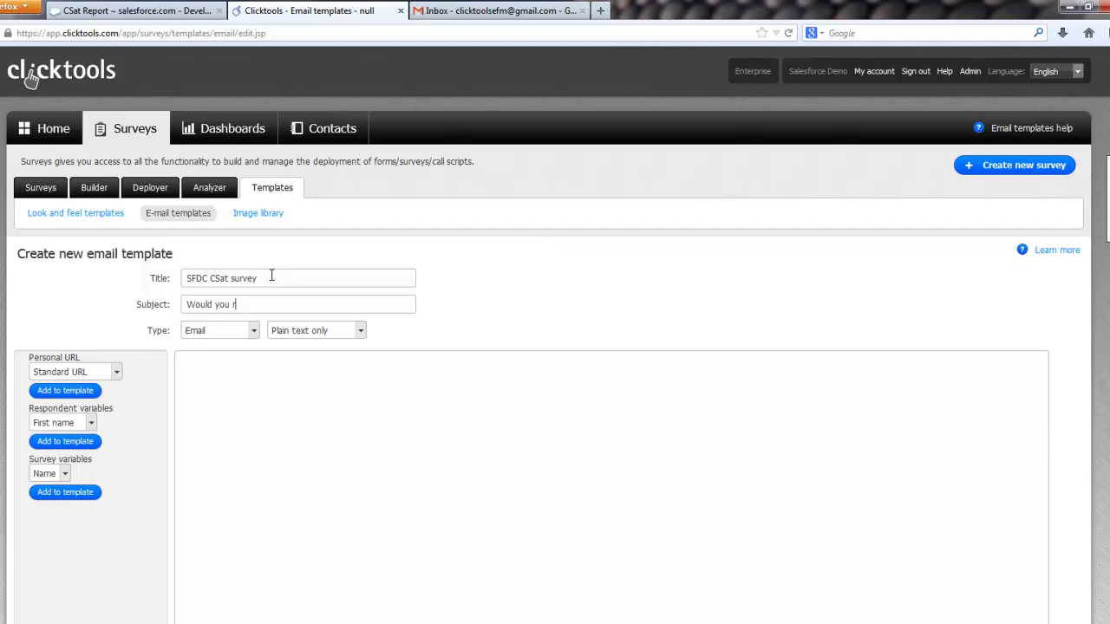
type("ecommentd us?")
left_click(255, 332)
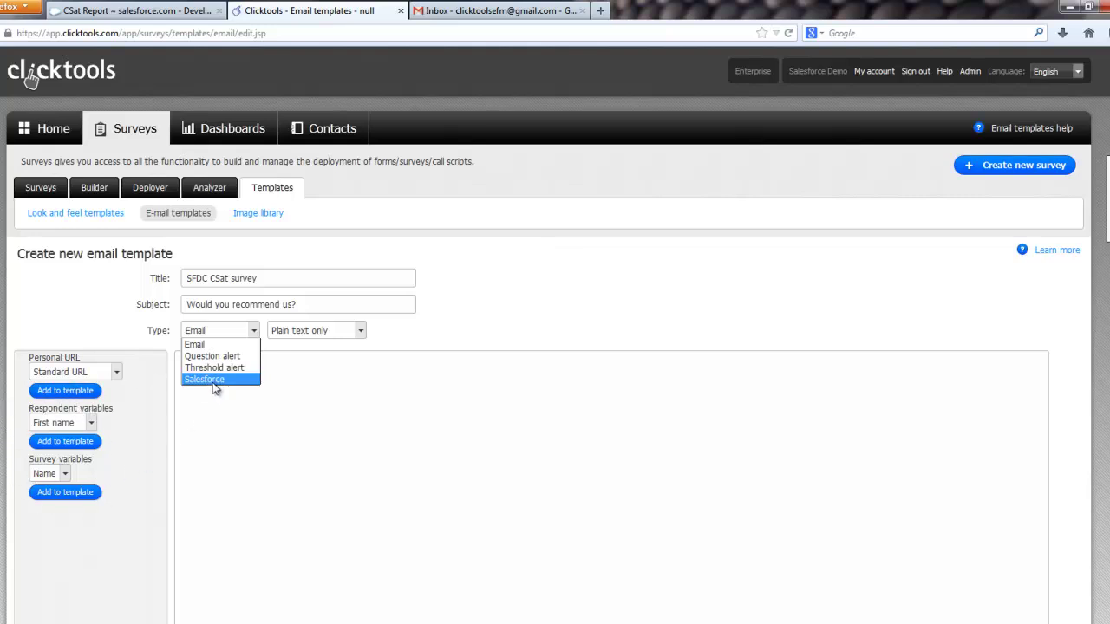
left_click(213, 380)
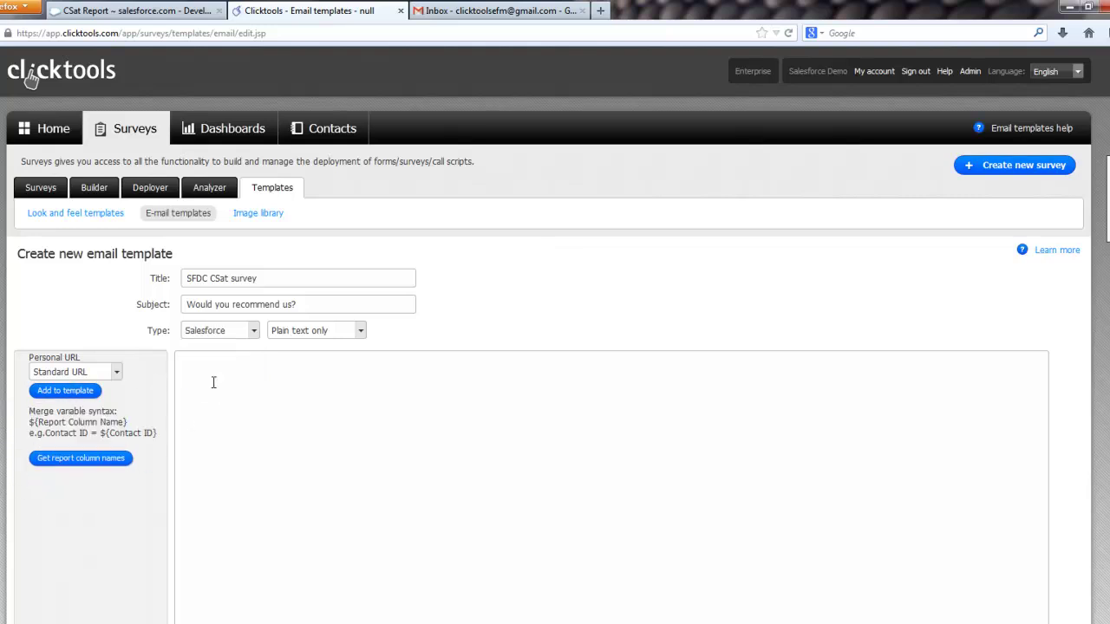
left_click(91, 466)
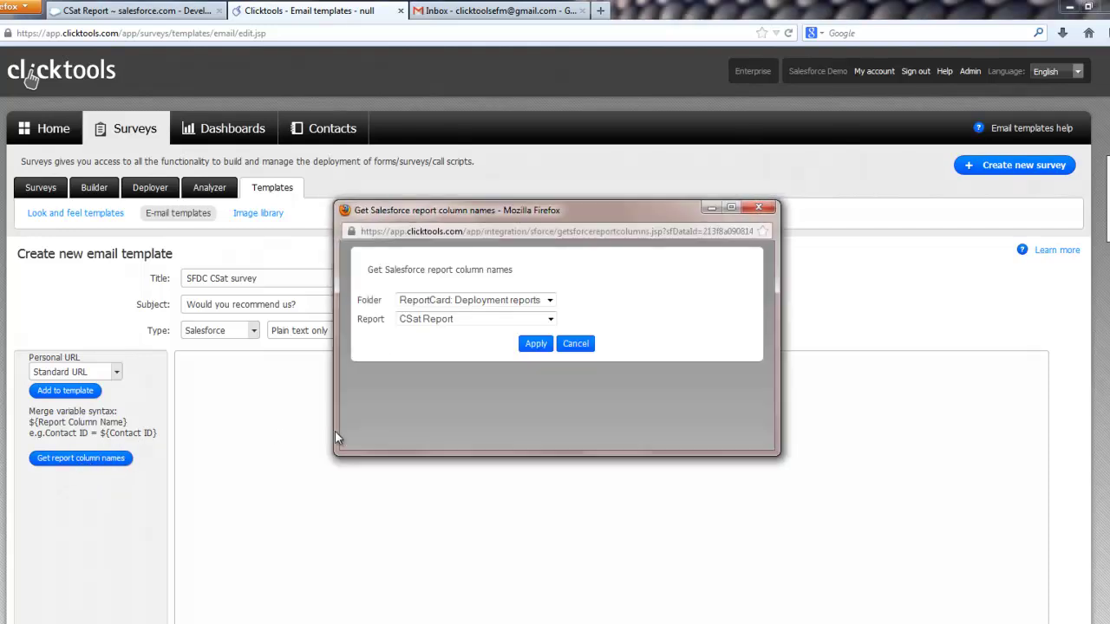
Step: Load CSat Report columns from the Deployment reports folder and greet with 'Dear ${First Name}'
left_click(539, 304)
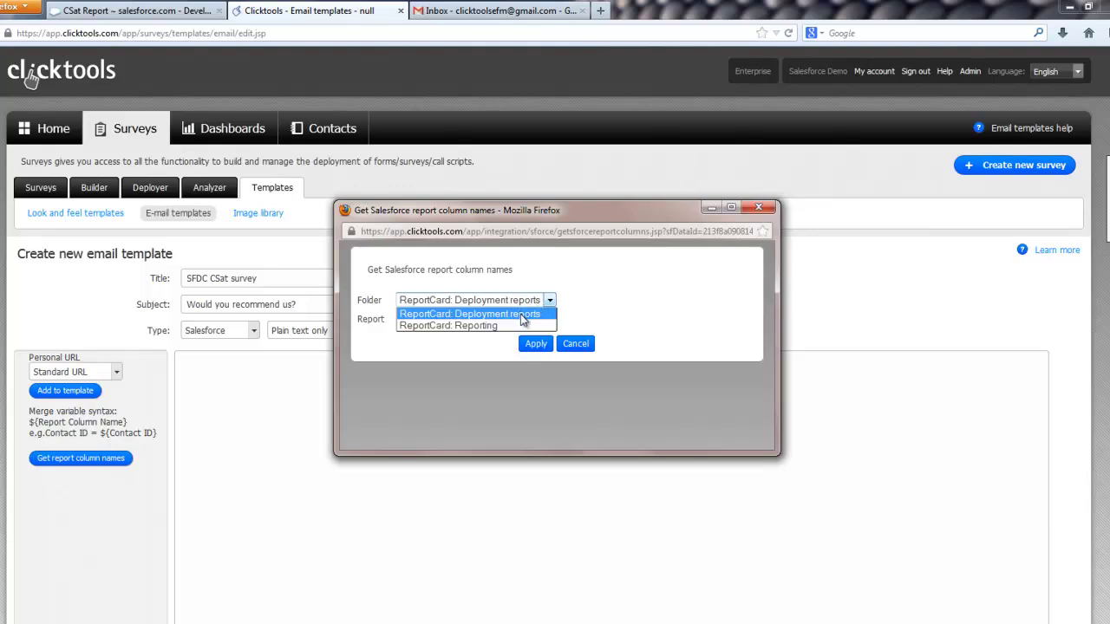
left_click(521, 314)
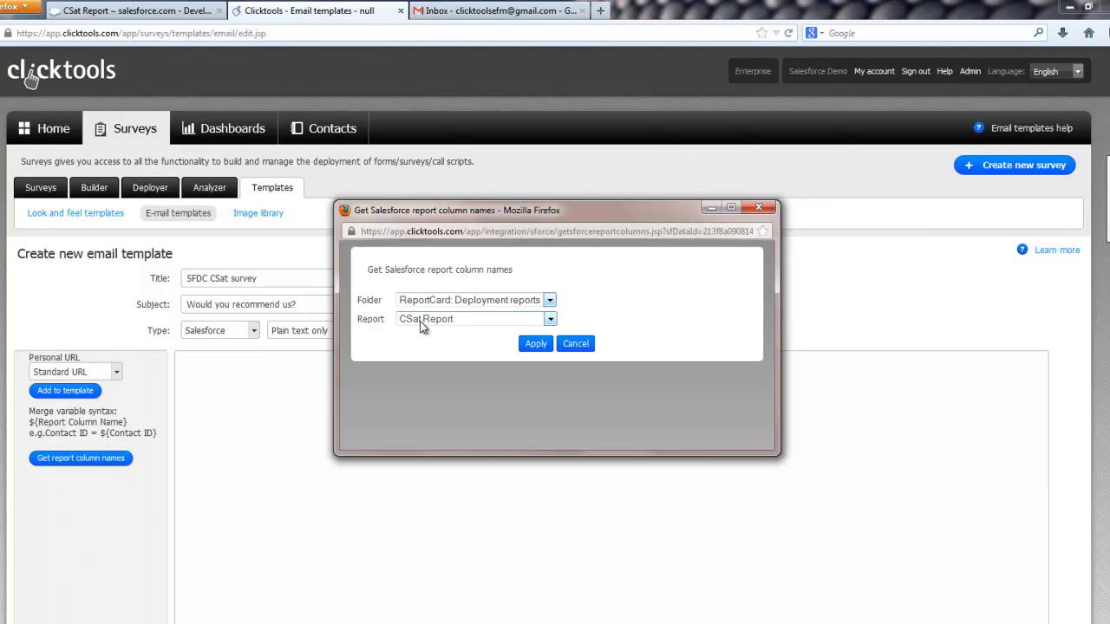
left_click(530, 345)
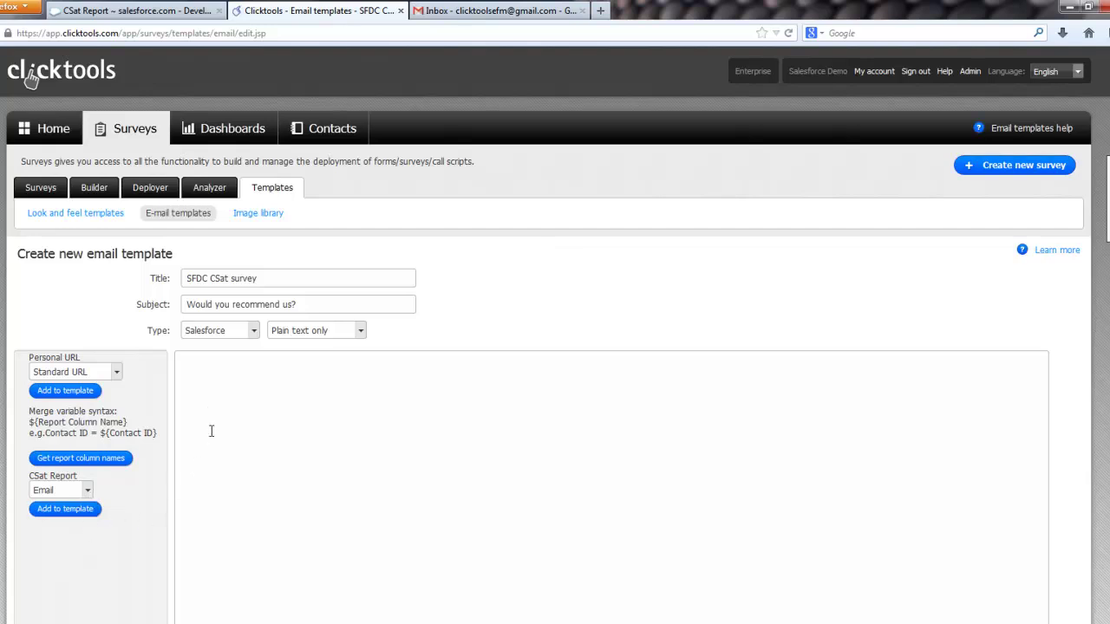
type("Dear")
left_click(54, 492)
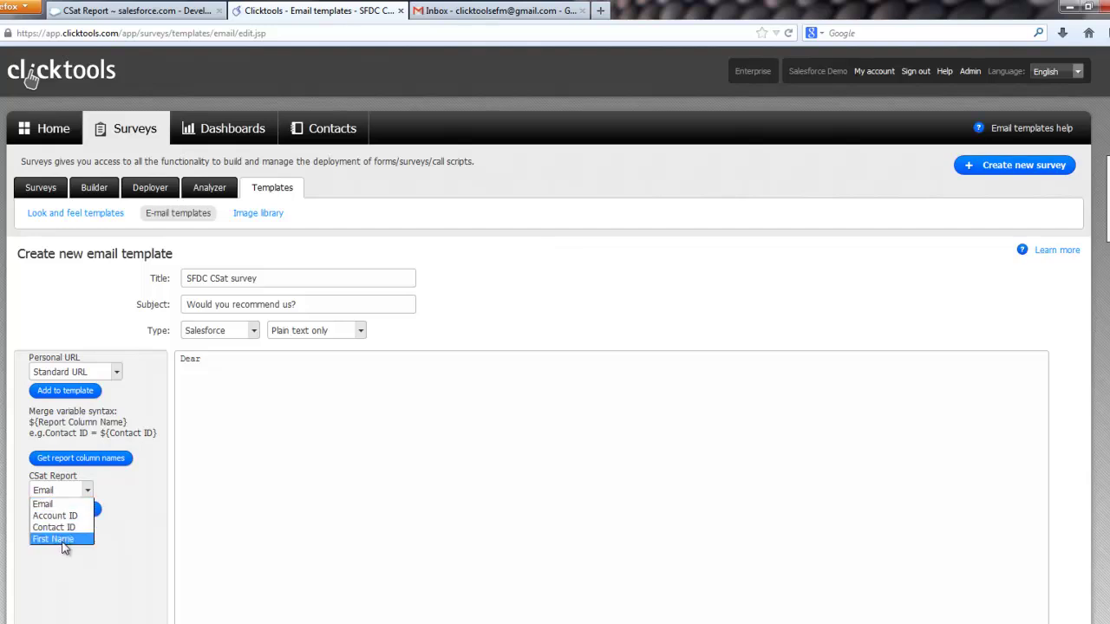
left_click(62, 544)
left_click(60, 518)
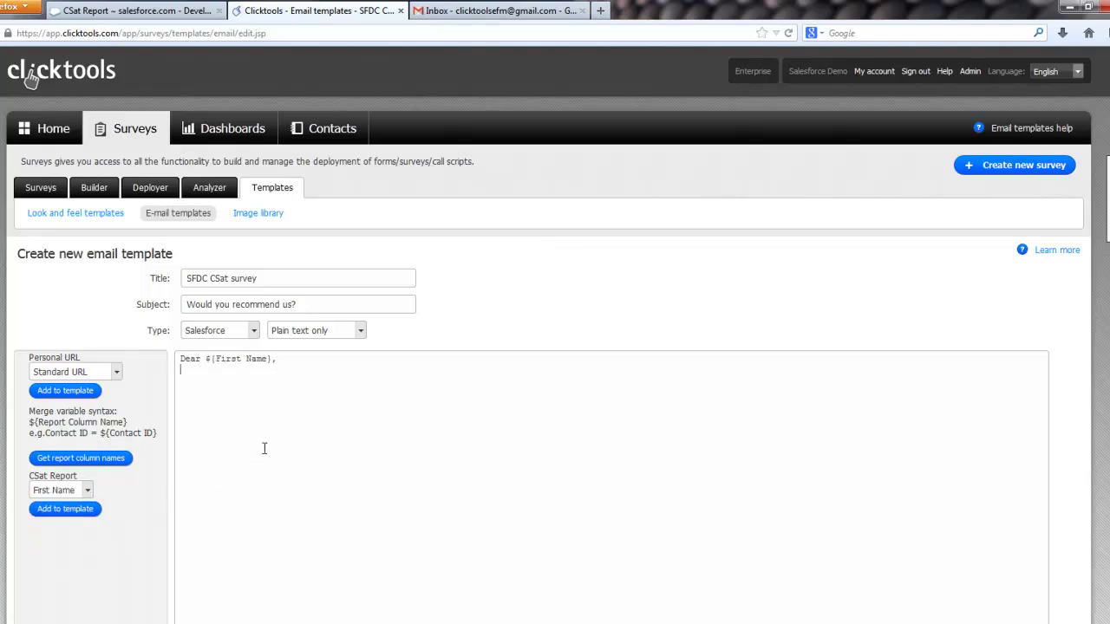
Step: Write the thank-you for choosing WidgitBuster and the invitation to a simple two question survey
type("Thank you for choosing Widgit")
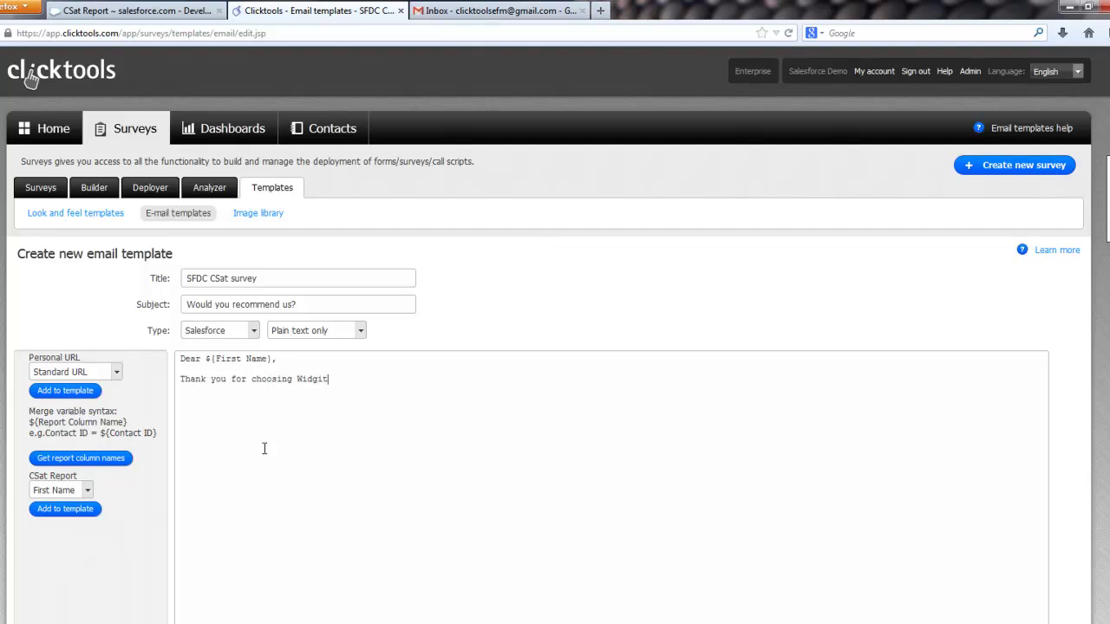
type("Buster earlier in the year.  ")
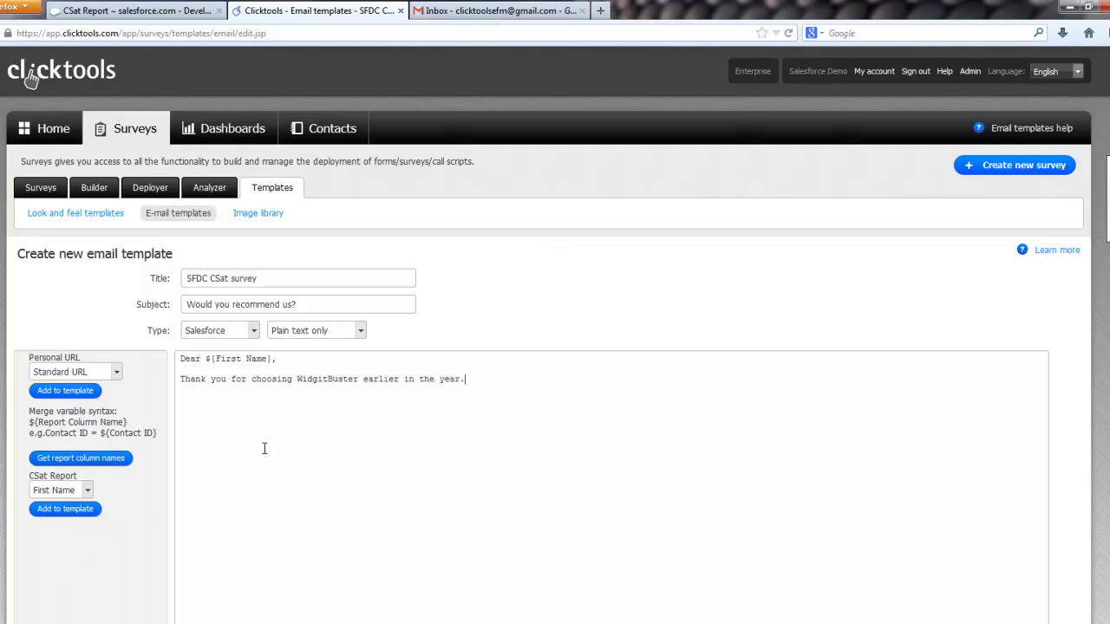
type("We would be grateful if you coul")
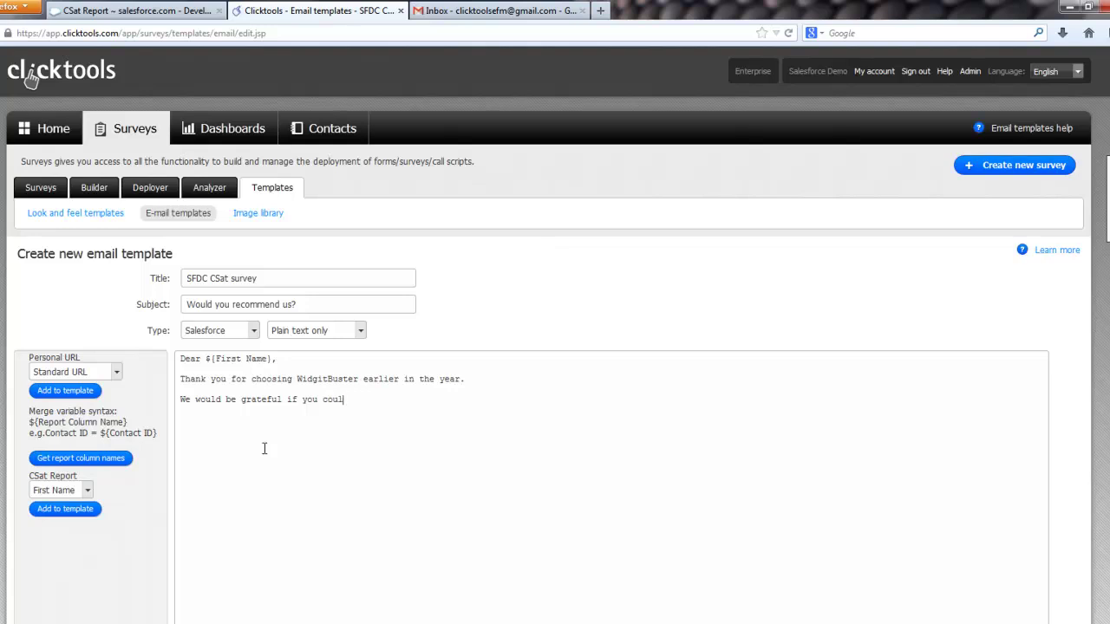
type("d tell us how we")
type("ll we are doing by completn")
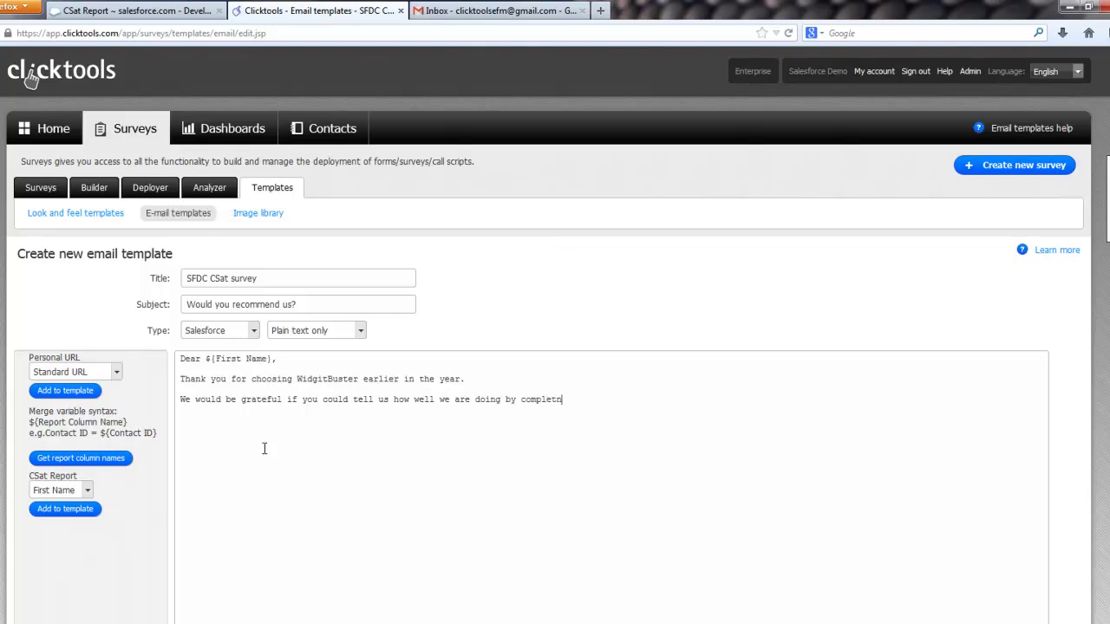
key("BackSpace")
type("ing this simple two question survey")
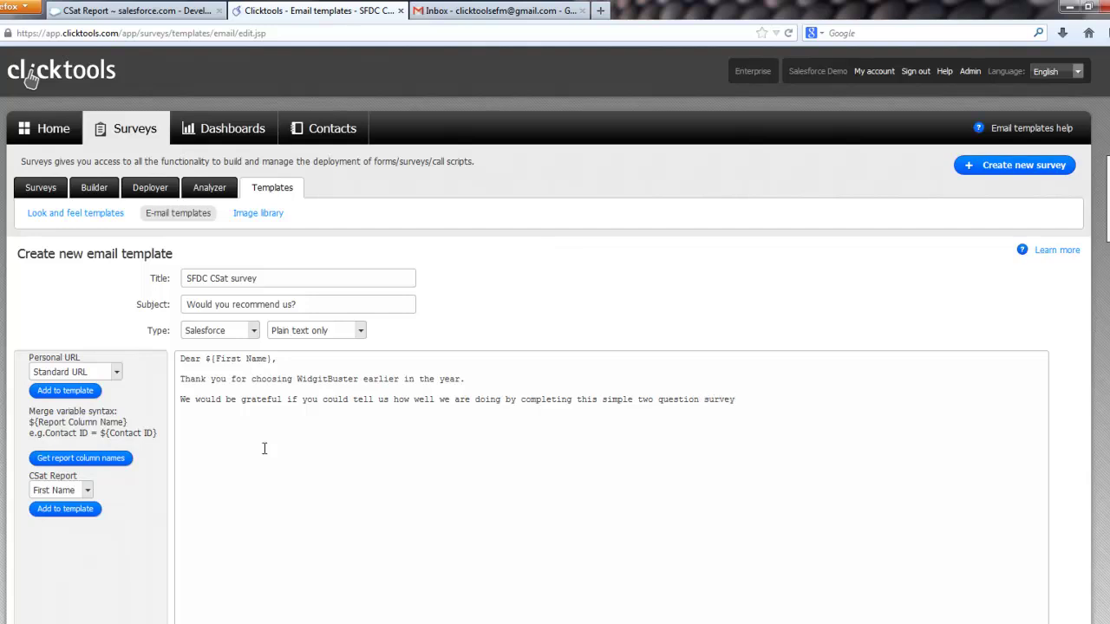
type(":")
Step: Insert the personal survey URL followed by &q1=${Account ID} and &q2=${Contact ID} merge fields
key("Return")
key("Return")
left_click(87, 394)
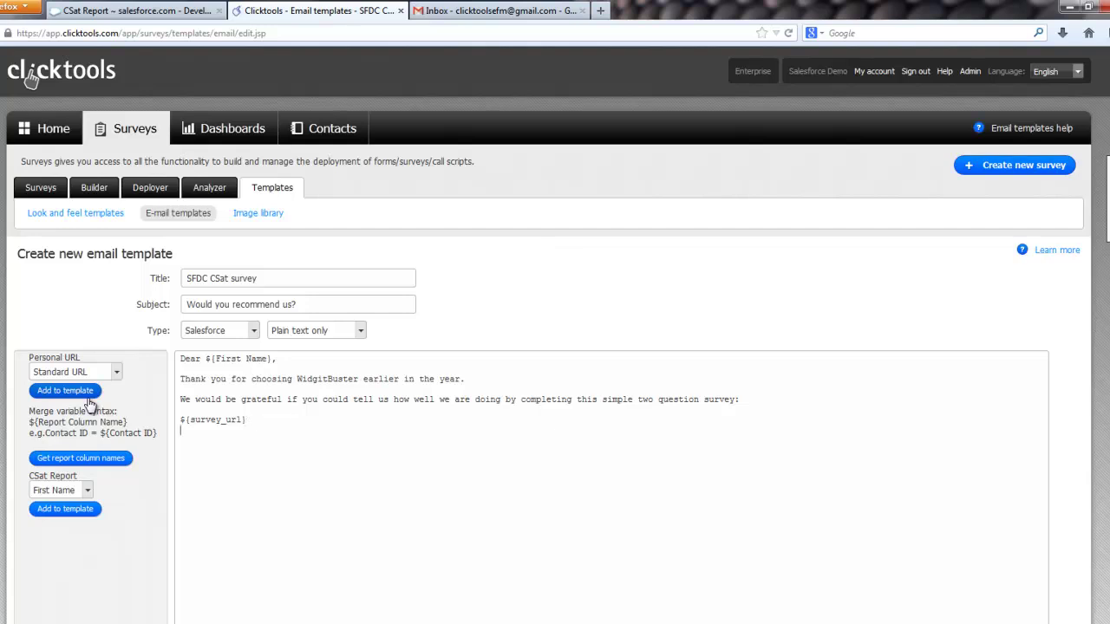
type("{q")
type("1=")
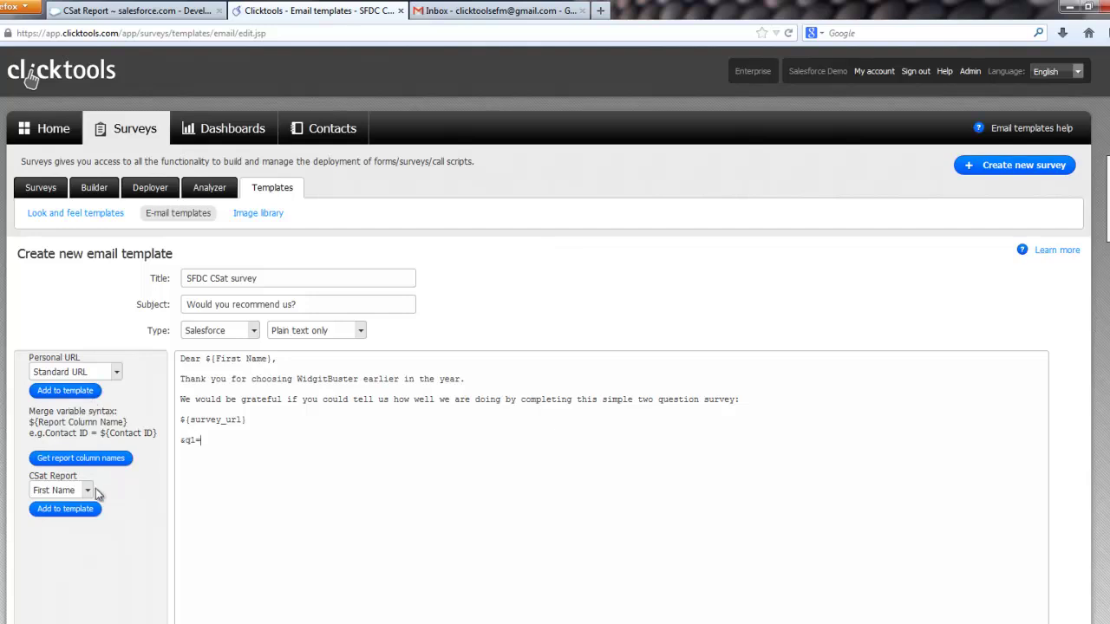
left_click(87, 490)
left_click(52, 515)
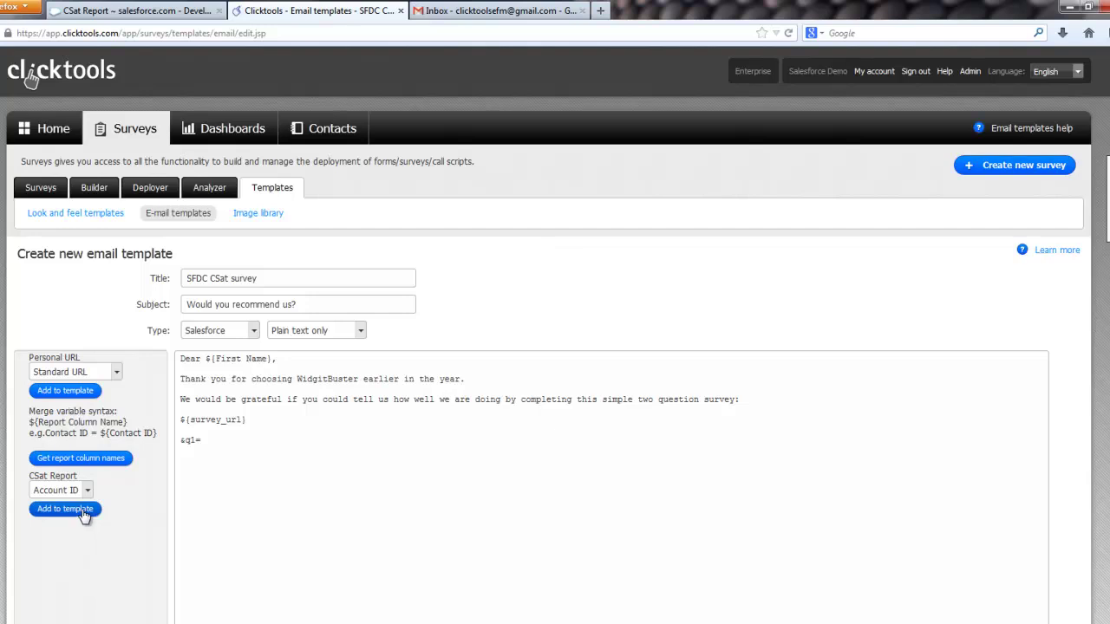
left_click(83, 515)
type("&q2=")
left_click(87, 490)
left_click(61, 527)
left_click(65, 509)
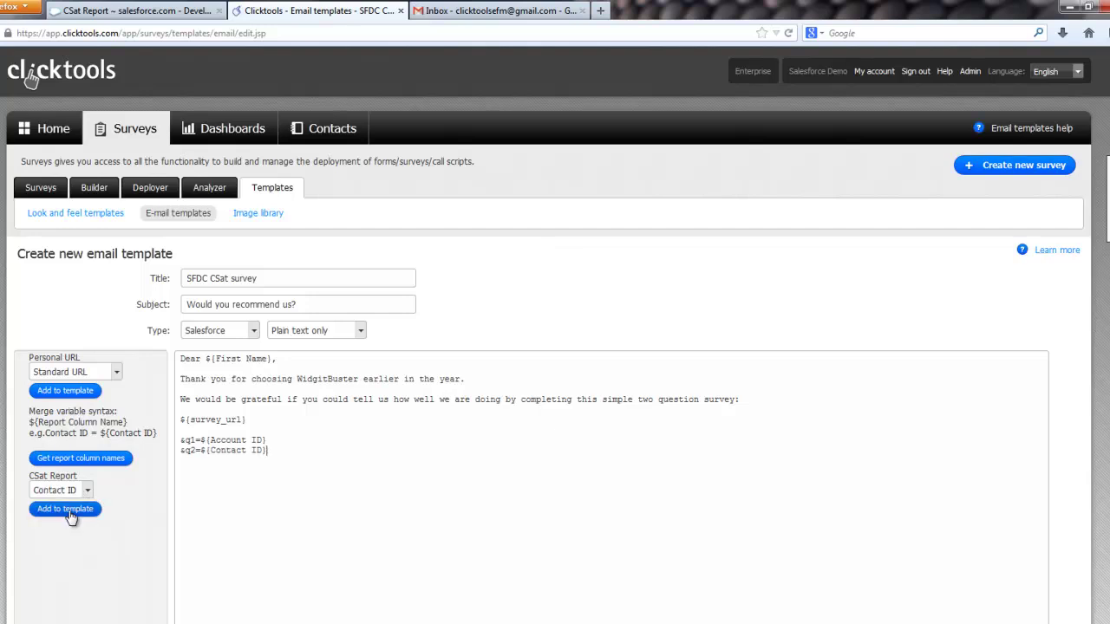
Step: Join the link onto one line and add the 'Thank you in advance for your help' CEO sign-off
left_click(295, 436)
key("BackSpace")
key("Delete")
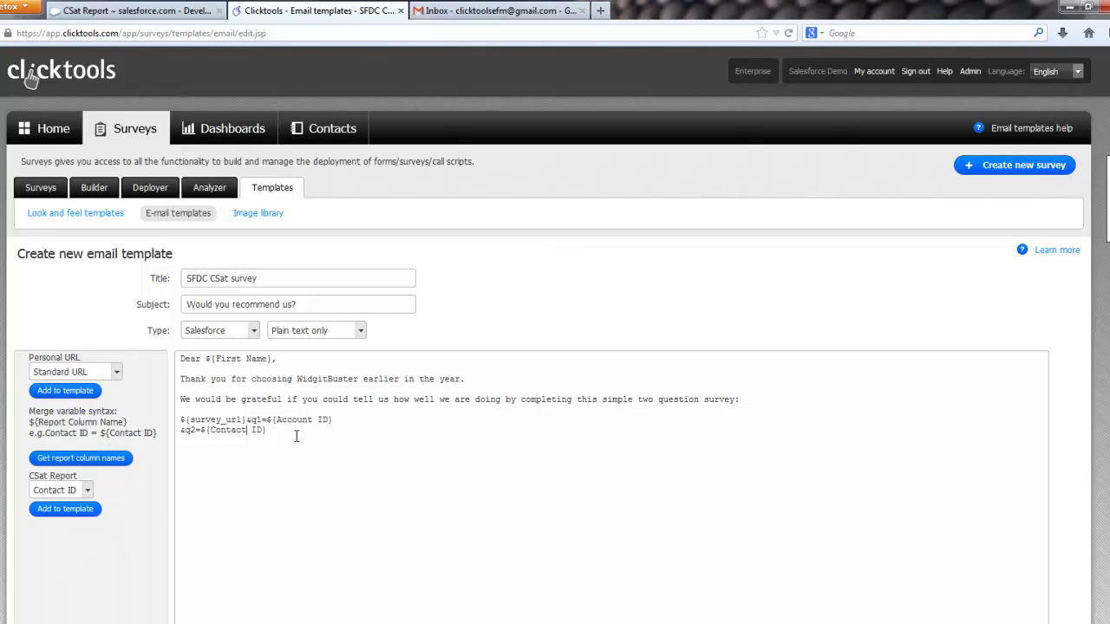
key("BackSpace")
key("End")
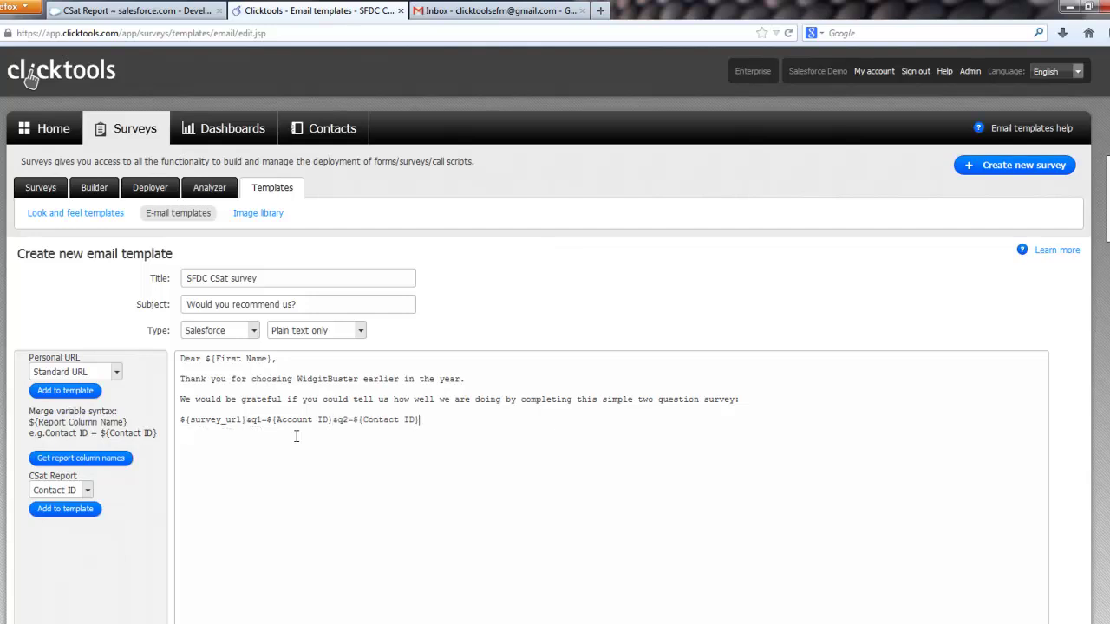
type("Thank ou")
type("you  i")
type("n advance for you")
type("r help")
type("CEO")
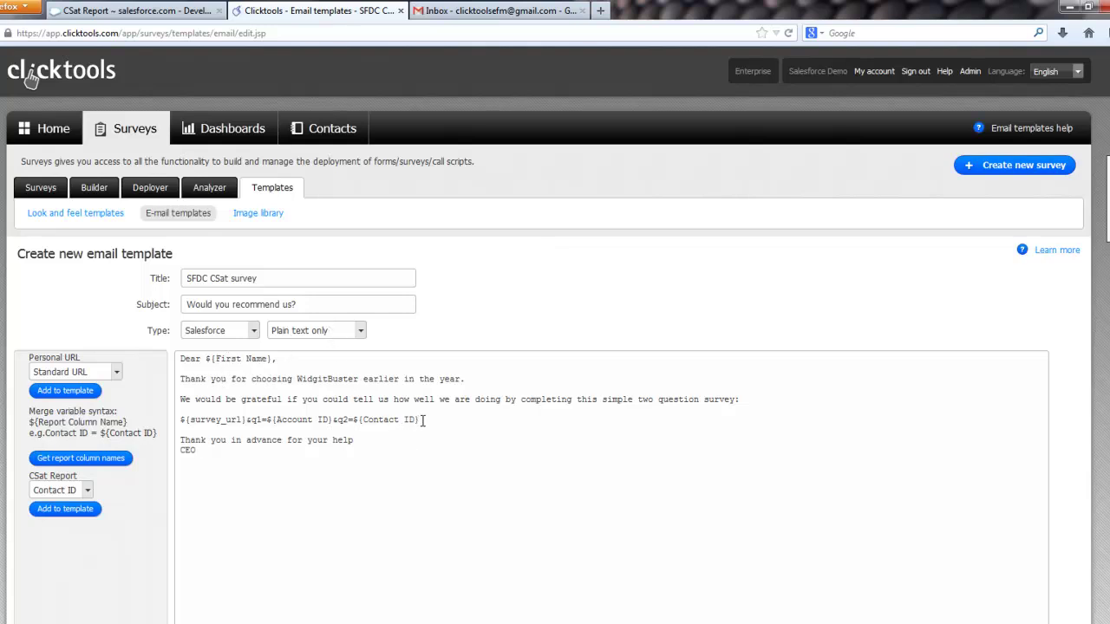
left_click_drag(422, 420, 178, 422)
left_click(190, 421)
scroll(251, 417, "down", 3)
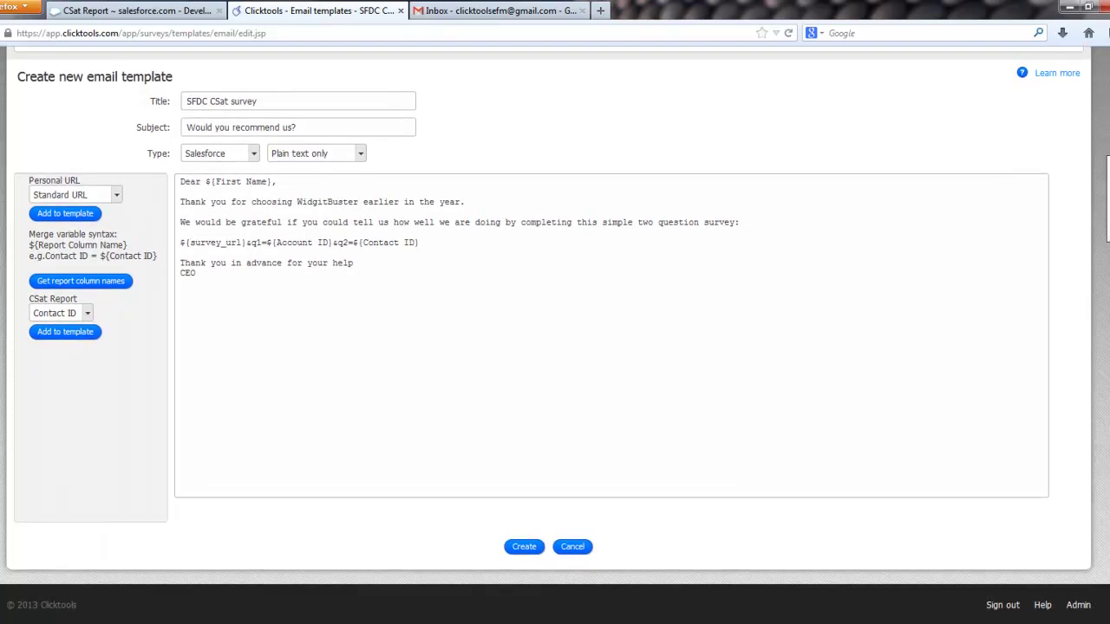
Step: Create the SFDC CSat survey template, then find 'CSat survey' and open its Salesforce report deployment
left_click(531, 548)
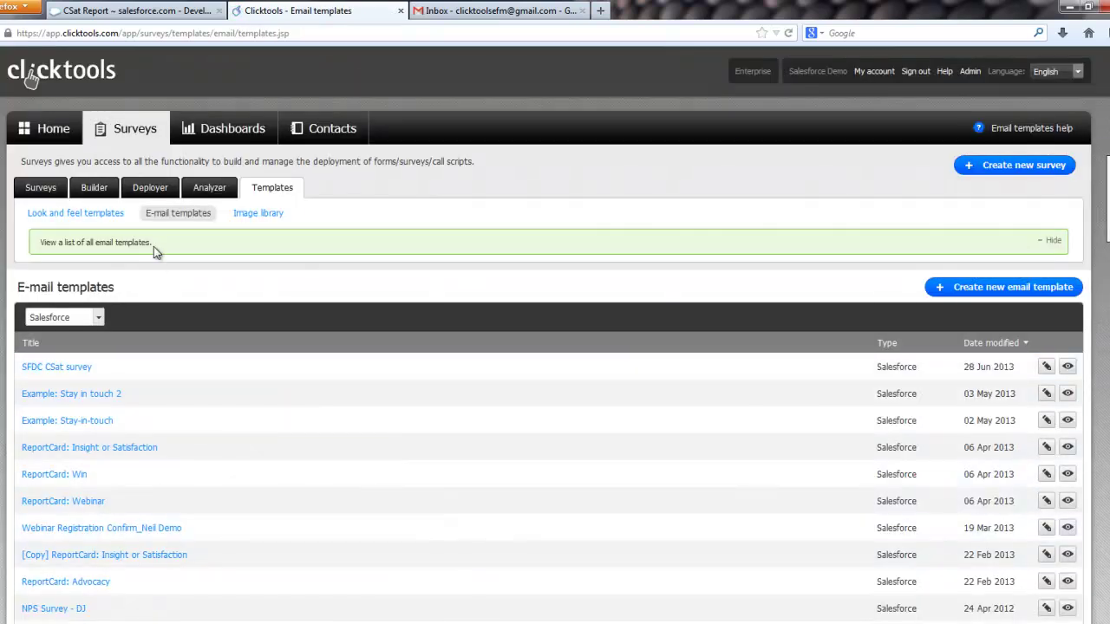
left_click(150, 192)
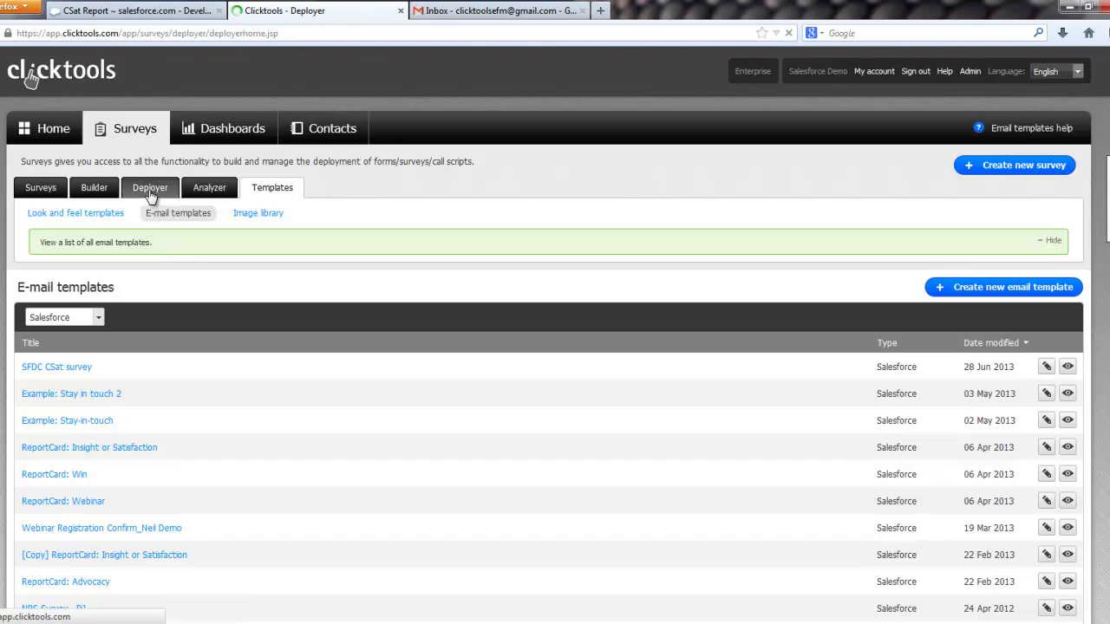
left_click(1004, 279)
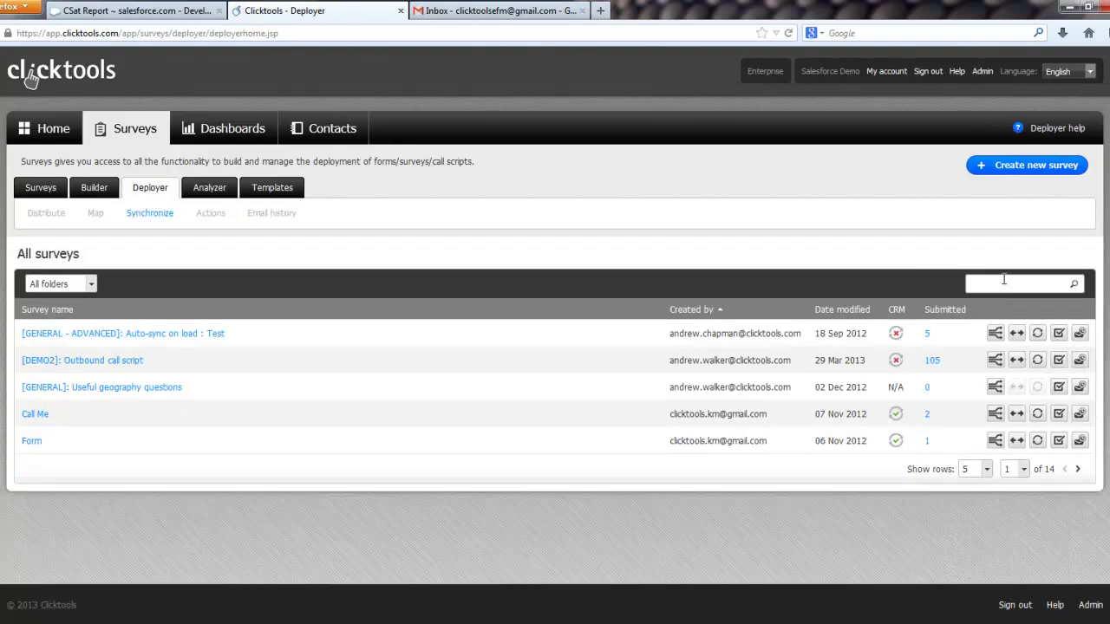
type("CSa")
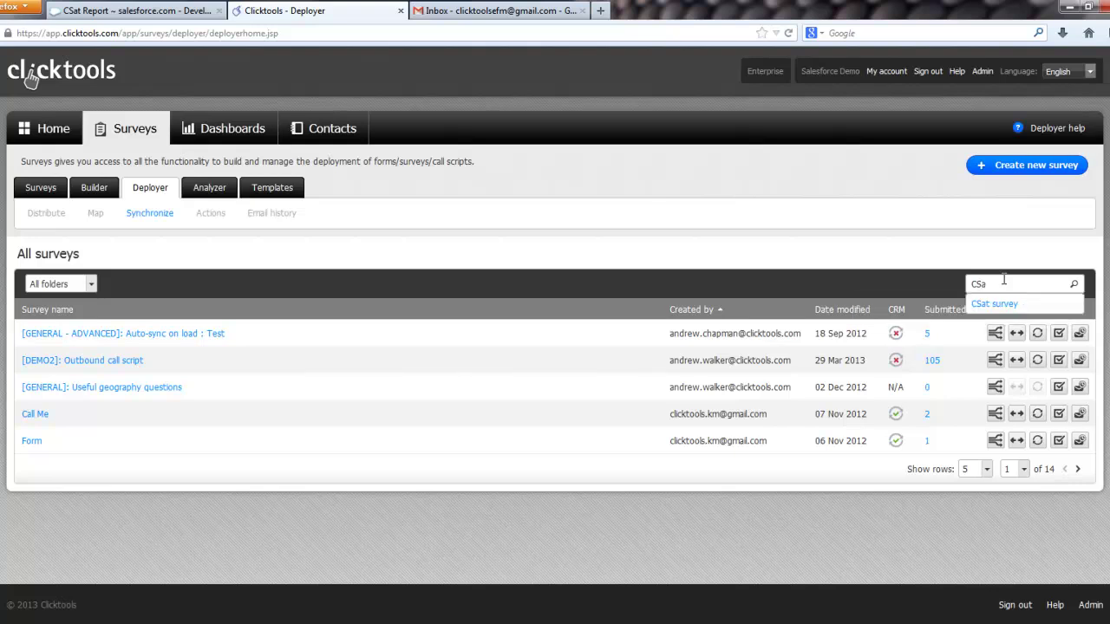
key("Down")
key("Return")
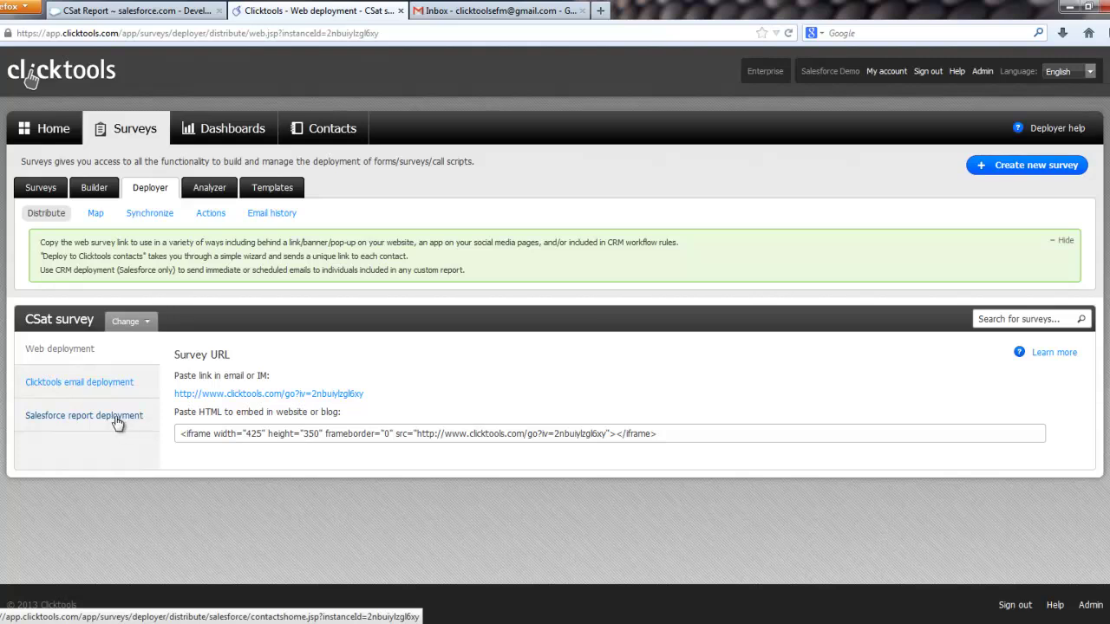
left_click(118, 423)
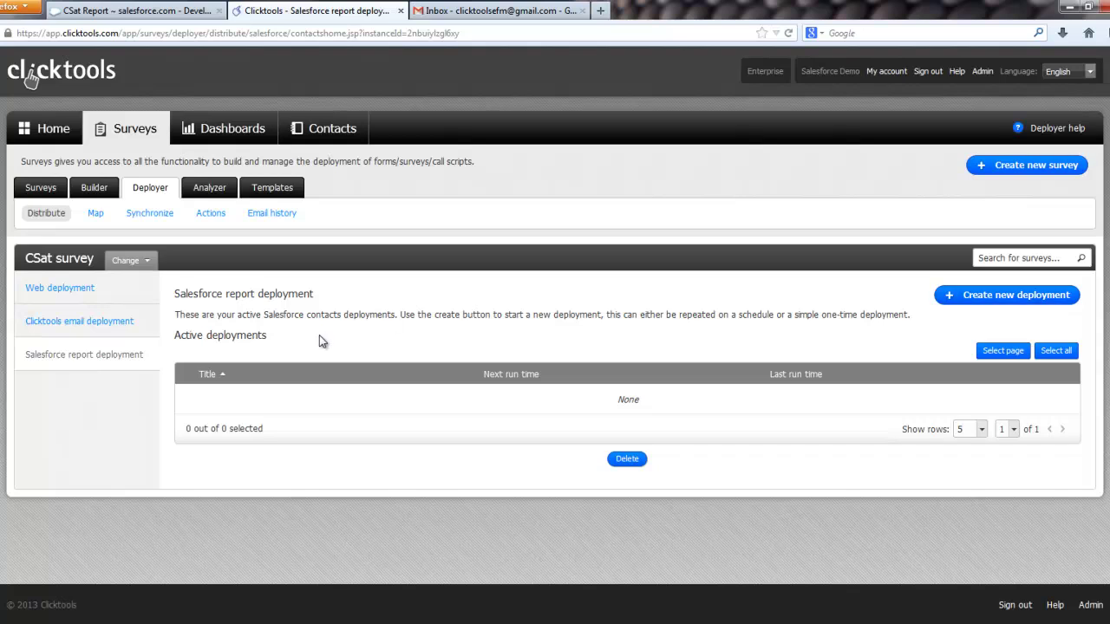
Step: Create a new one-time deployment
left_click(960, 301)
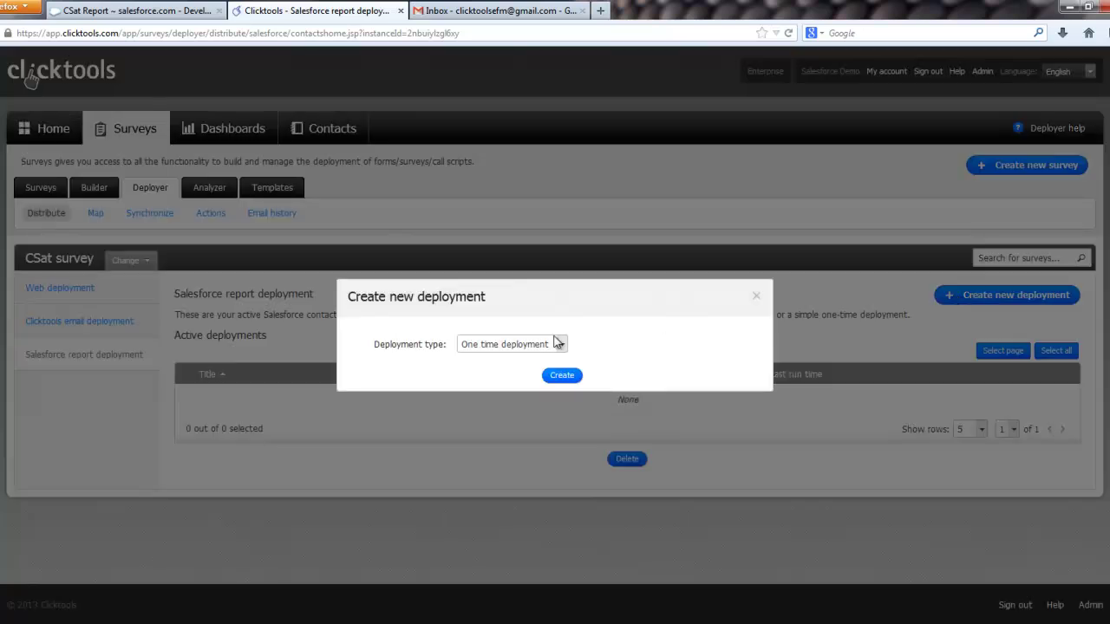
left_click(520, 346)
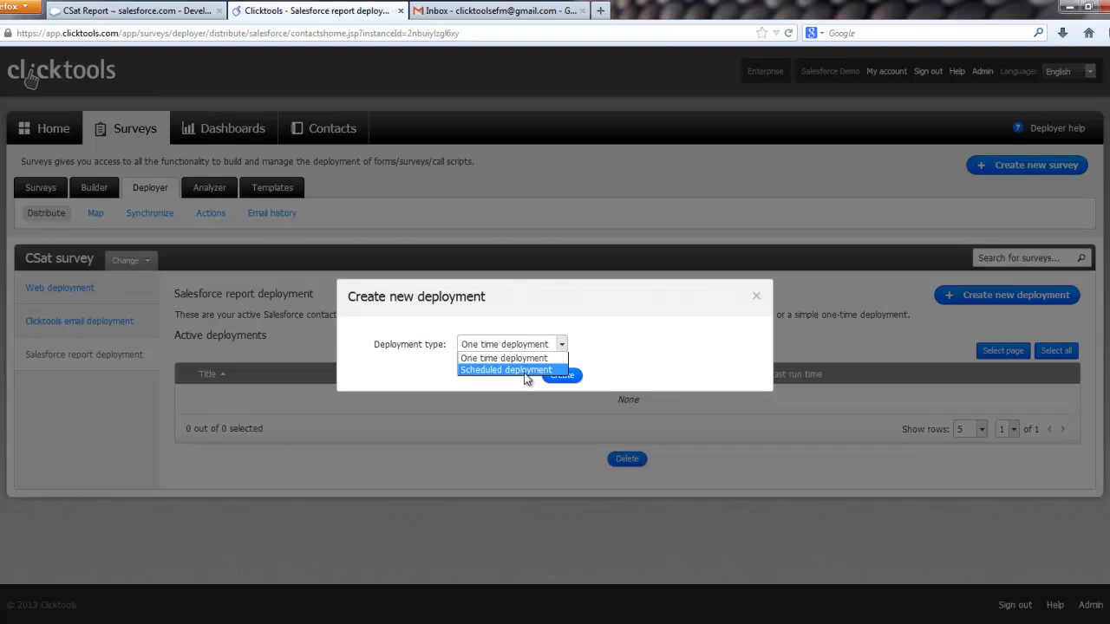
left_click(512, 358)
left_click(570, 377)
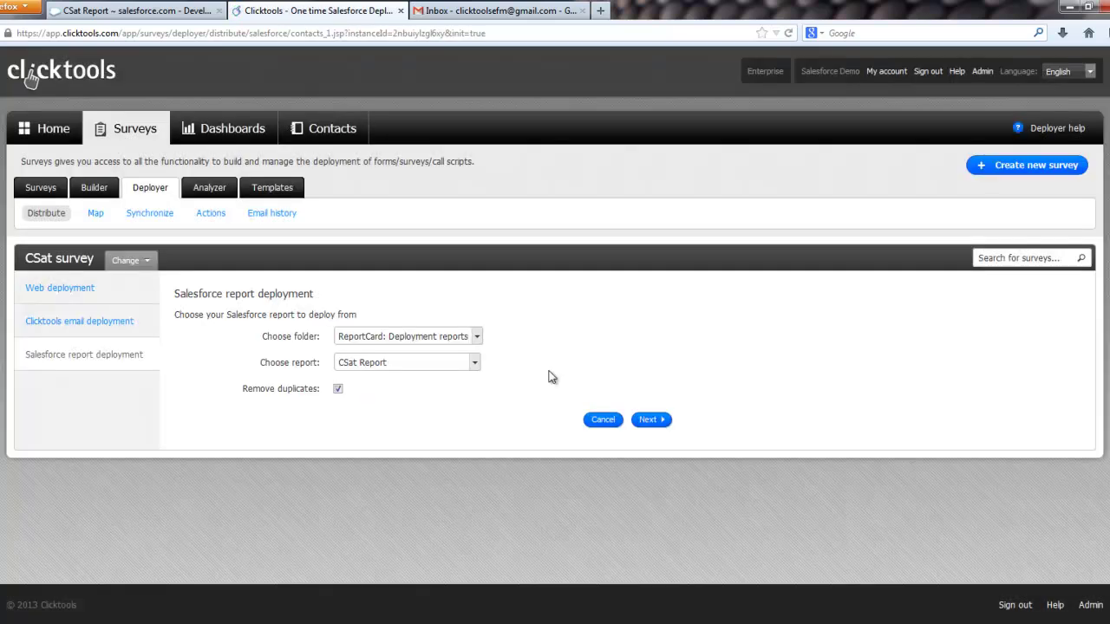
Step: Keep CSat Report as the source, turn off duplicate removal, and target only the second contact
left_click(475, 362)
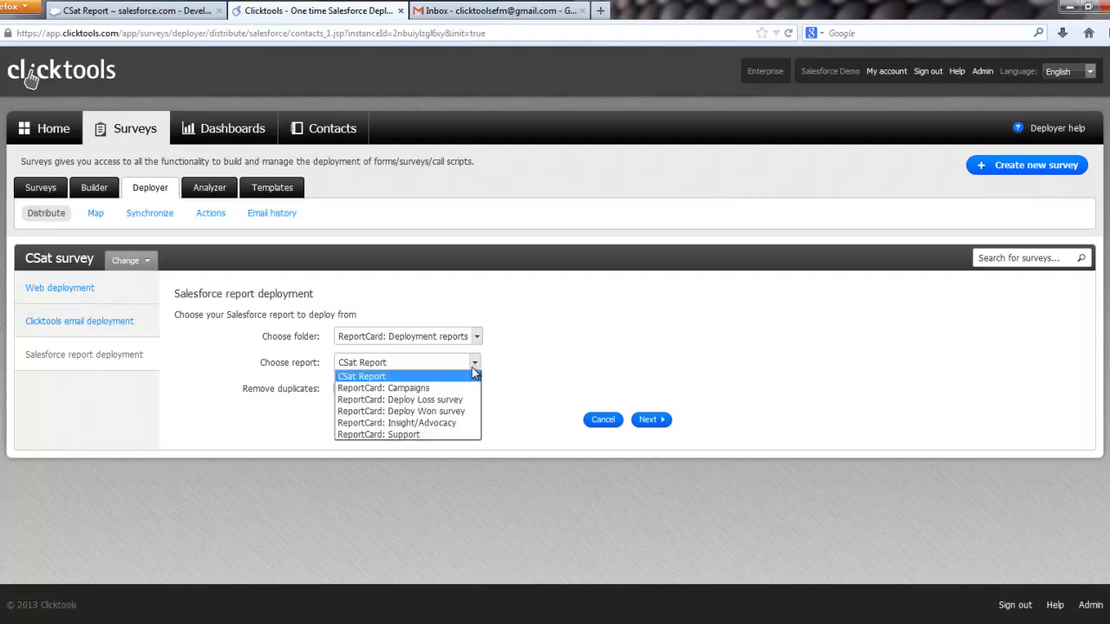
left_click(456, 375)
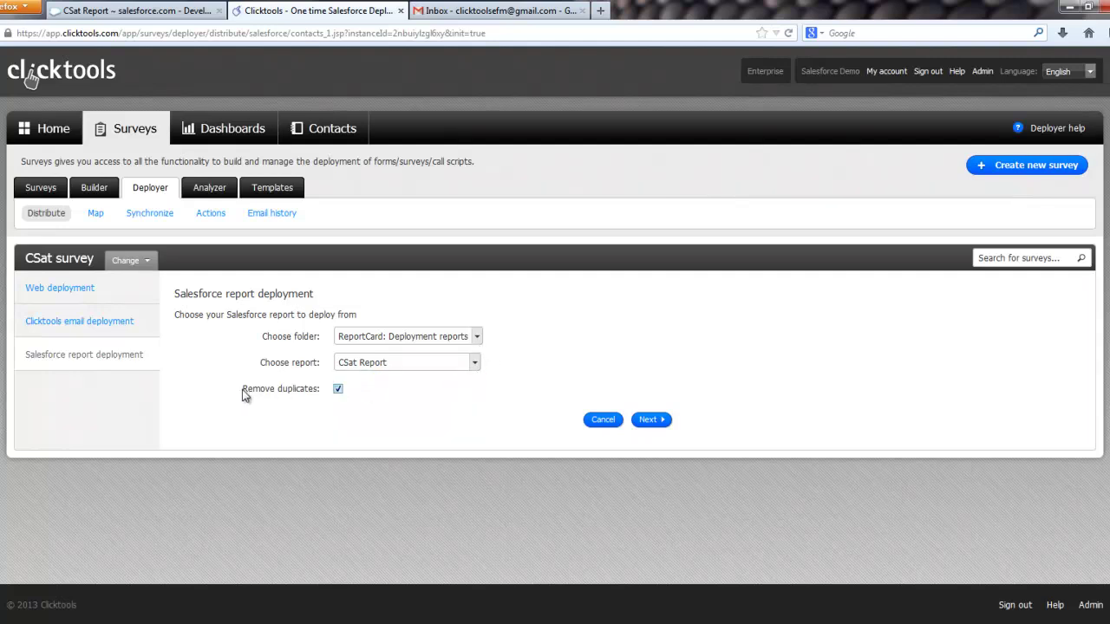
left_click_drag(242, 390, 318, 391)
left_click(318, 391)
left_click(337, 389)
left_click(641, 420)
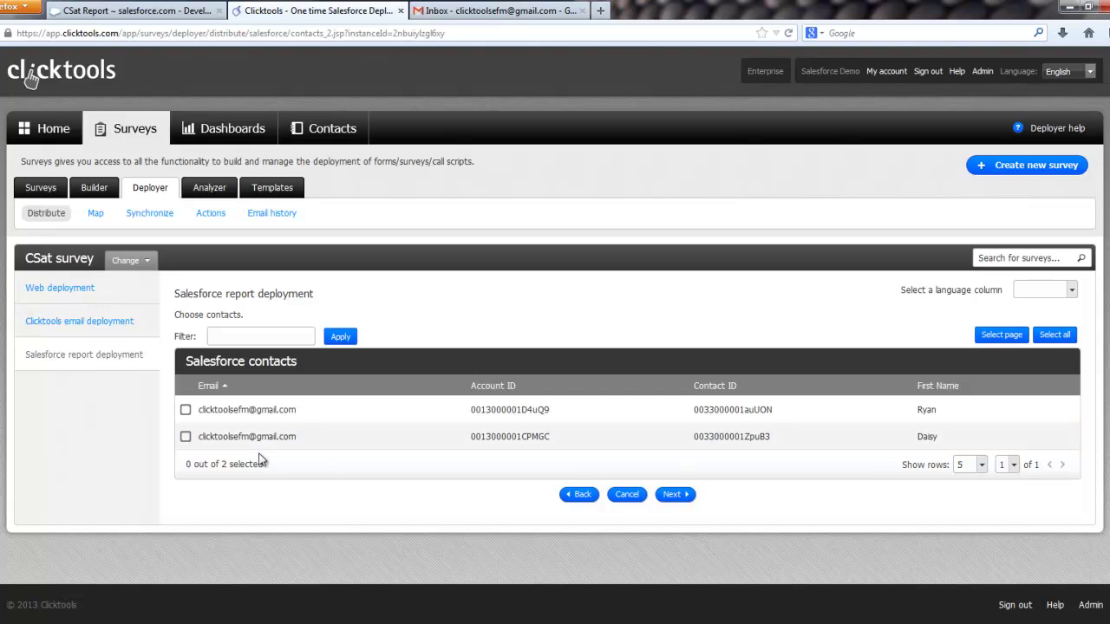
left_click(186, 437)
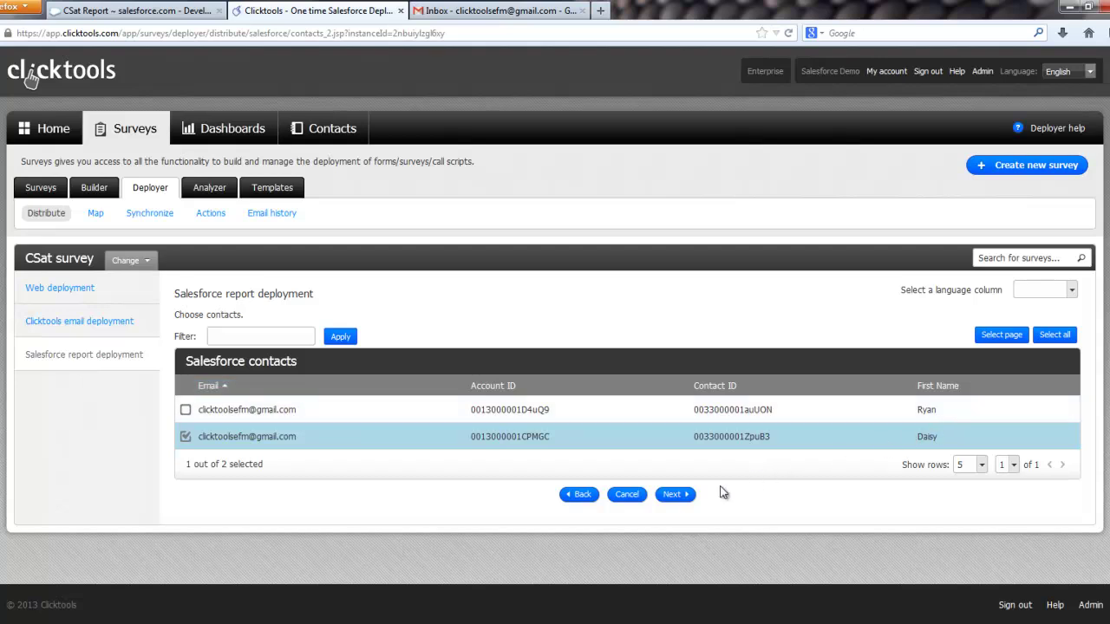
left_click(669, 496)
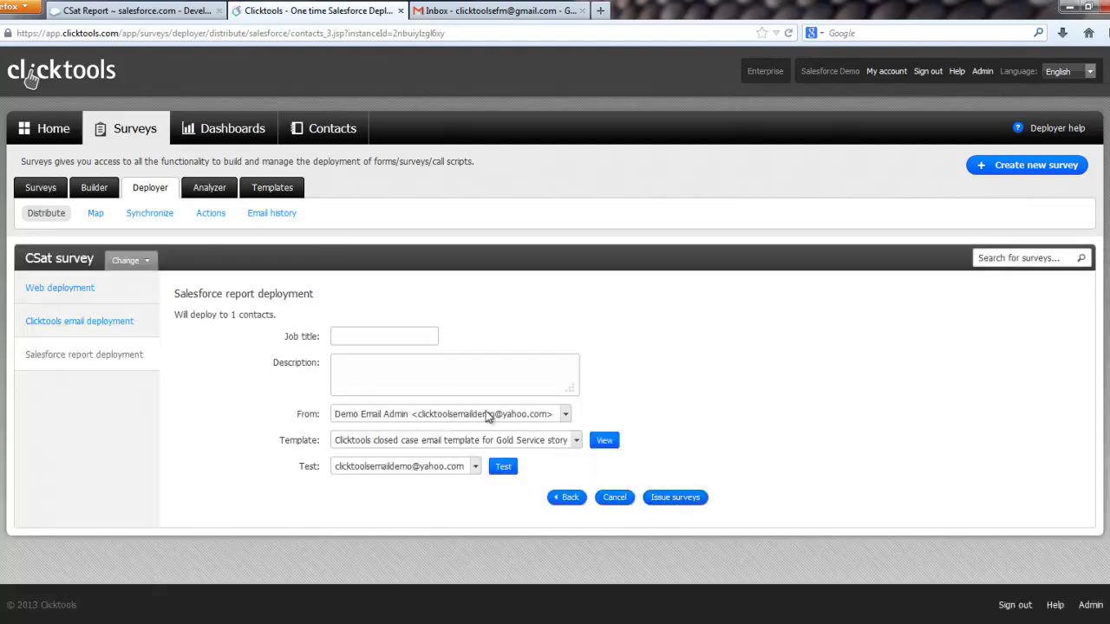
Step: Enter a 'CS' job title, send from the sales team address, and leave BCC blank
left_click(393, 333)
type("CSat")
left_click(525, 415)
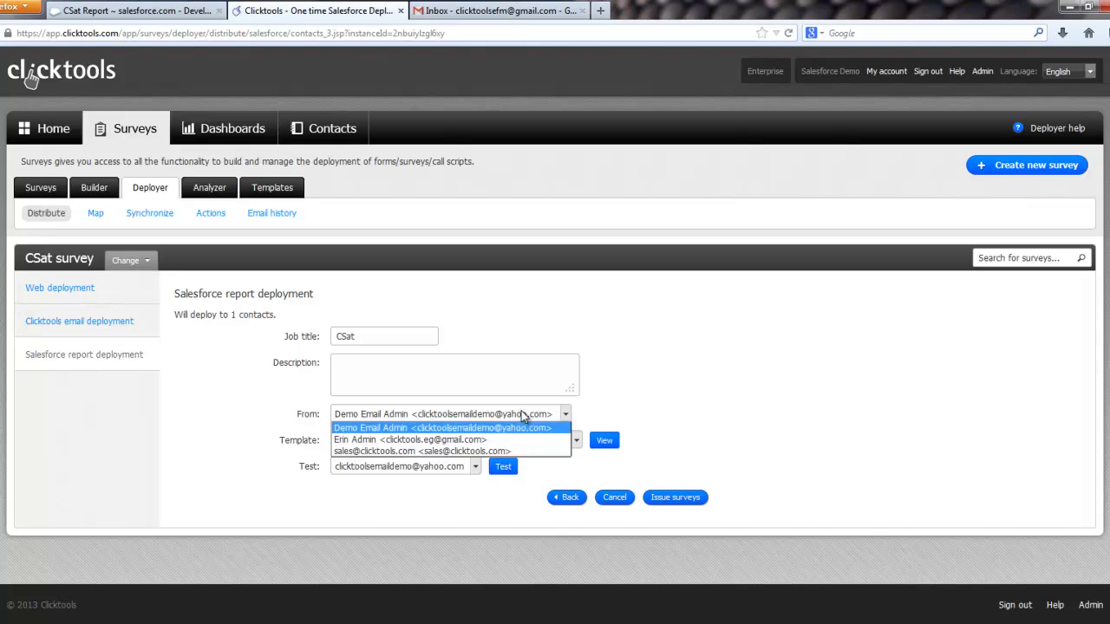
left_click(456, 451)
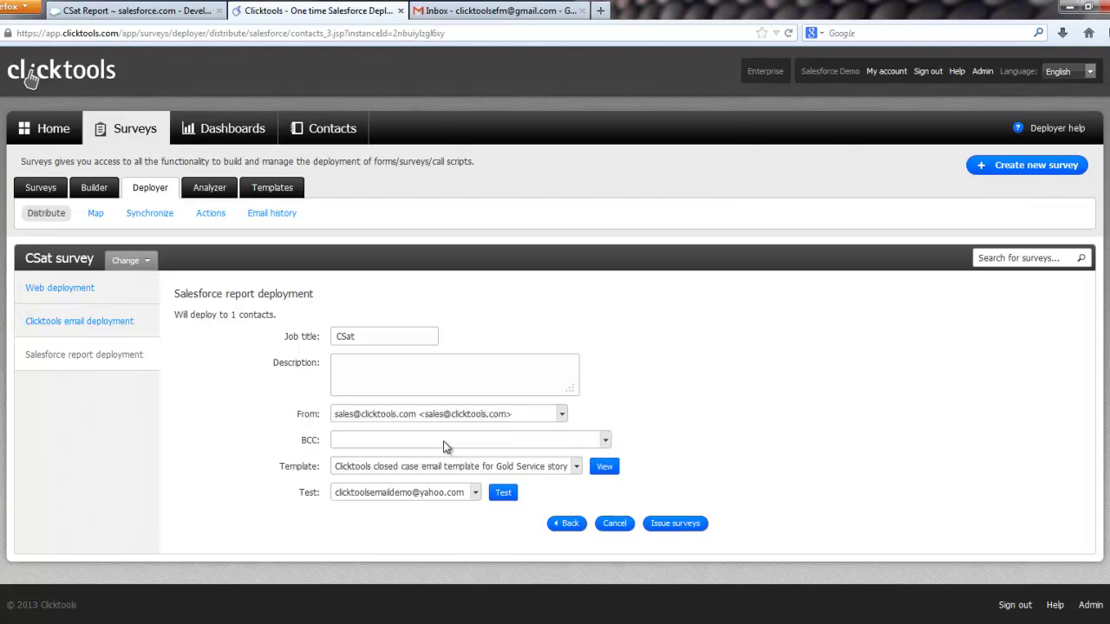
left_click(446, 446)
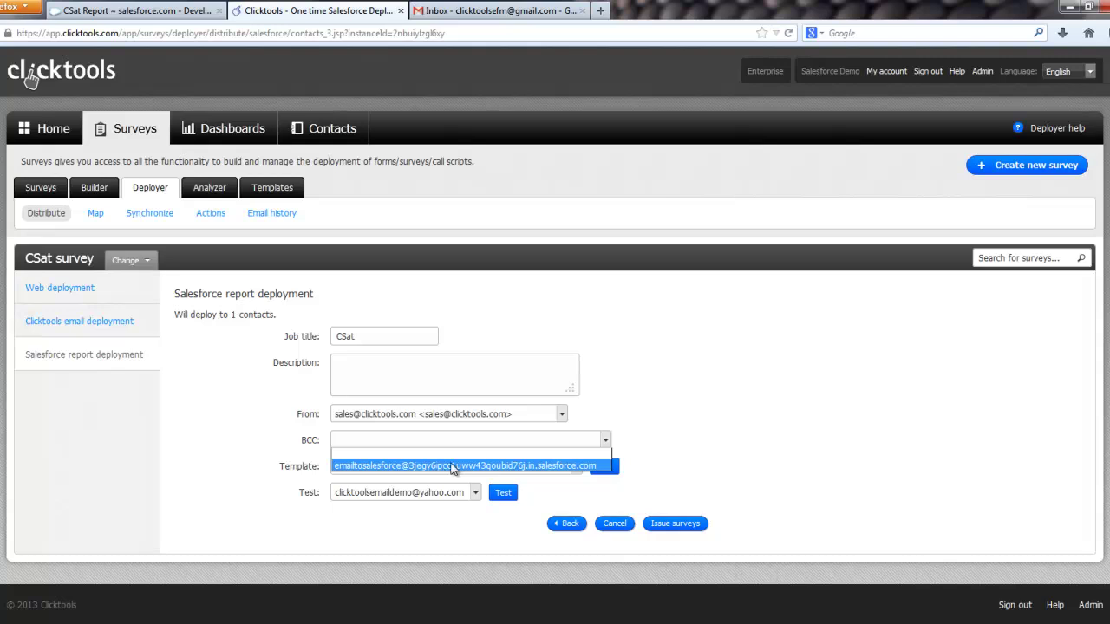
left_click(644, 453)
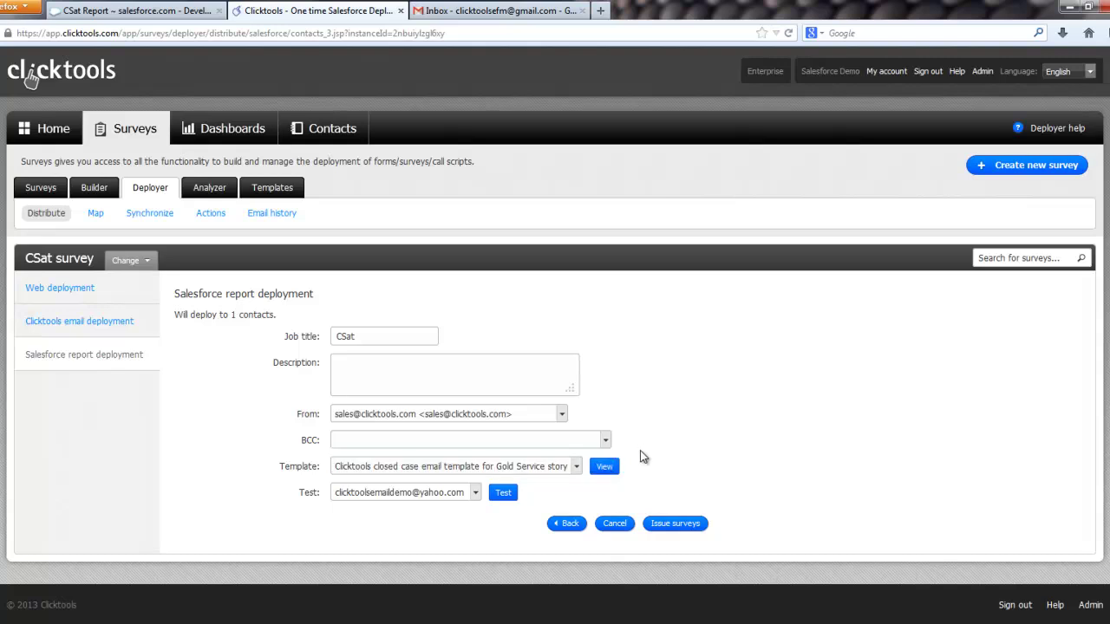
Step: Use the SFDC CSat survey email template, preview it, and issue the survey
left_click(575, 467)
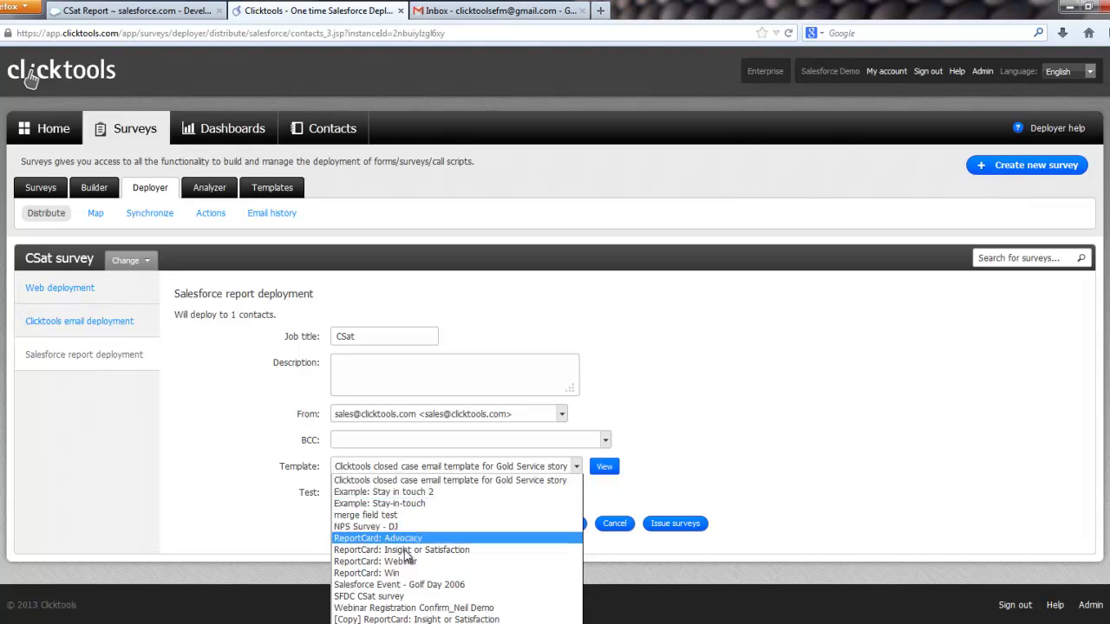
left_click(384, 597)
left_click(604, 466)
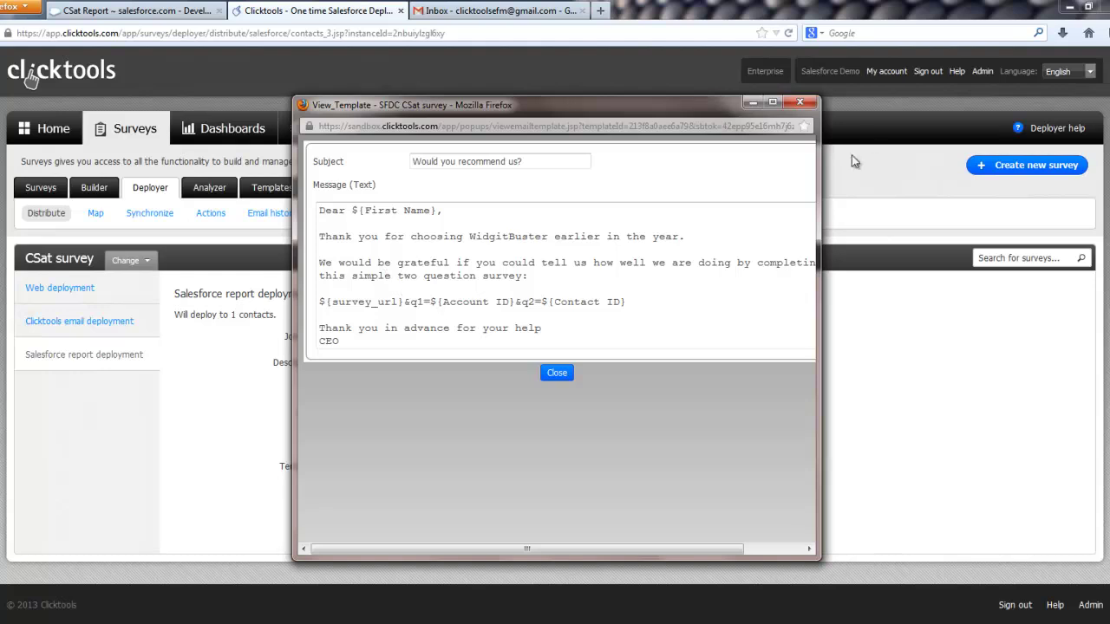
left_click(798, 104)
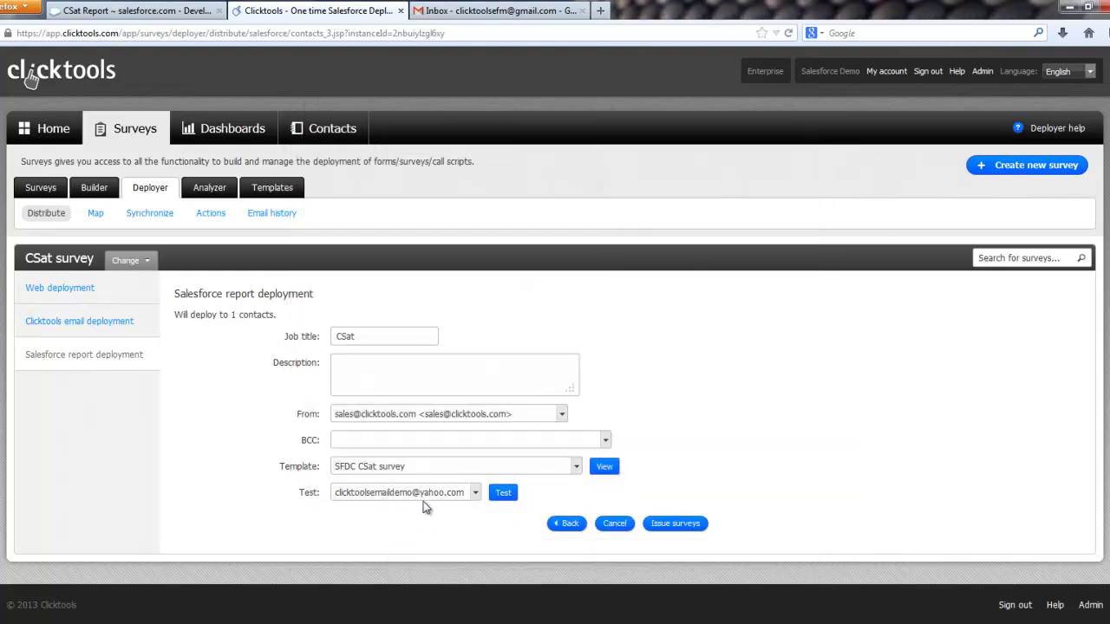
left_click(672, 526)
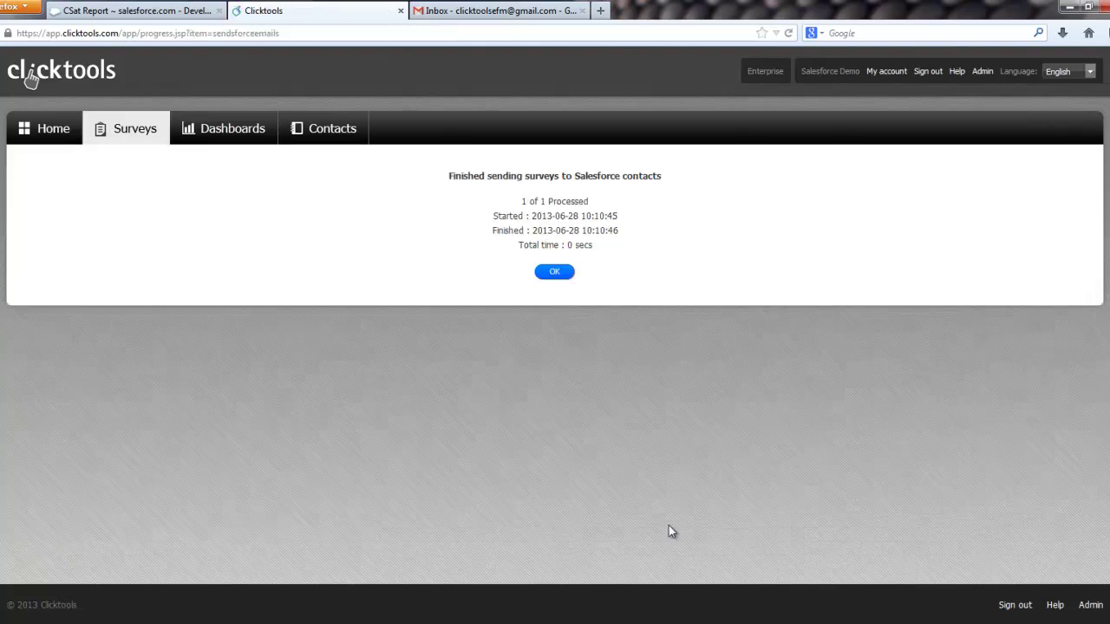
left_click(555, 273)
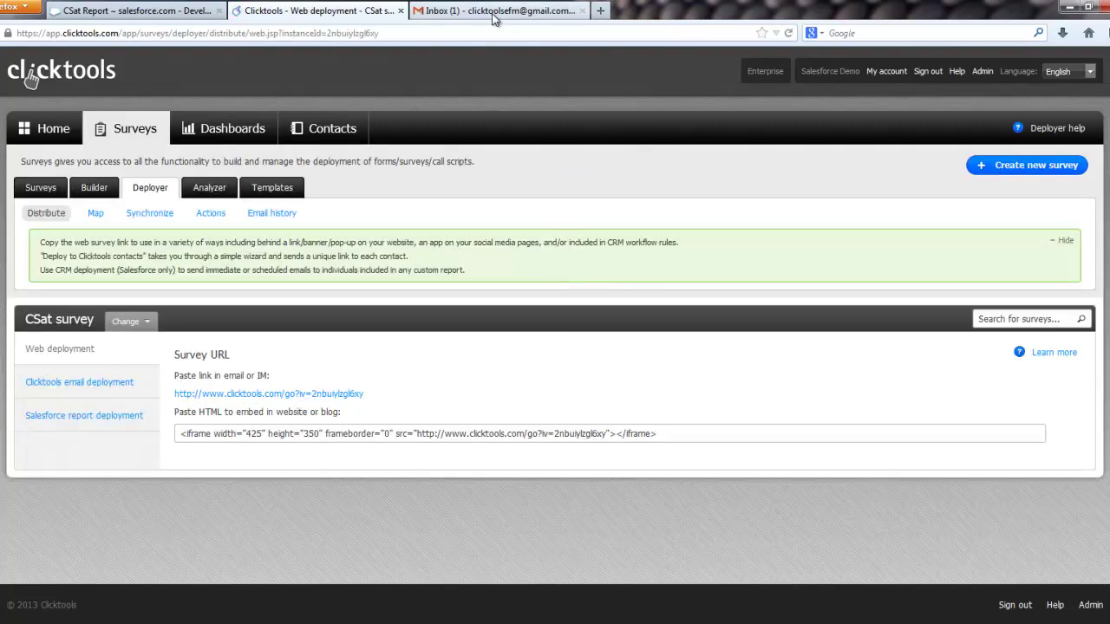
Step: In Gmail, open the 'Would you recommend us?' email's survey link in a new tab
left_click(493, 17)
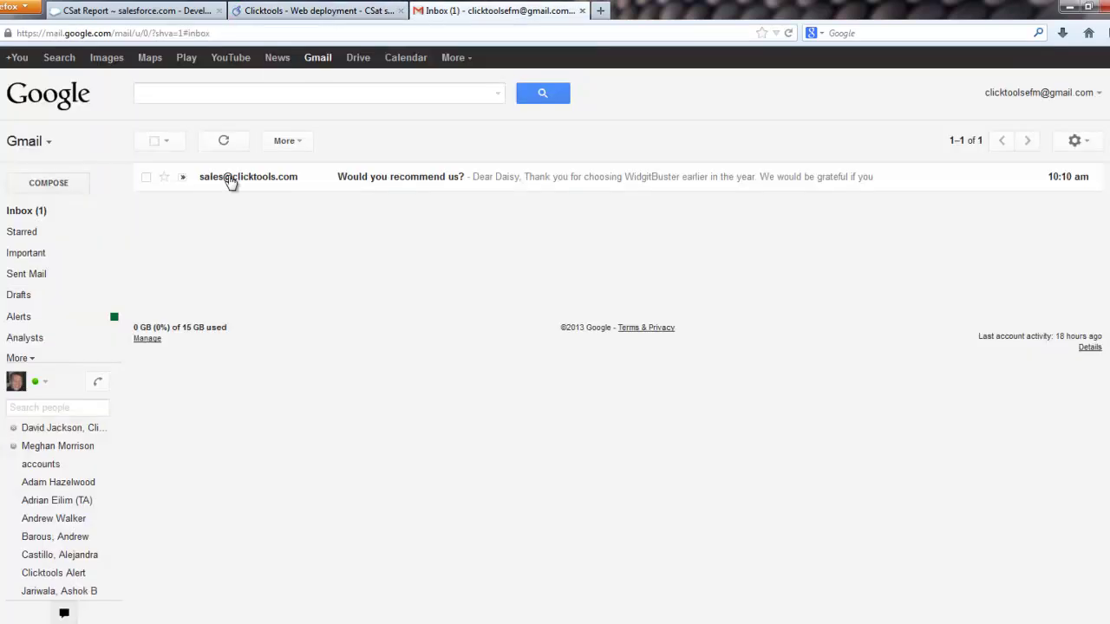
left_click(241, 183)
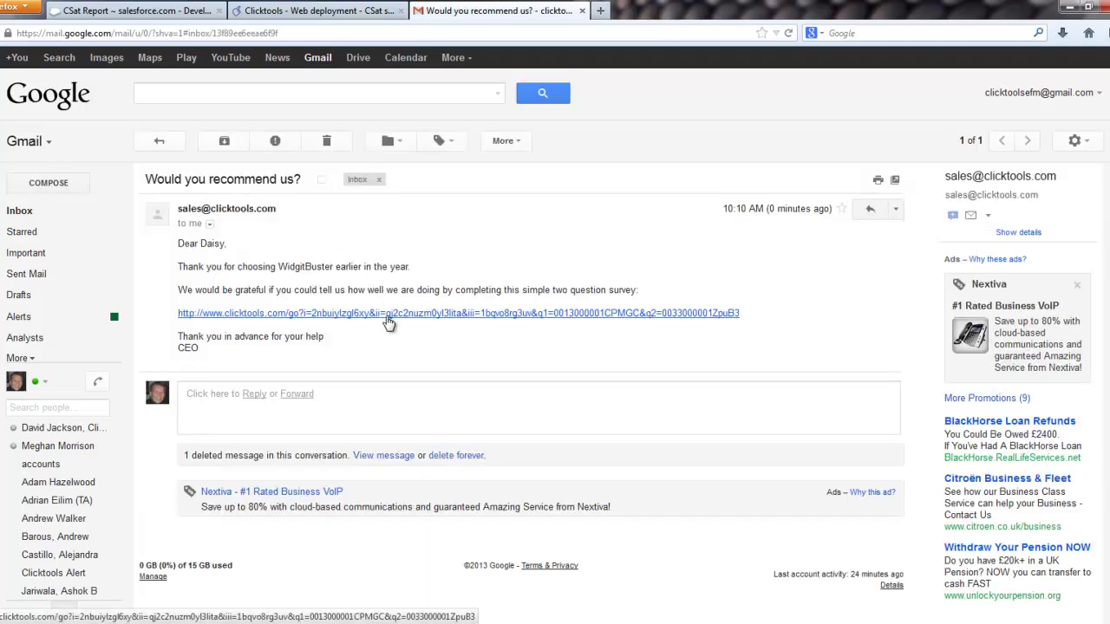
right_click(497, 318)
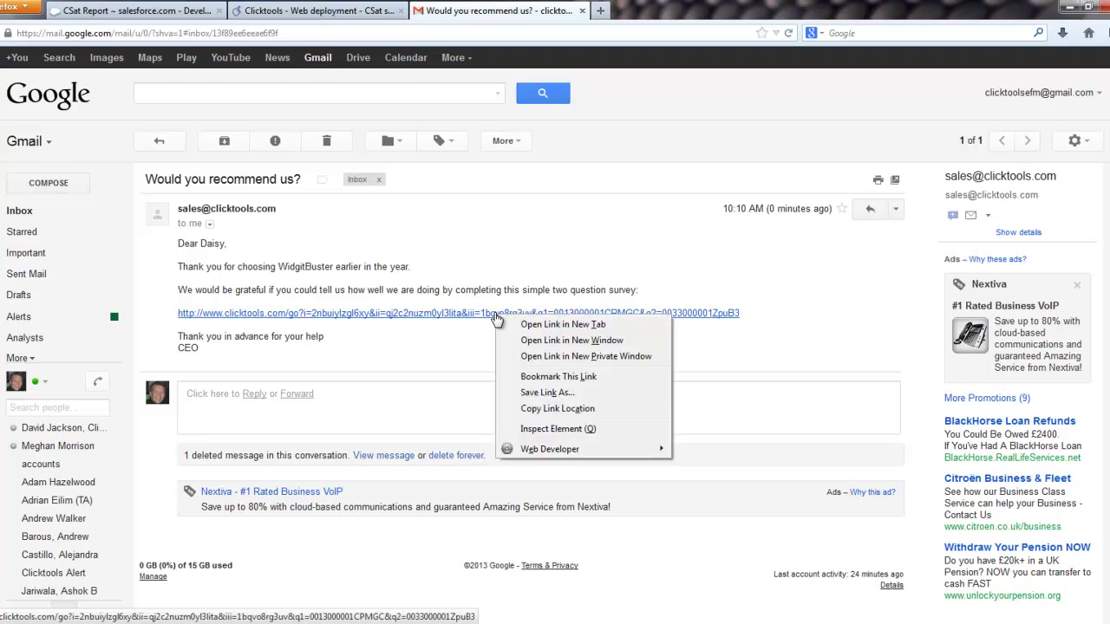
left_click(724, 334)
Step: Score 10 with the comment 'This is an AWESOME web…', then return to the CSat Report
left_click_drag(758, 322, 664, 322)
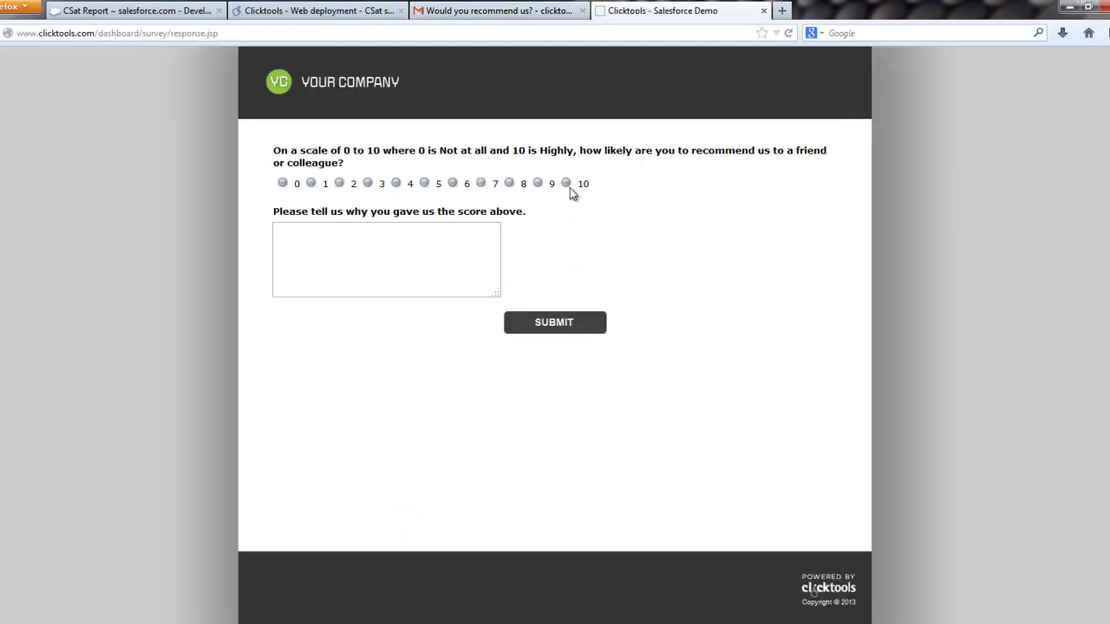
left_click(353, 274)
type("This is an AWESOME")
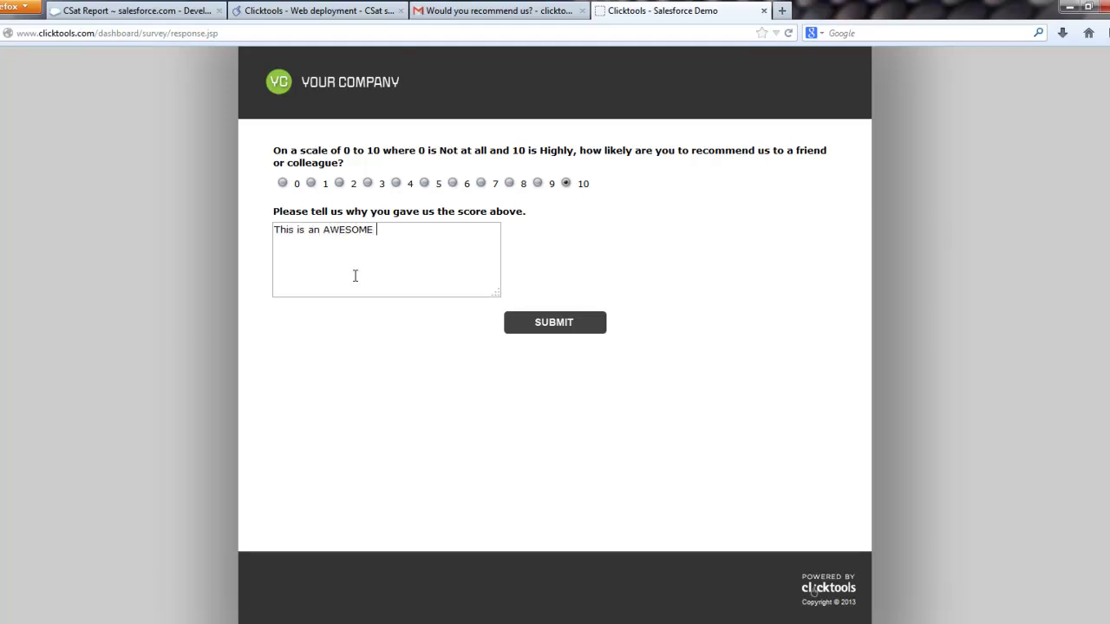
type(" web")
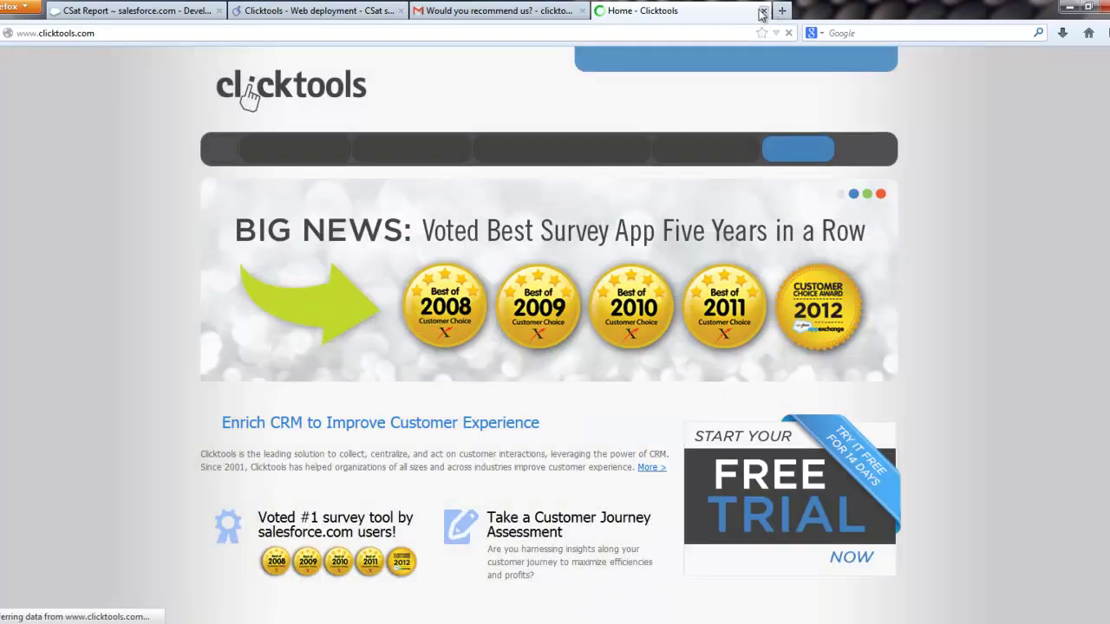
left_click(126, 11)
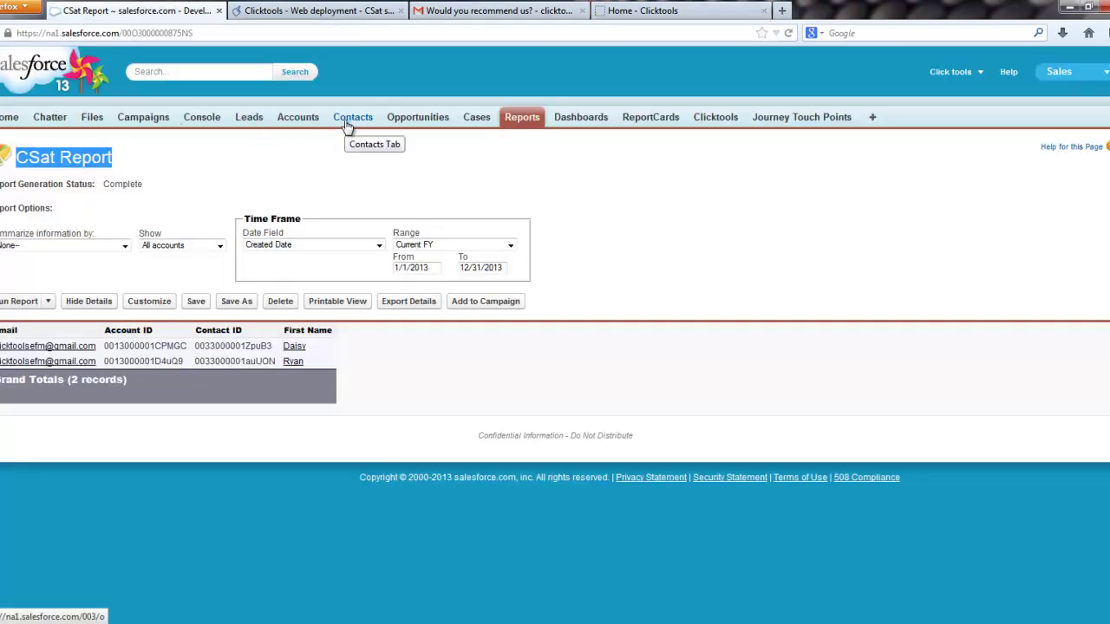
Step: Open the responding contact from the CSat Report, reload it, and check its CSat related list
left_click(294, 347)
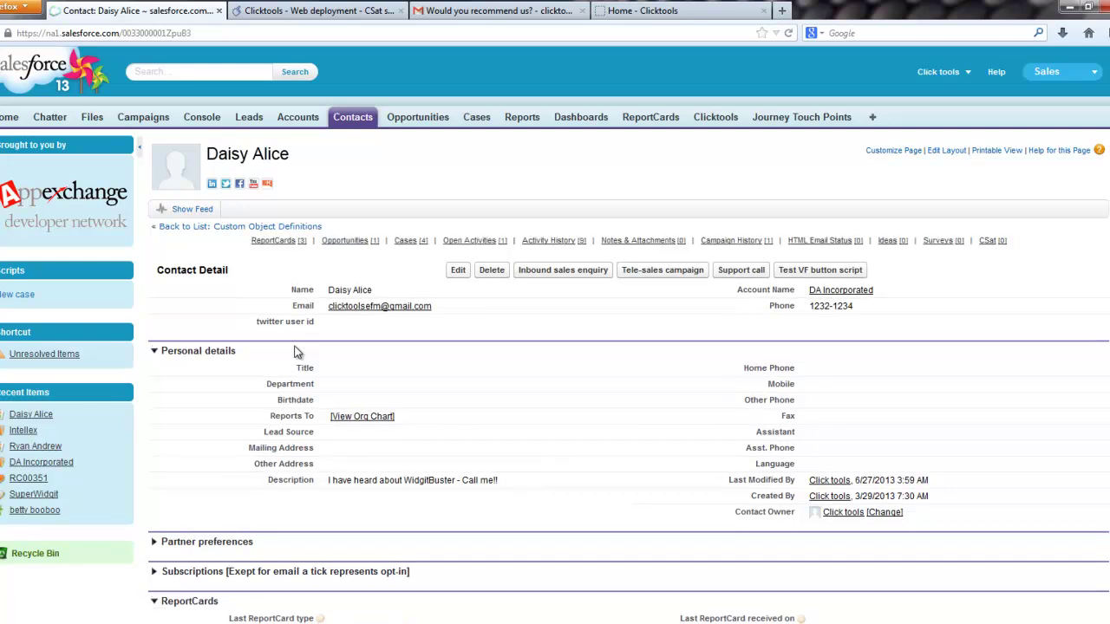
left_click(787, 34)
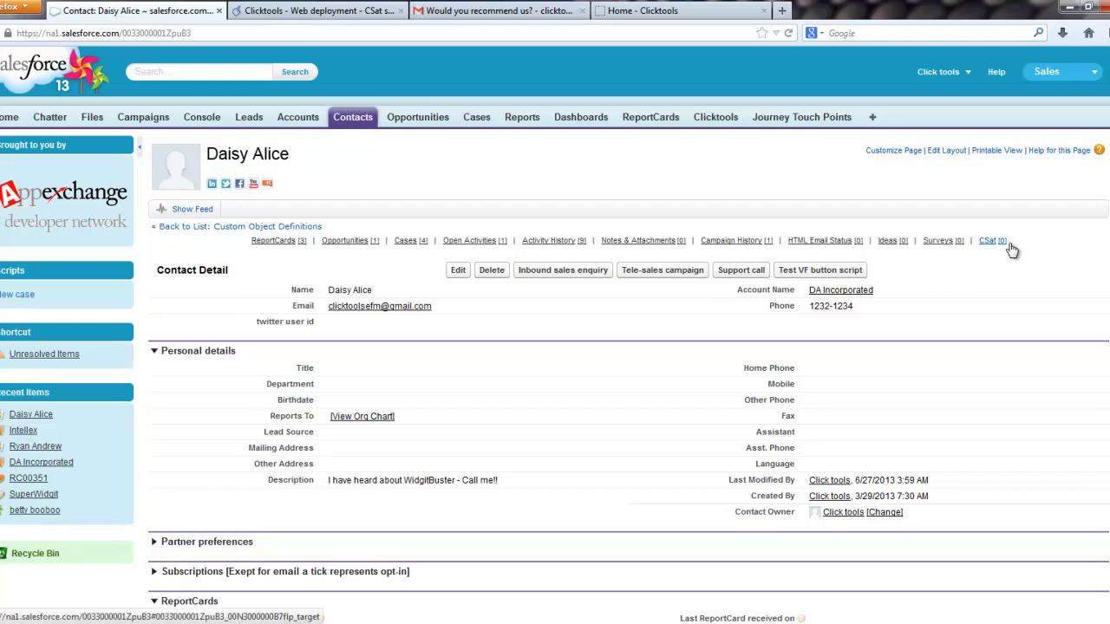
mouse_move(988, 241)
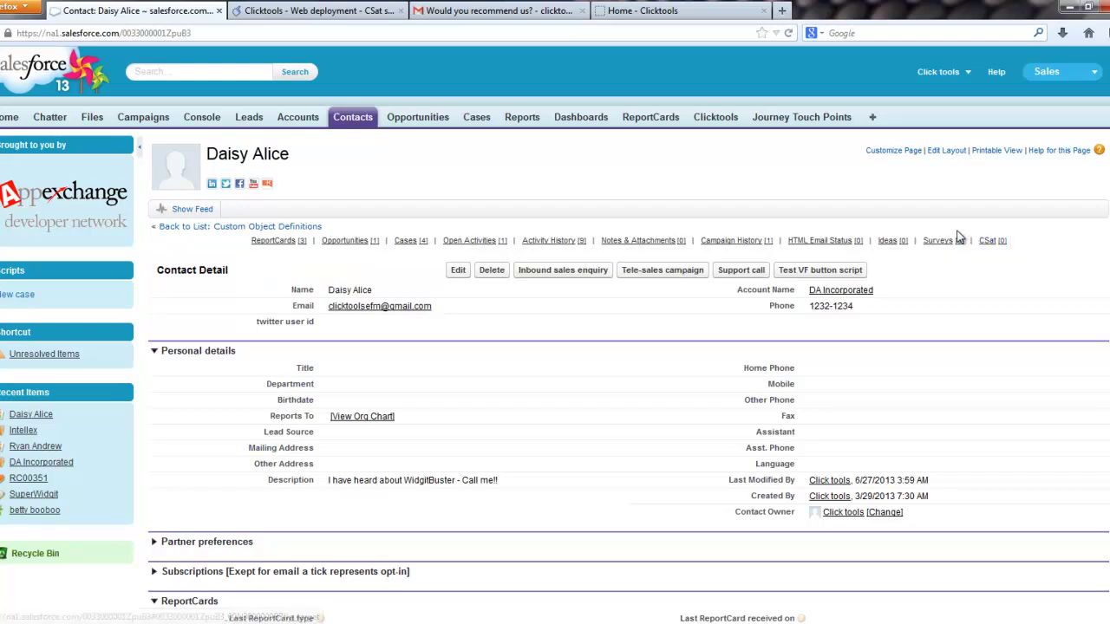
Step: Show the sync failure cause: unsupported sObject type 'Clicktools__Advocacy__c'
left_click(319, 12)
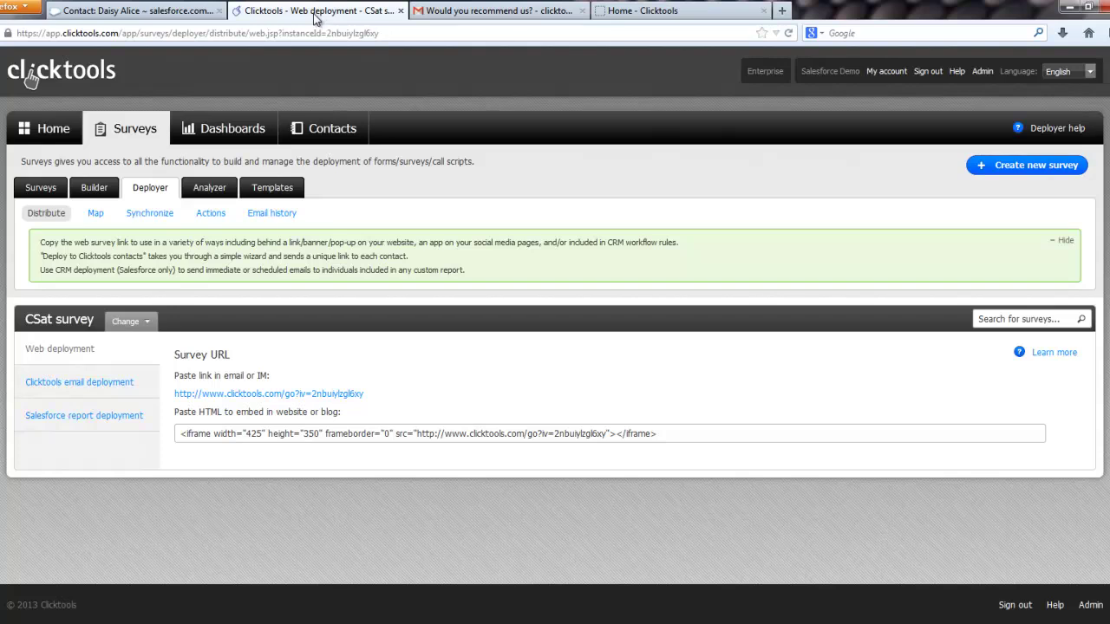
left_click(150, 217)
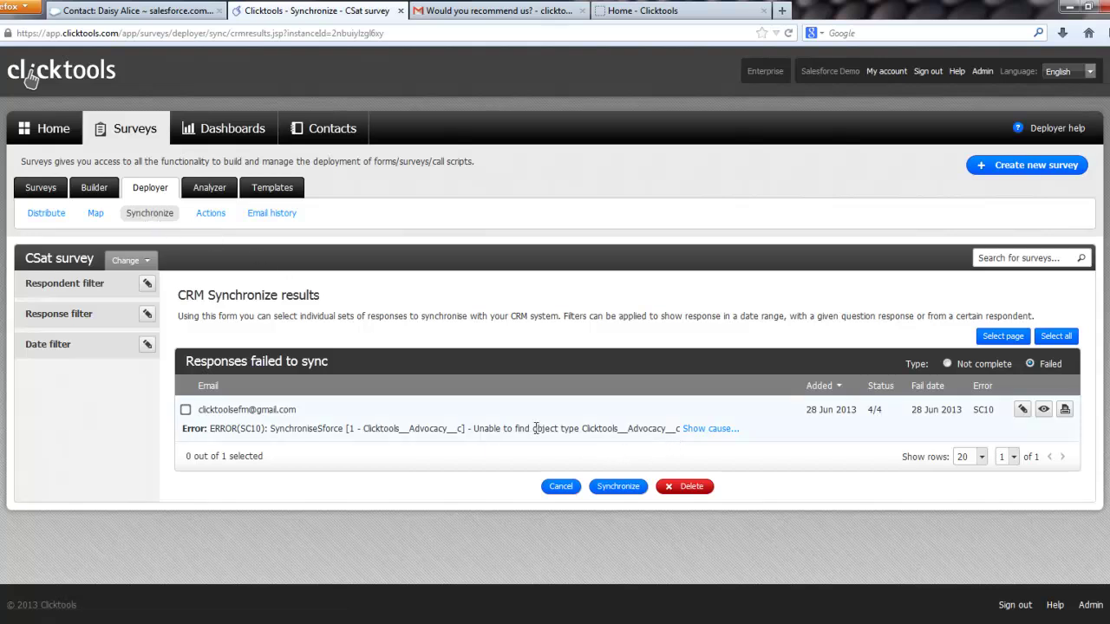
left_click_drag(474, 430, 709, 436)
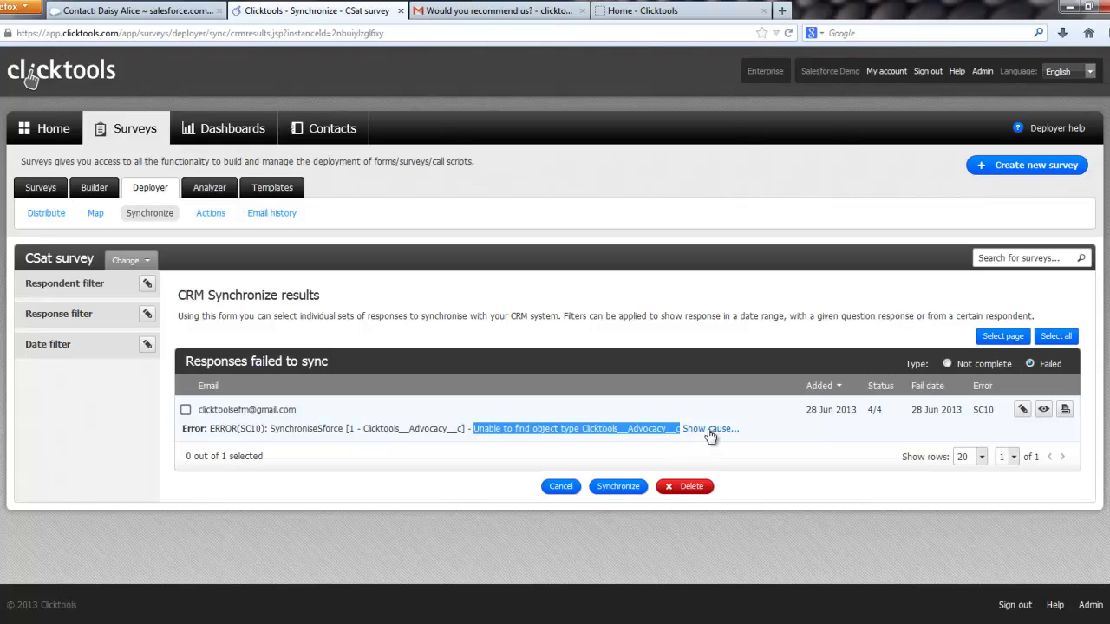
left_click(709, 434)
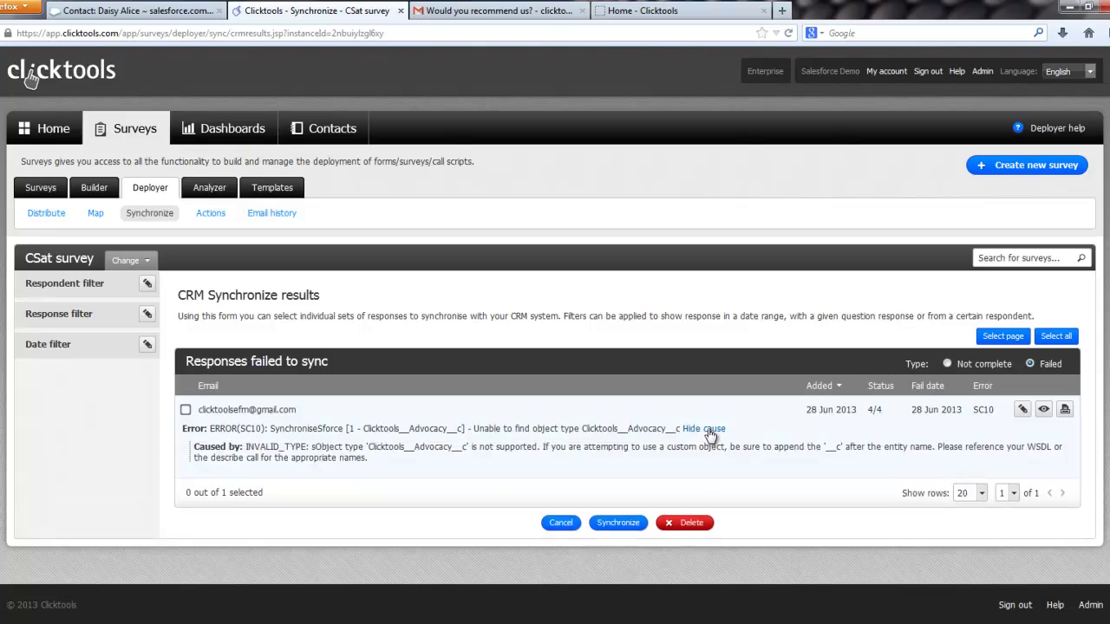
Step: Review the survey's CRM objects in the Map sub-tab and rebuild the Salesforce cache
left_click(96, 214)
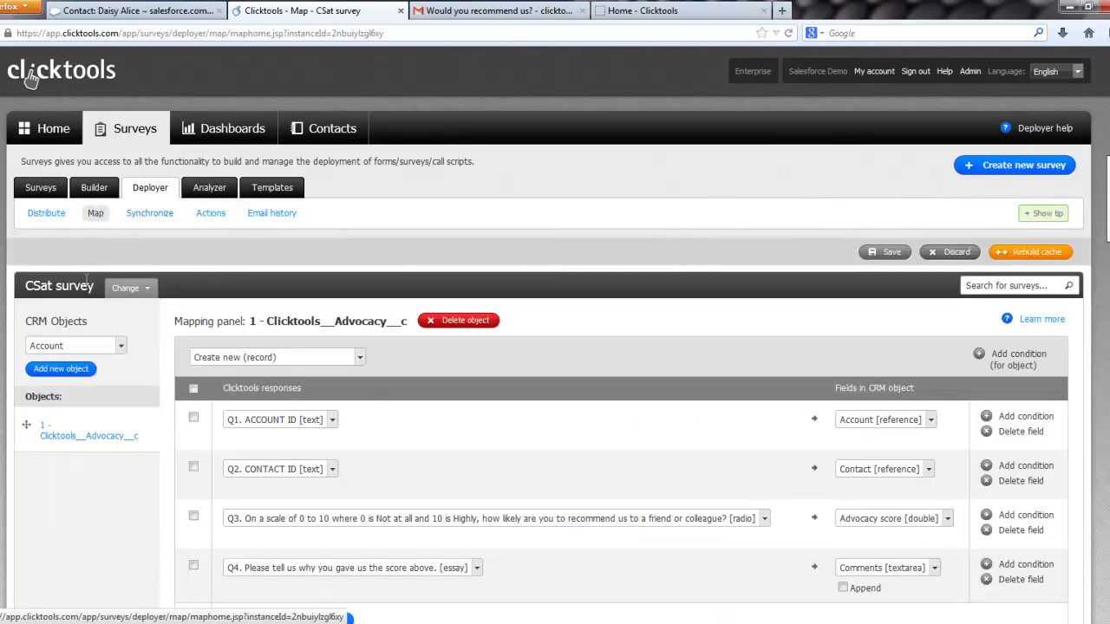
left_click(121, 347)
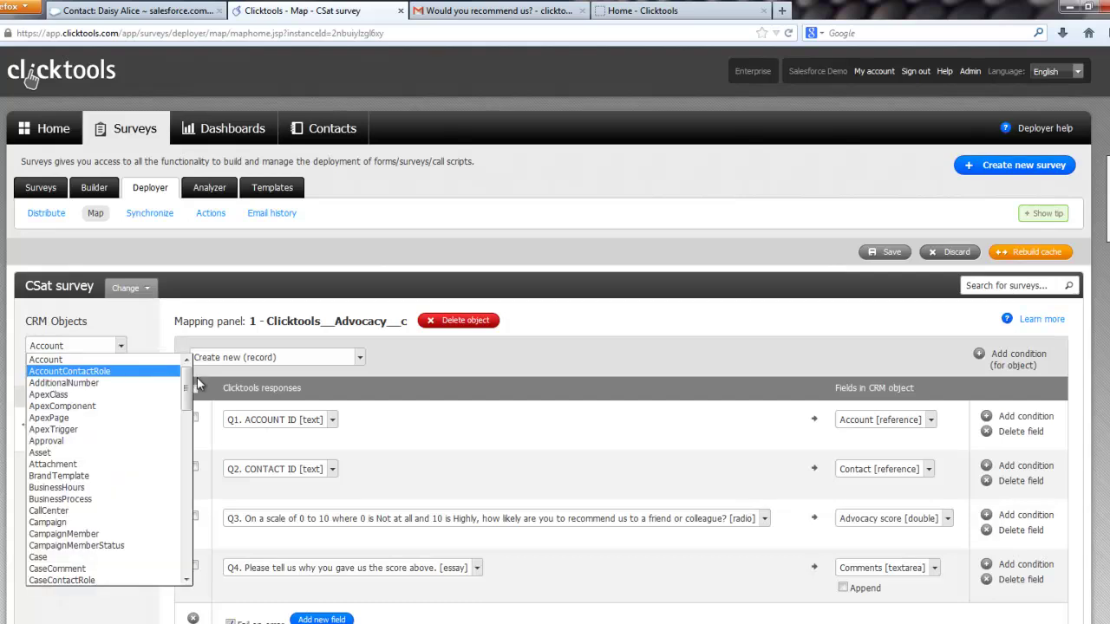
left_click_drag(190, 385, 187, 390)
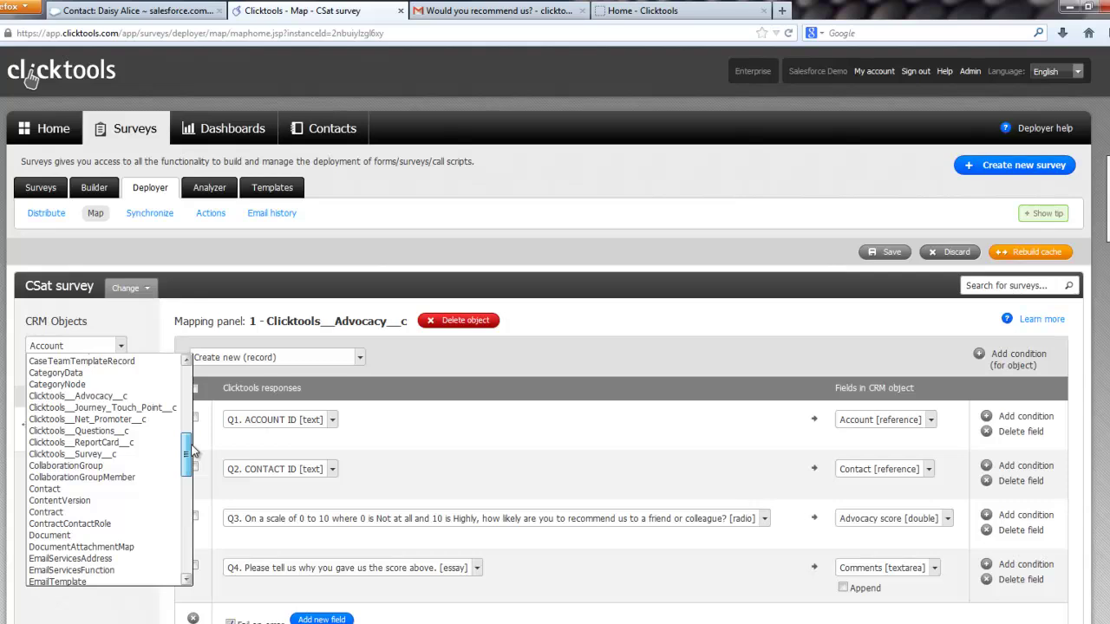
left_click(145, 337)
scroll(145, 337, "down", 2)
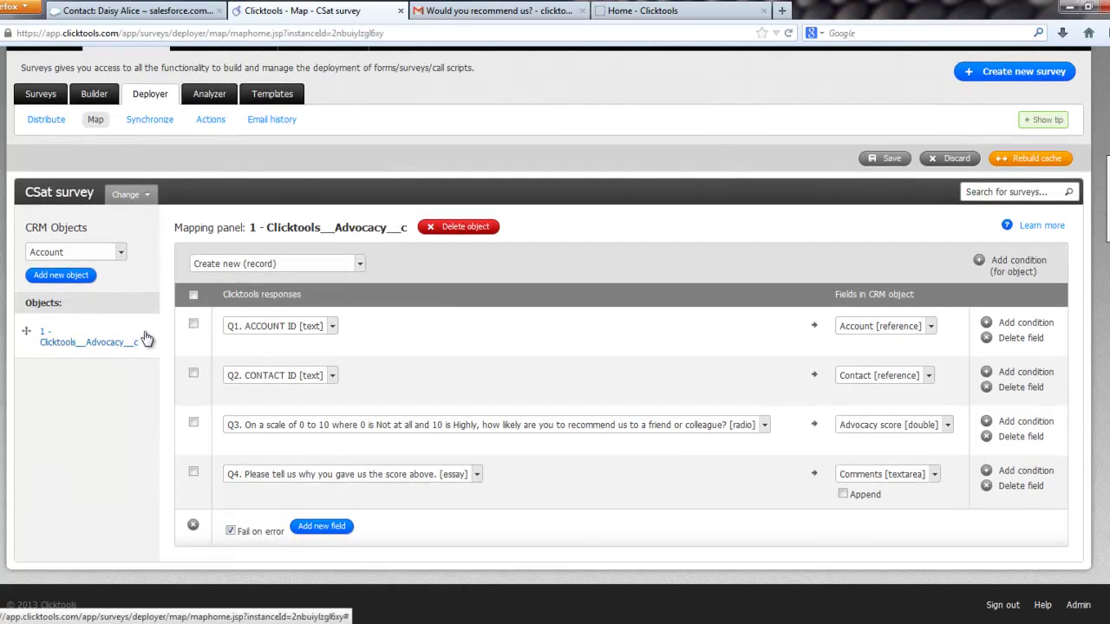
left_click(1030, 158)
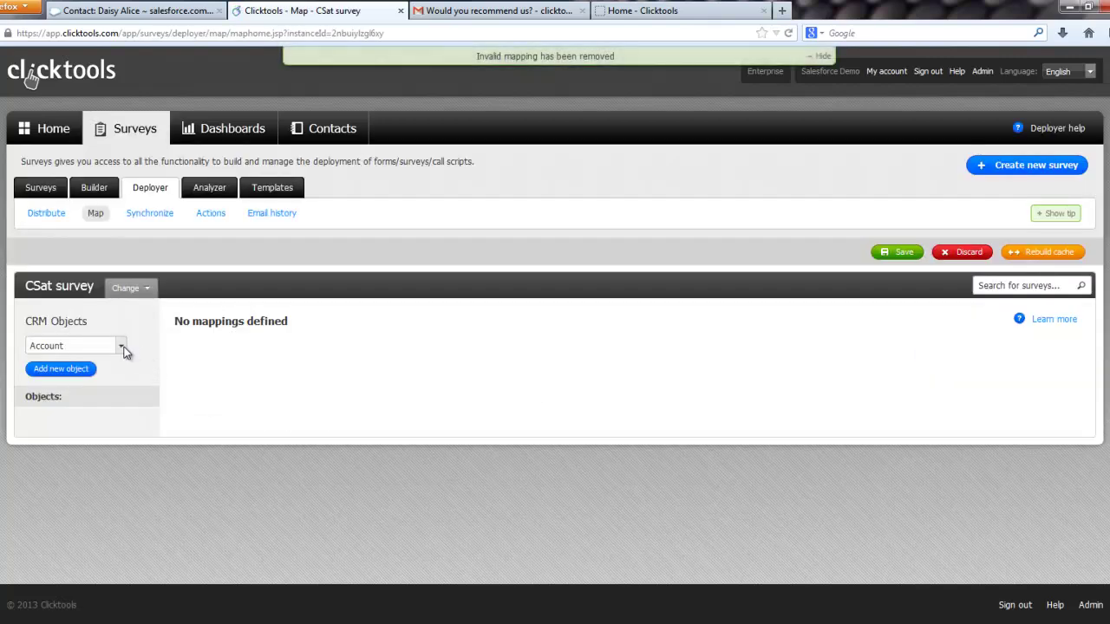
Step: Select Clicktools__CSat__c as the CRM object to map
left_click(123, 346)
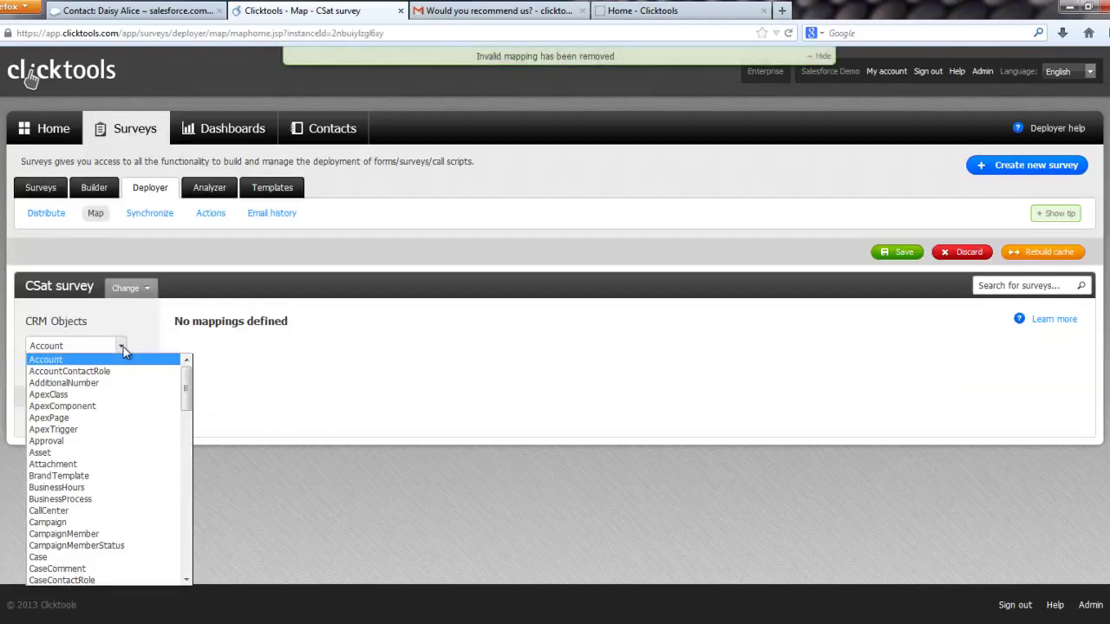
scroll(191, 409, "down", 1)
left_click_drag(191, 409, 191, 458)
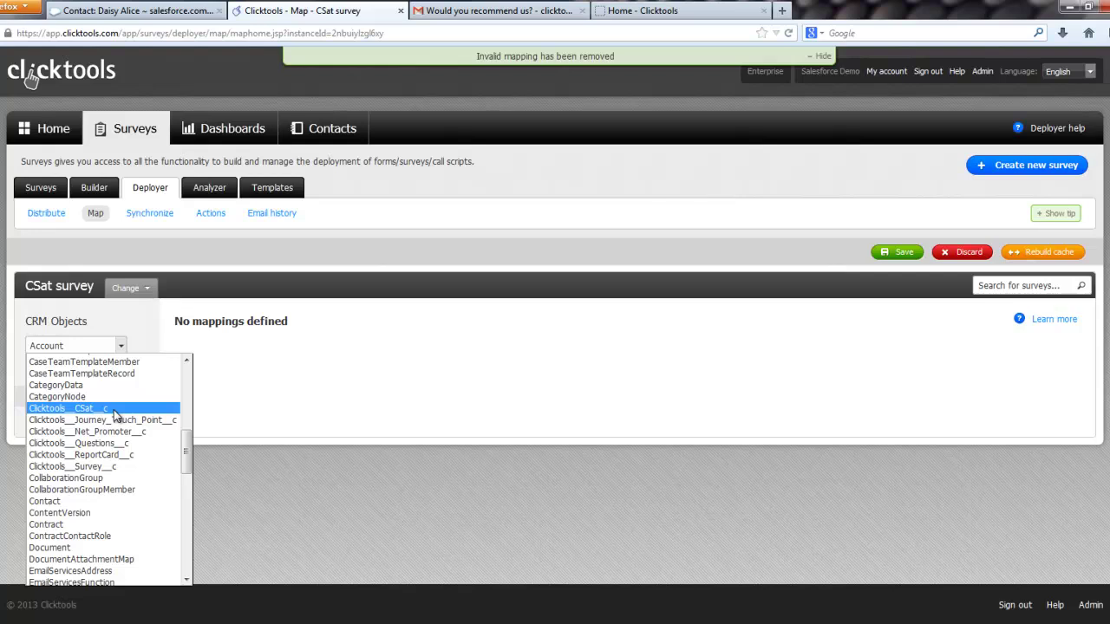
left_click(113, 409)
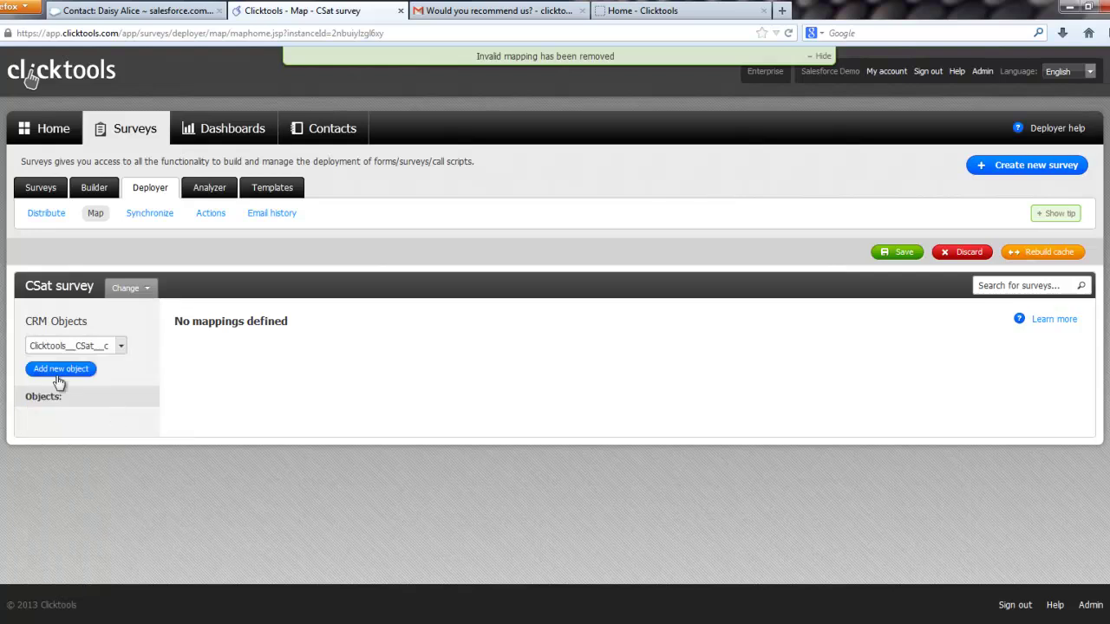
Step: Add the Clicktools__CSat__c object and map Q1. ACCOUNT ID to Account
left_click(52, 369)
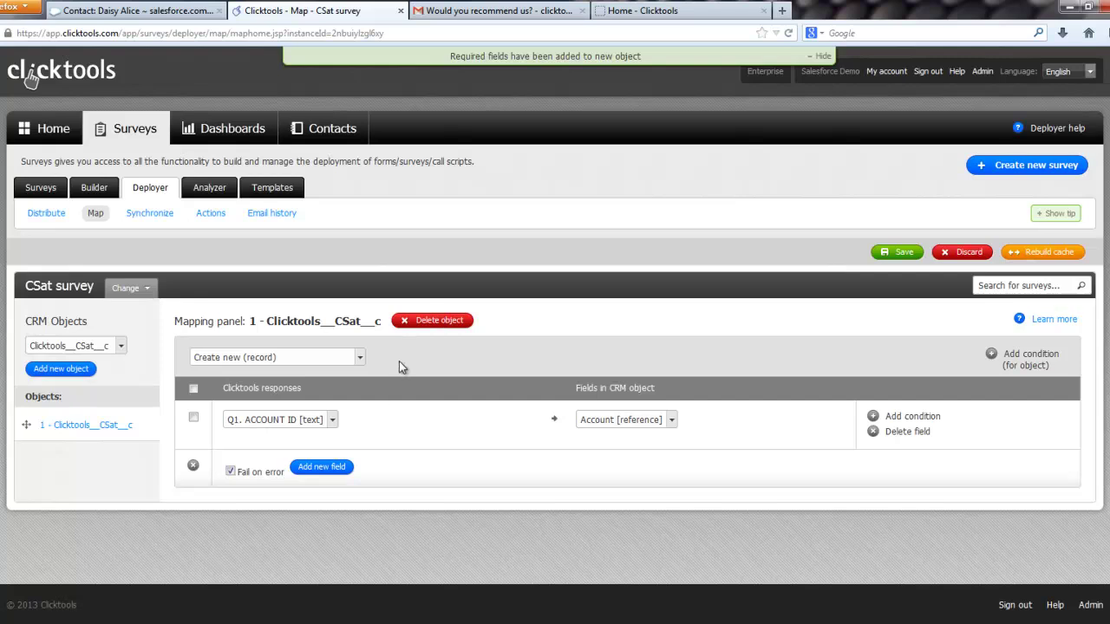
left_click(122, 346)
left_click(130, 348)
left_click(672, 420)
left_click(672, 420)
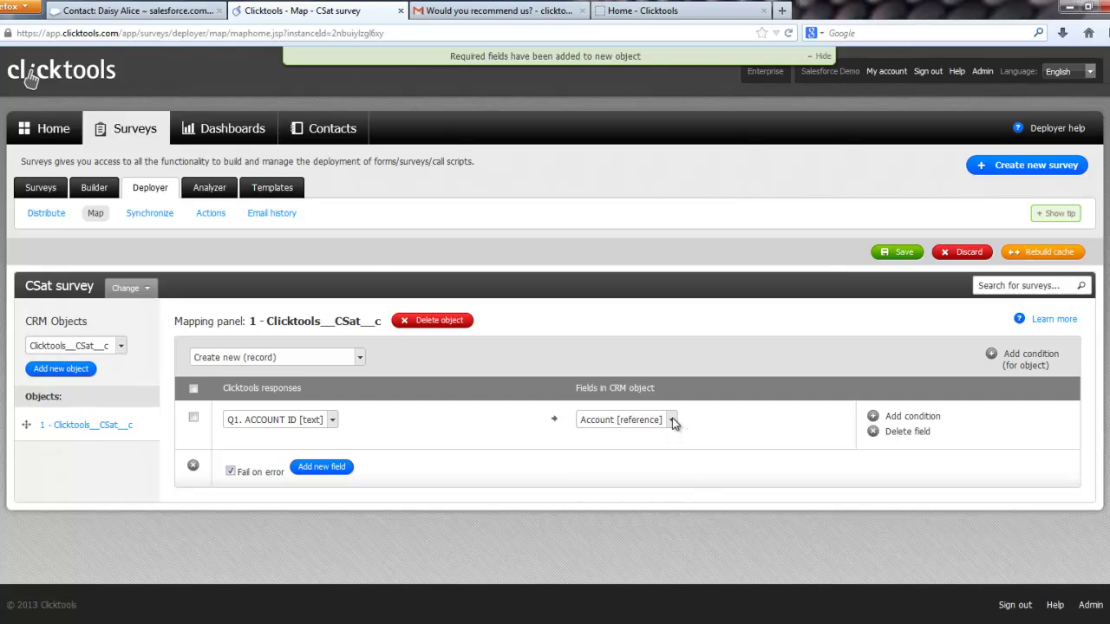
left_click(312, 469)
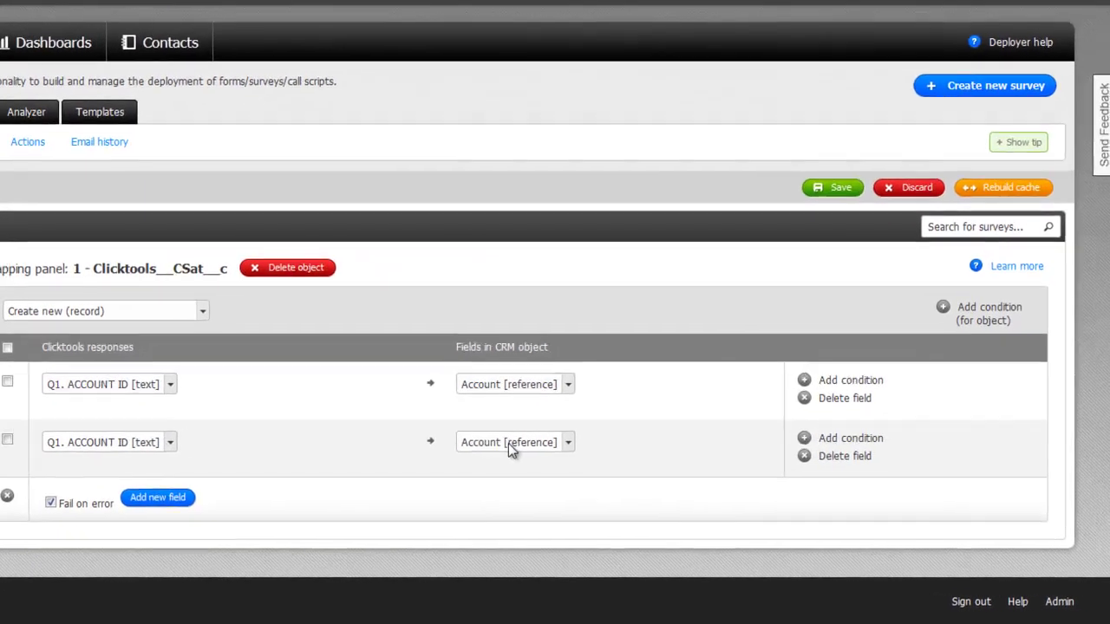
Step: Map Q2. CONTACT ID to Contact and the Q3 recommendation score to Advocacy score
left_click(633, 469)
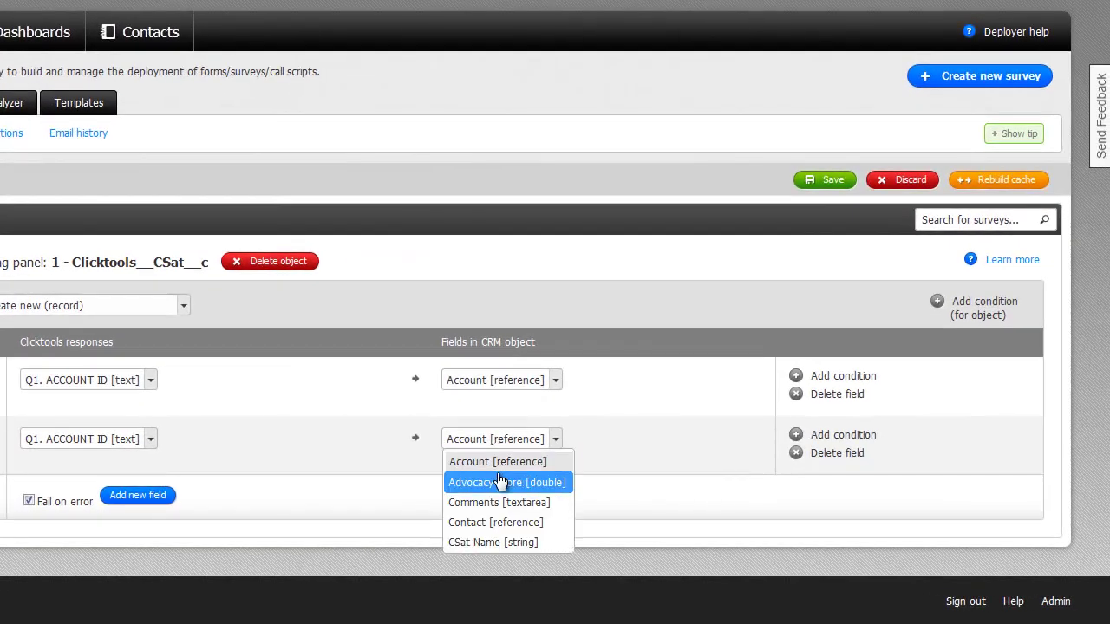
left_click(501, 522)
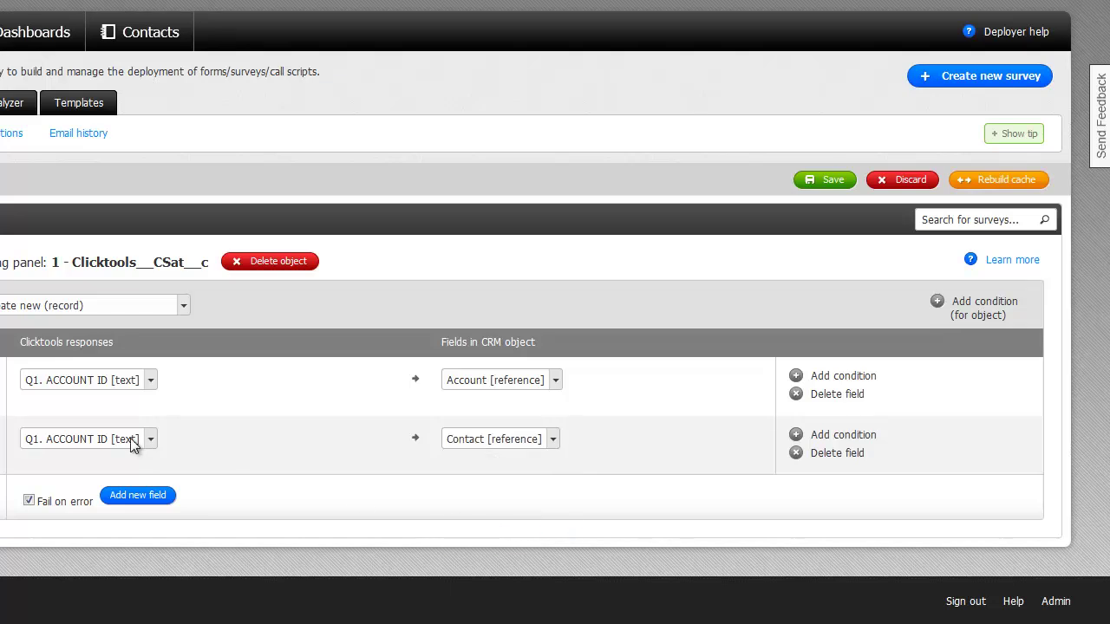
left_click(78, 442)
left_click(61, 280)
left_click(134, 498)
left_click(468, 501)
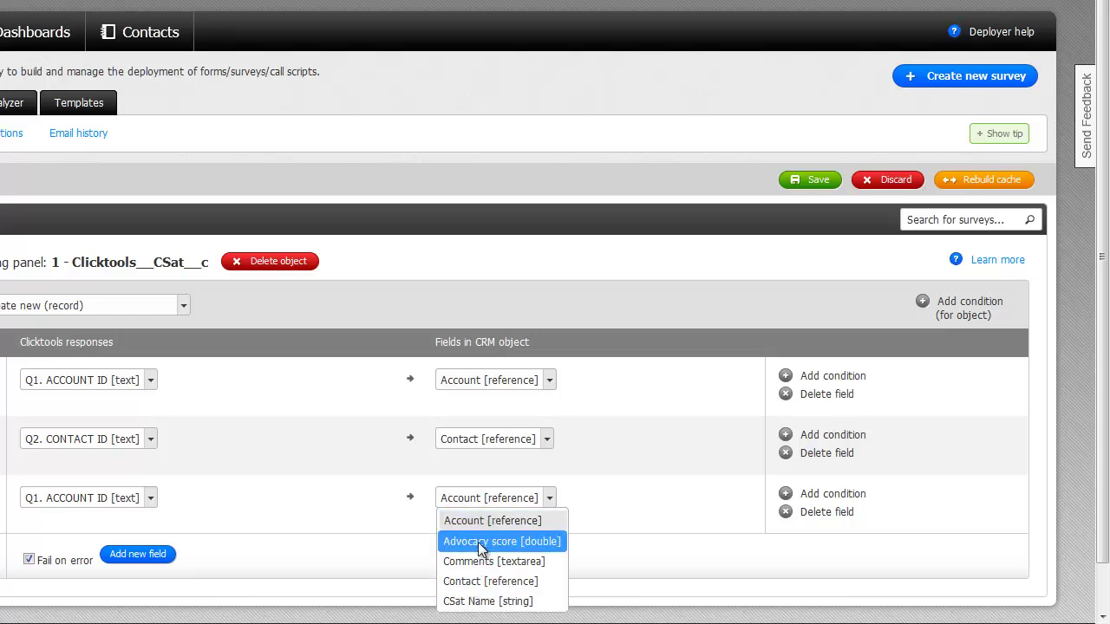
left_click(485, 542)
left_click(121, 501)
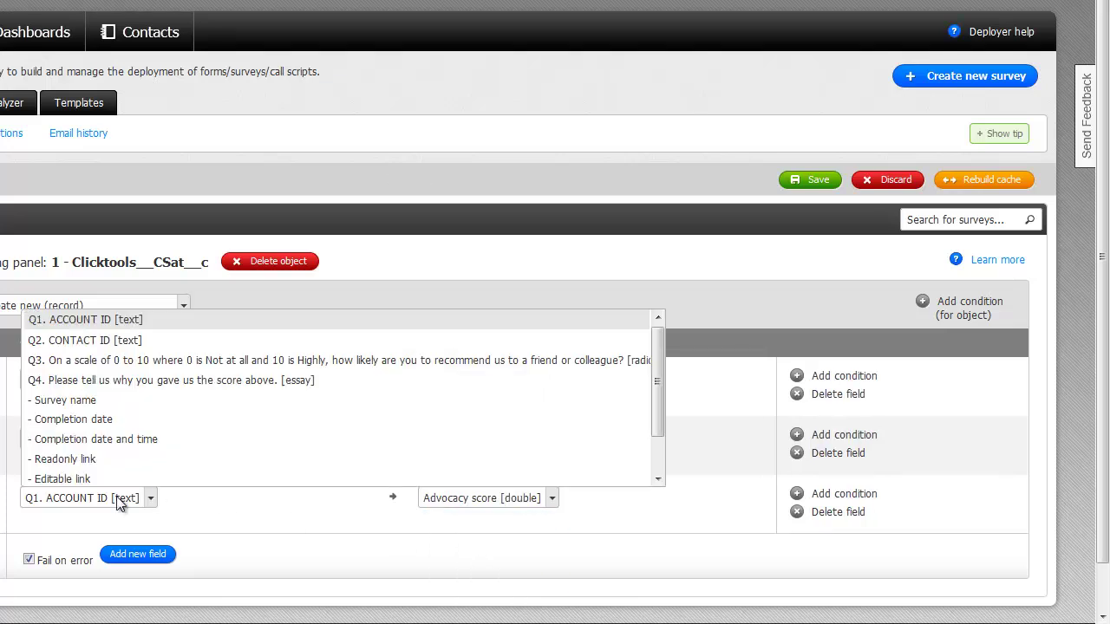
left_click(124, 361)
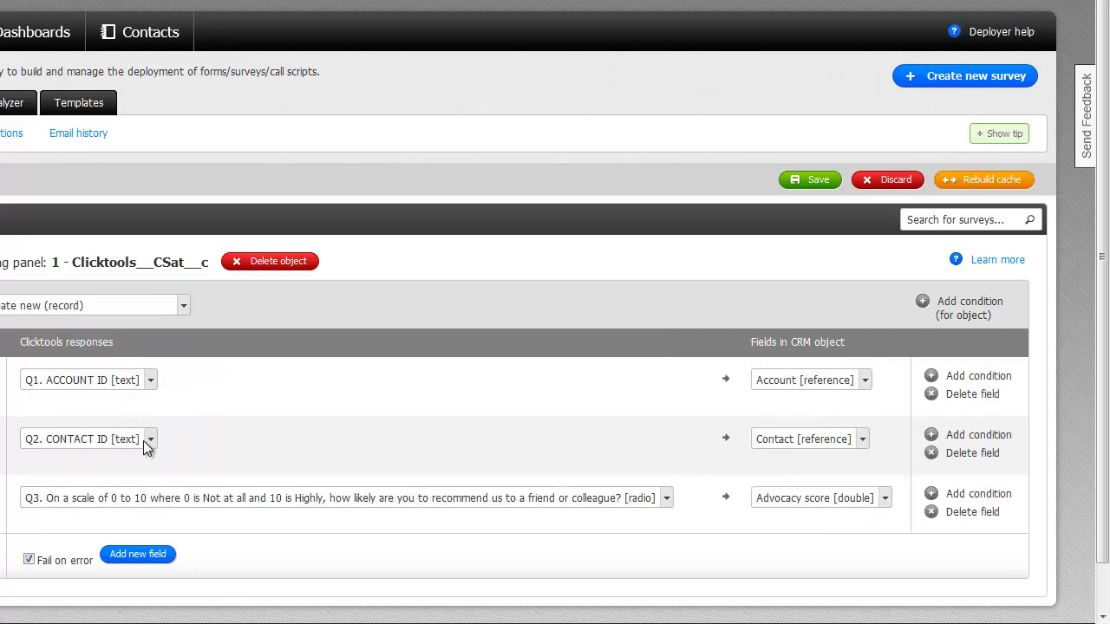
Step: Map the Q4 reason-for-score question to Comments and save the mapping
left_click(136, 556)
left_click(796, 557)
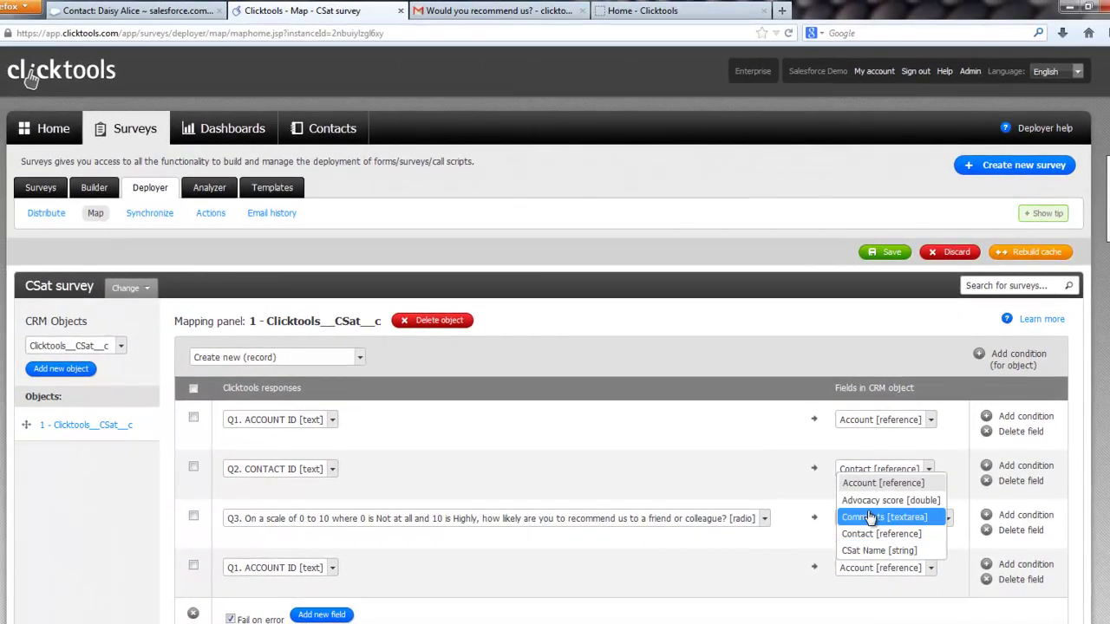
left_click(784, 496)
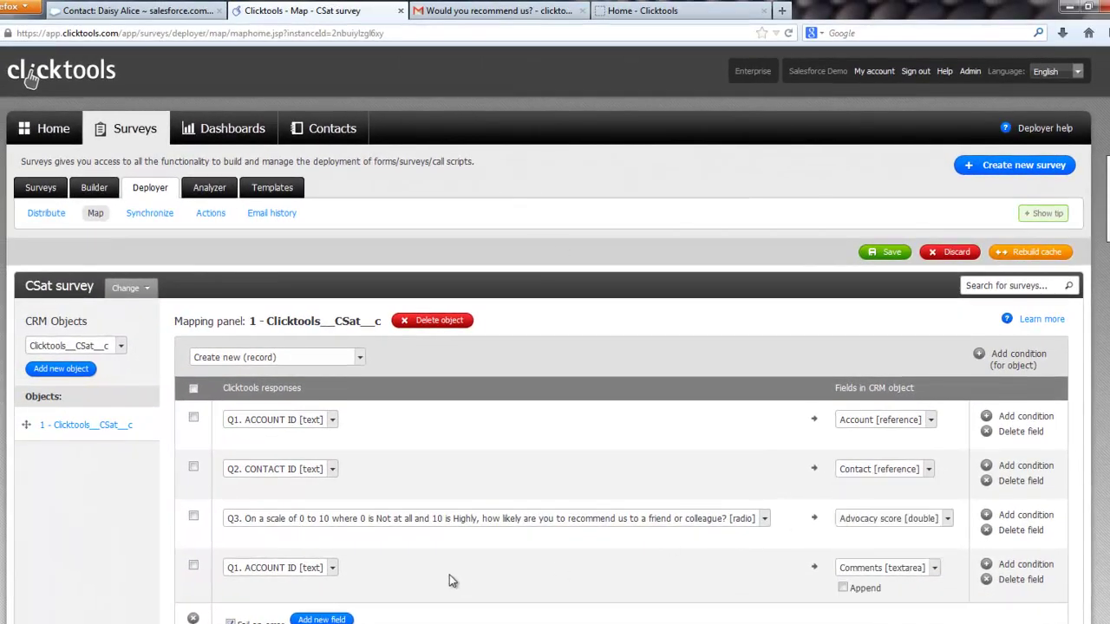
scroll(450, 575, "down", 2)
left_click(320, 476)
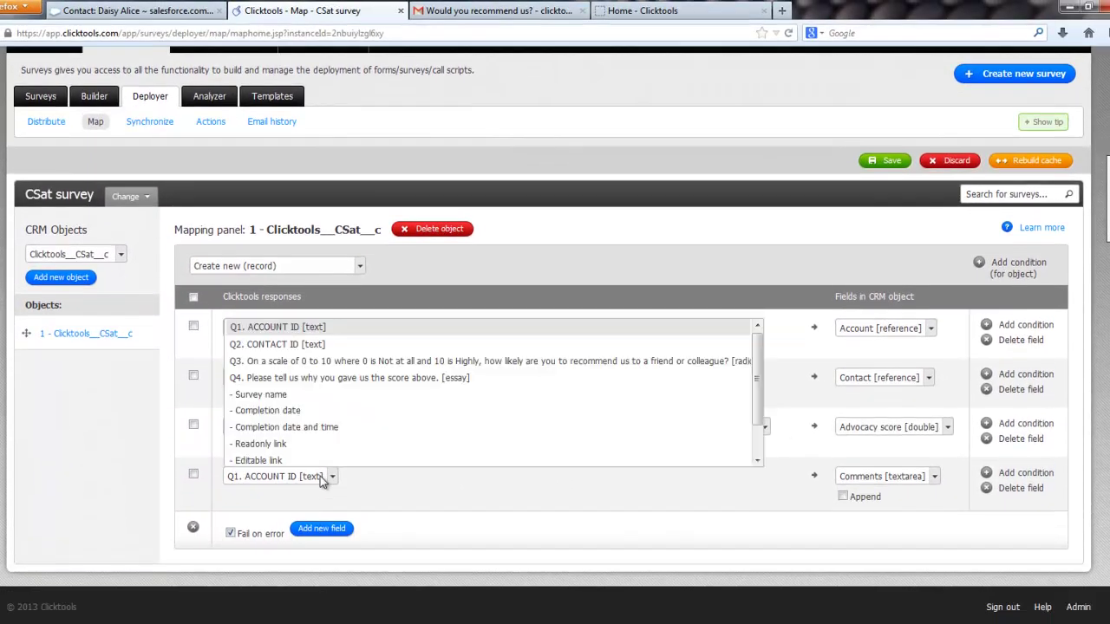
left_click(326, 382)
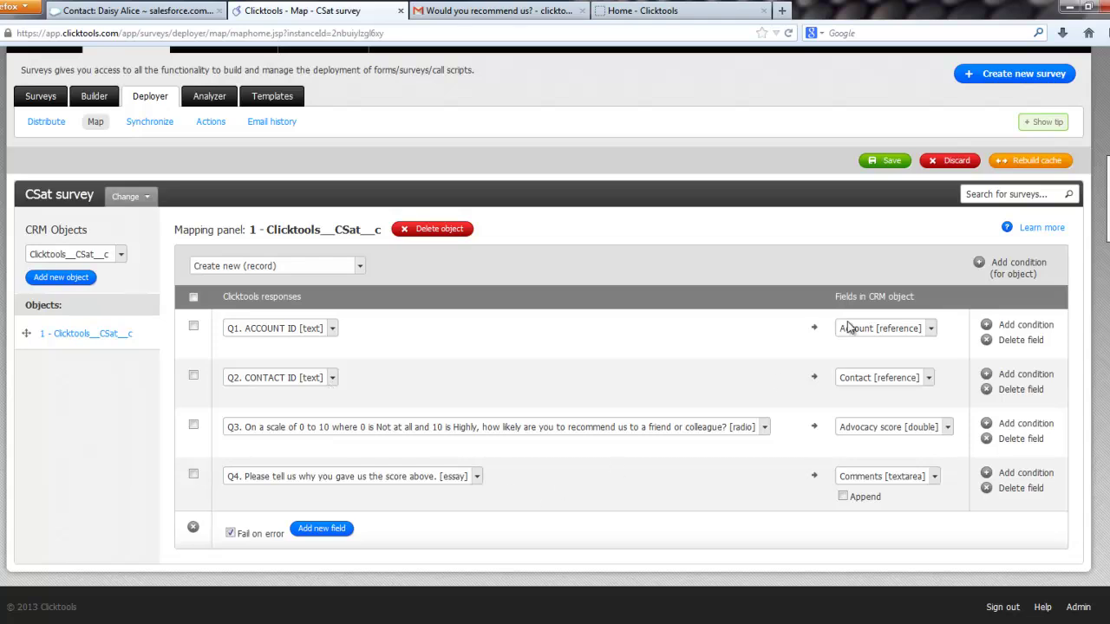
left_click(887, 161)
left_click(534, 285)
Step: Resync the failed survey response to Salesforce (1 of 1 processed), then return to the contact
left_click(145, 128)
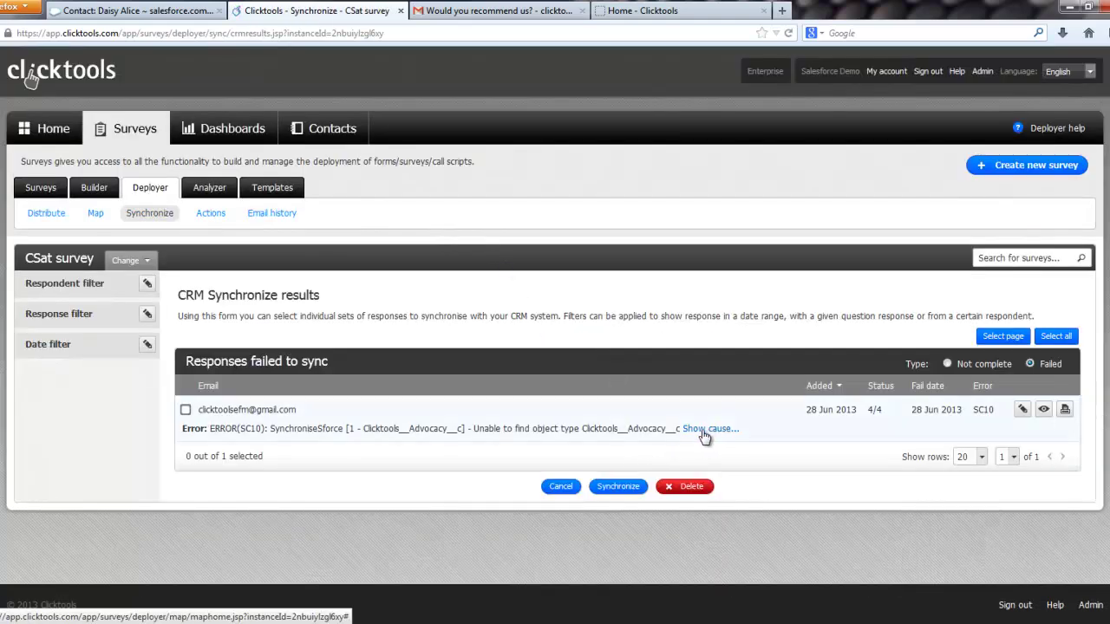
left_click(705, 431)
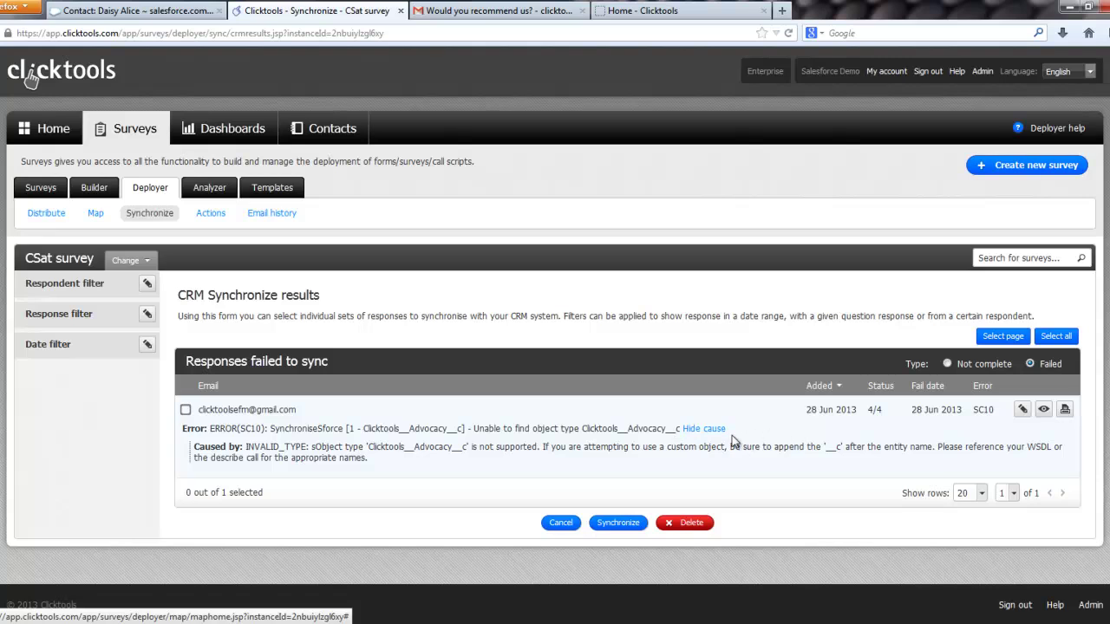
left_click_drag(584, 429, 682, 428)
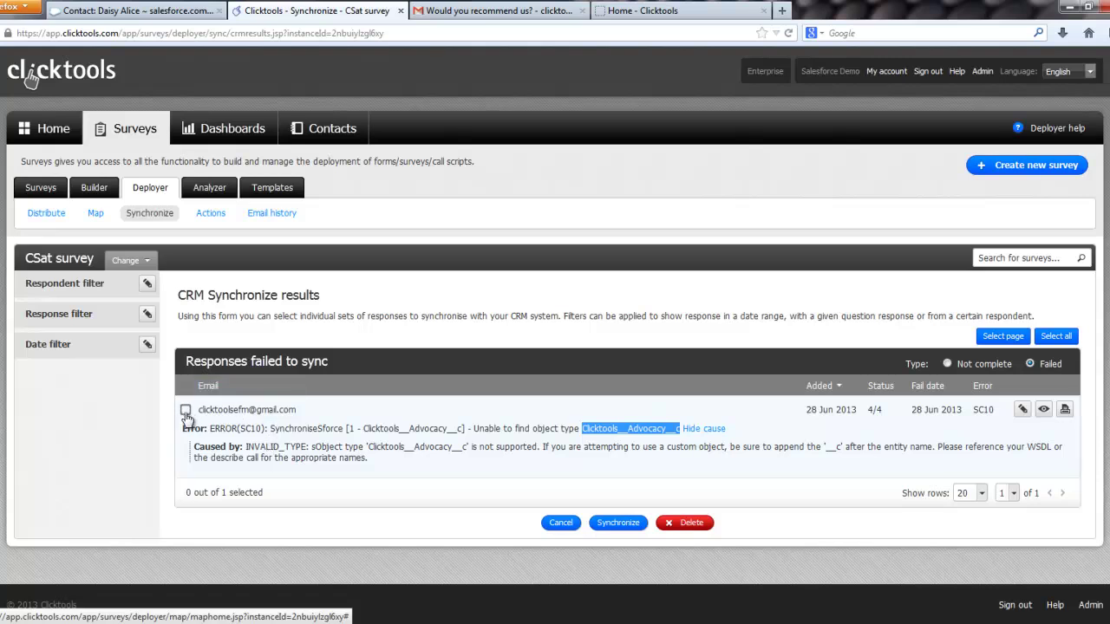
left_click(186, 410)
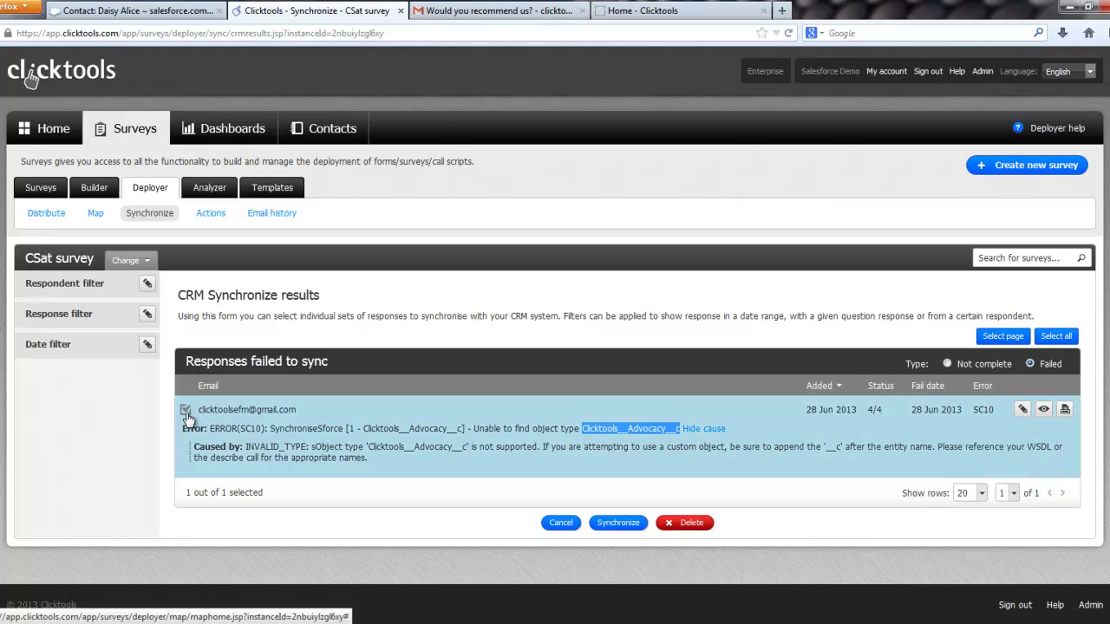
left_click(621, 524)
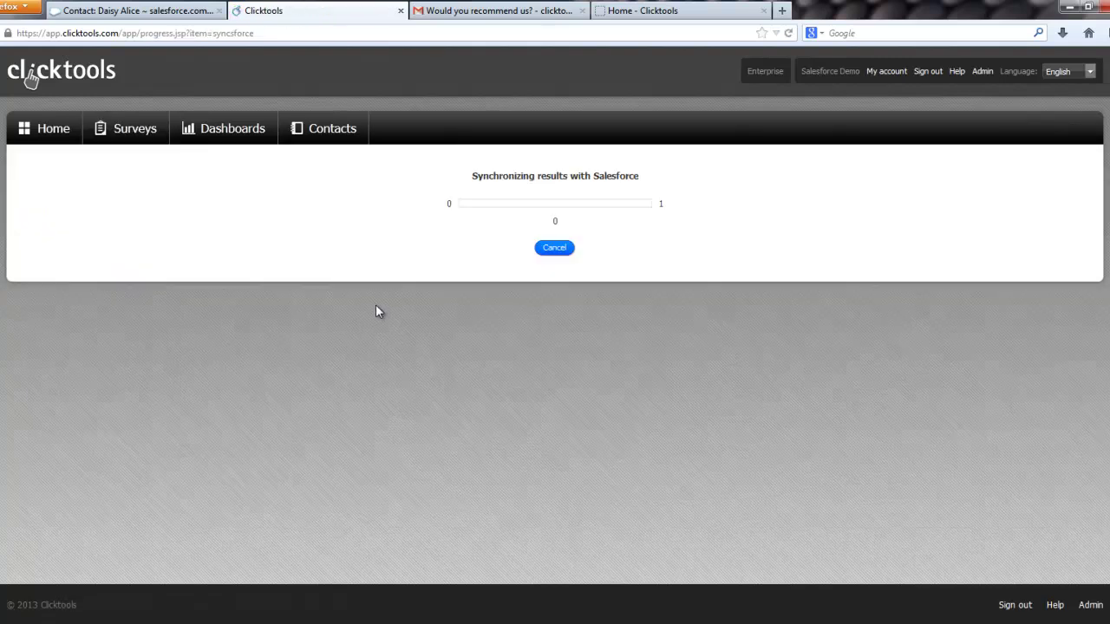
left_click(544, 277)
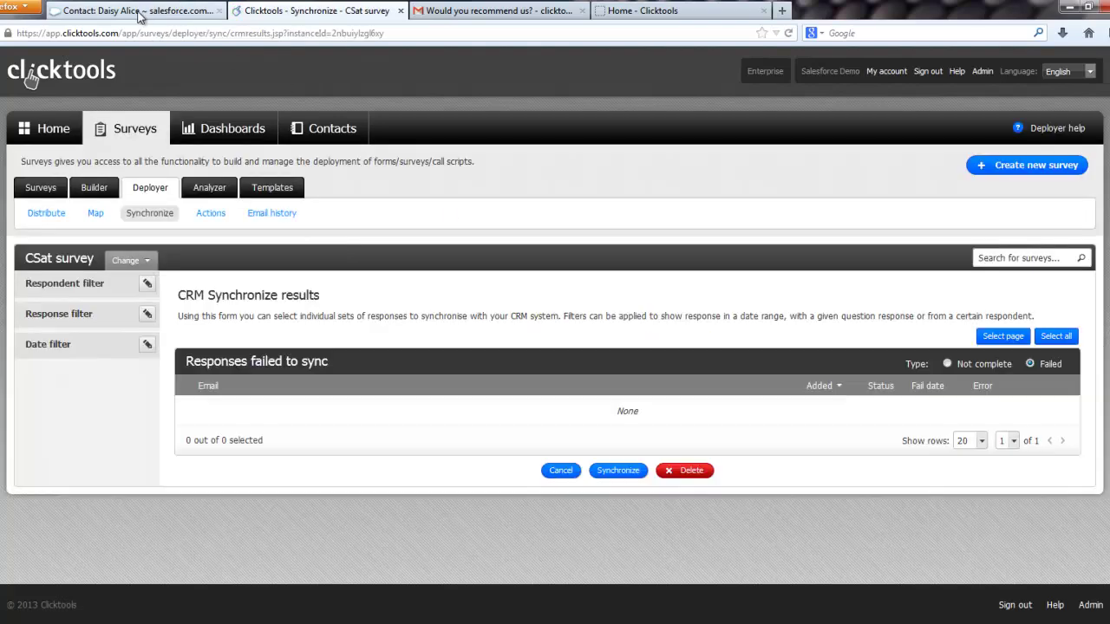
left_click(139, 12)
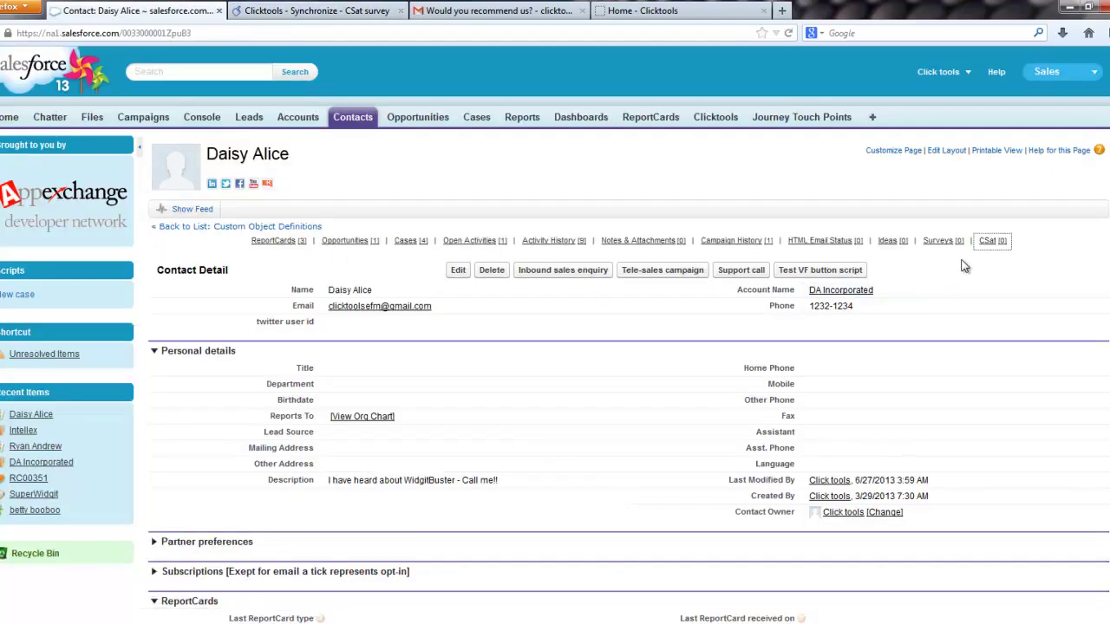
Step: Reload the contact, open its new CSat record (score 10), then the DA Incorporated account
left_click(788, 33)
mouse_move(993, 248)
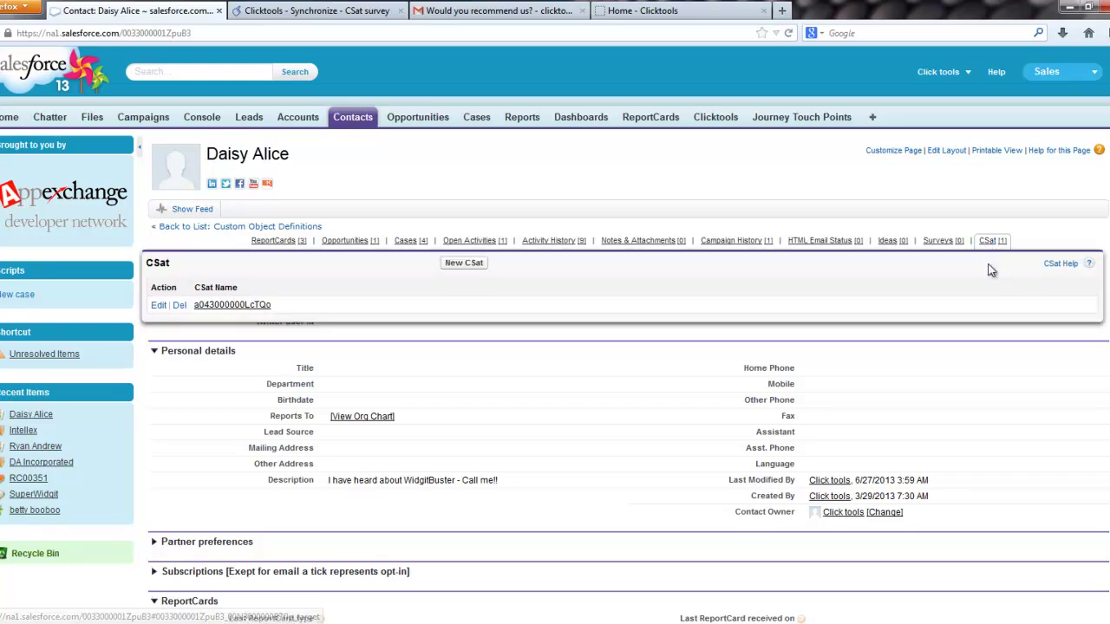
left_click(227, 307)
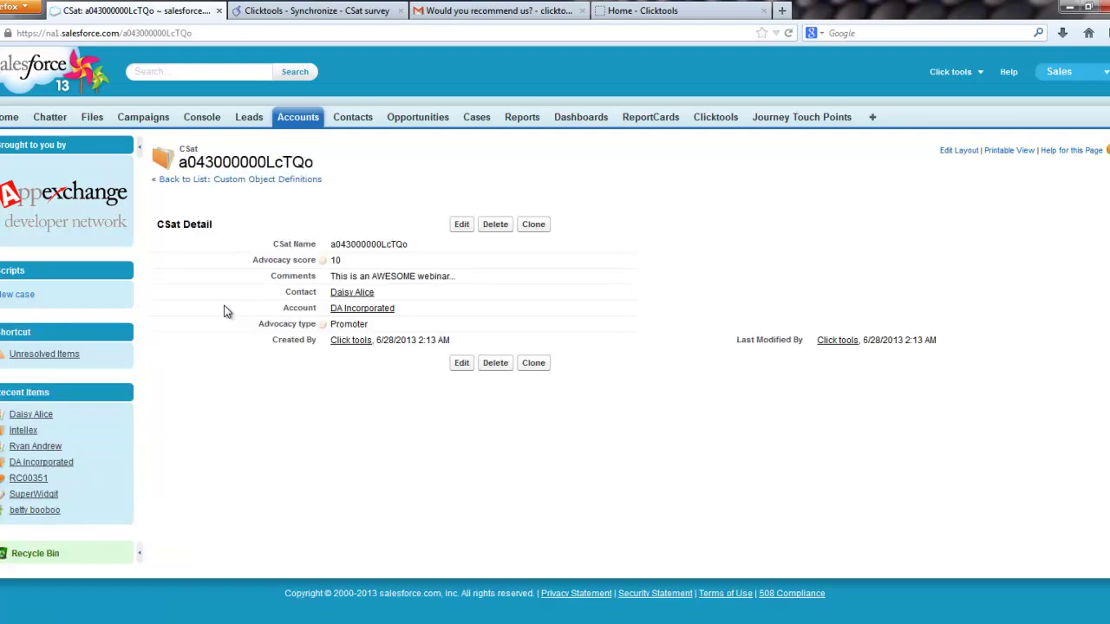
left_click_drag(332, 246, 425, 249)
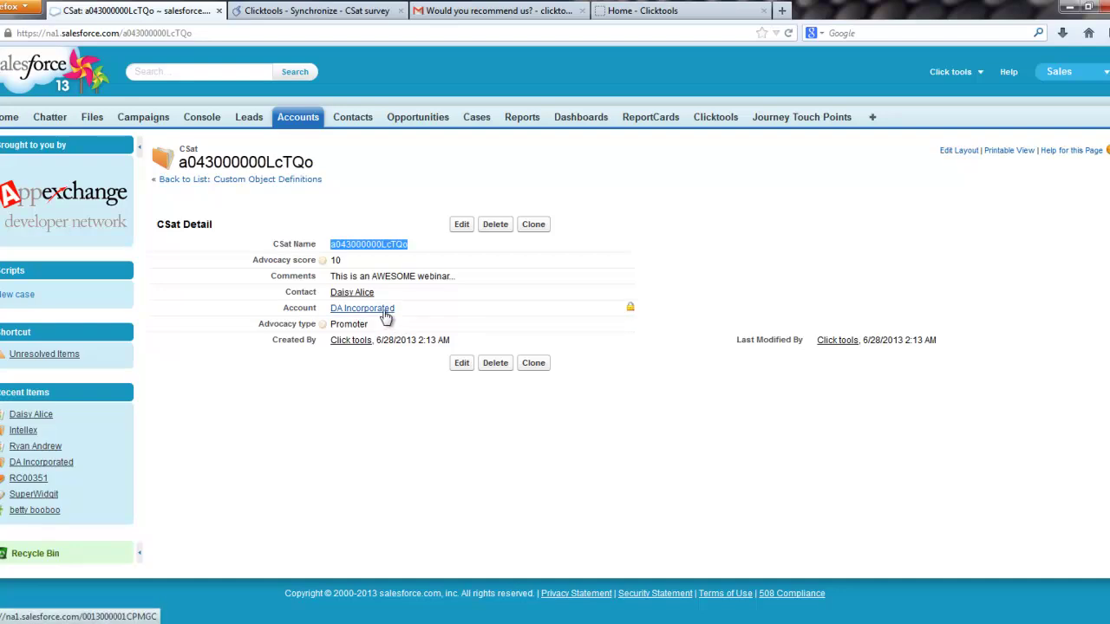
left_click(382, 310)
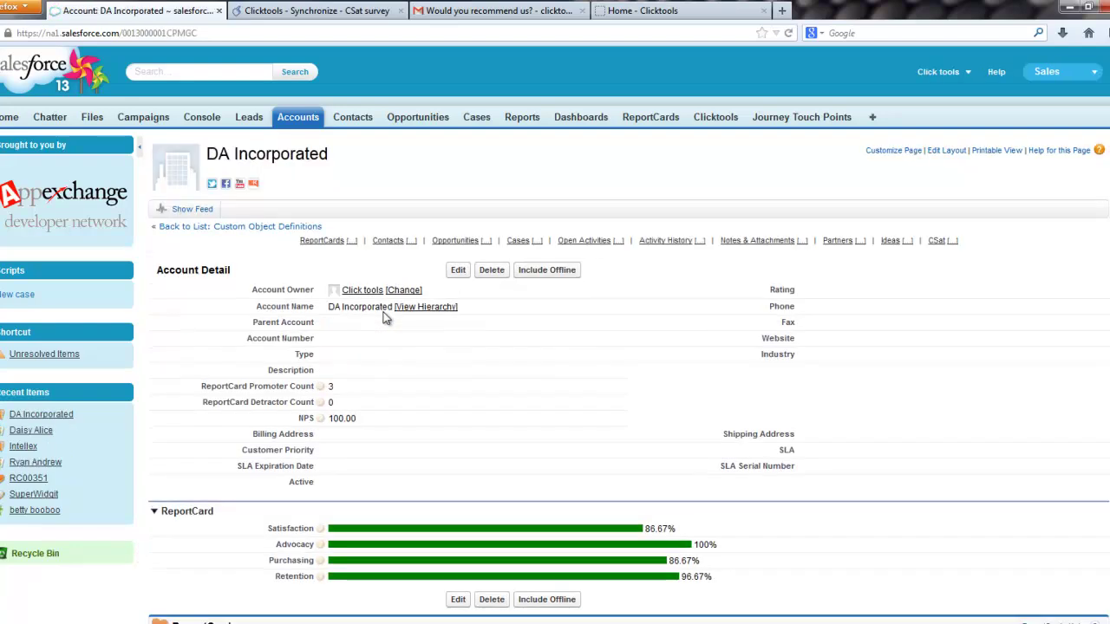
scroll(361, 310, "down", 3)
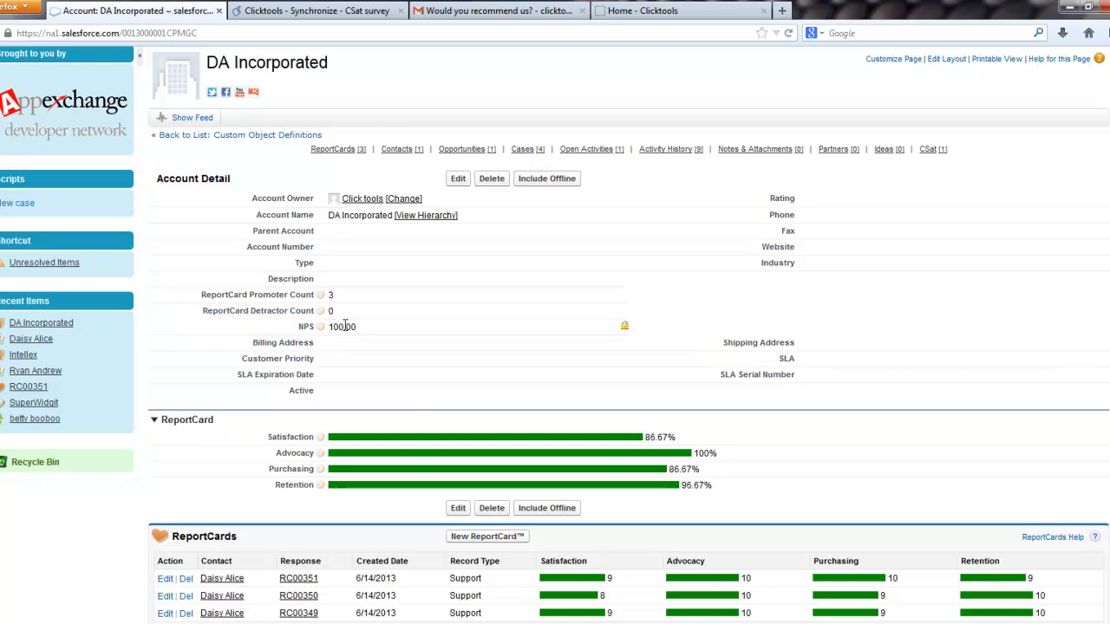
mouse_move(327, 297)
scroll(369, 468, "down", 2)
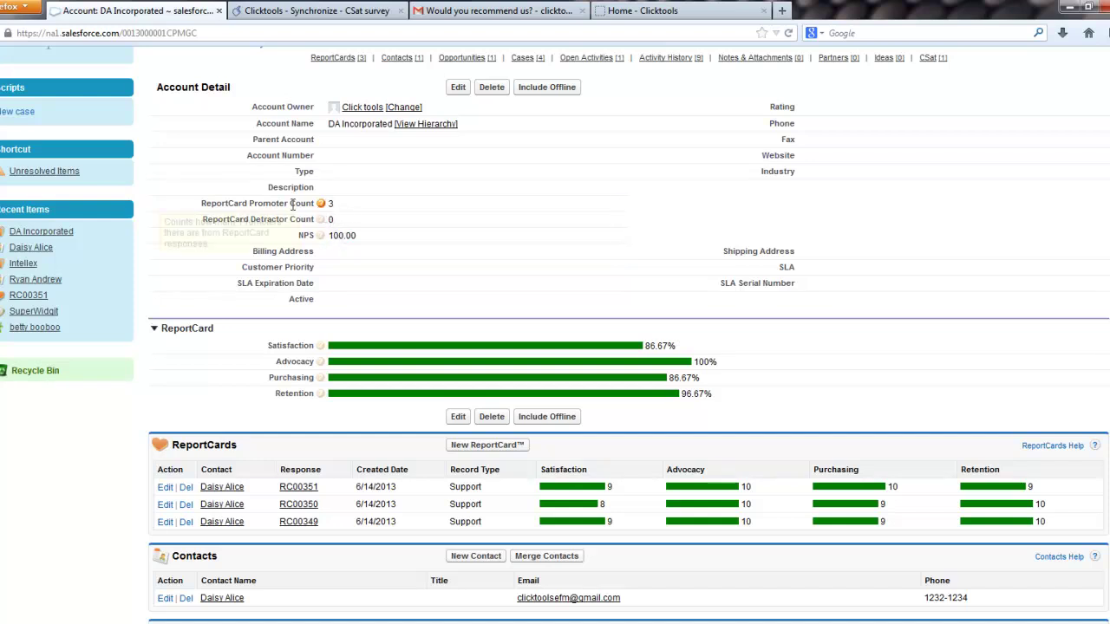
left_click_drag(248, 203, 318, 205)
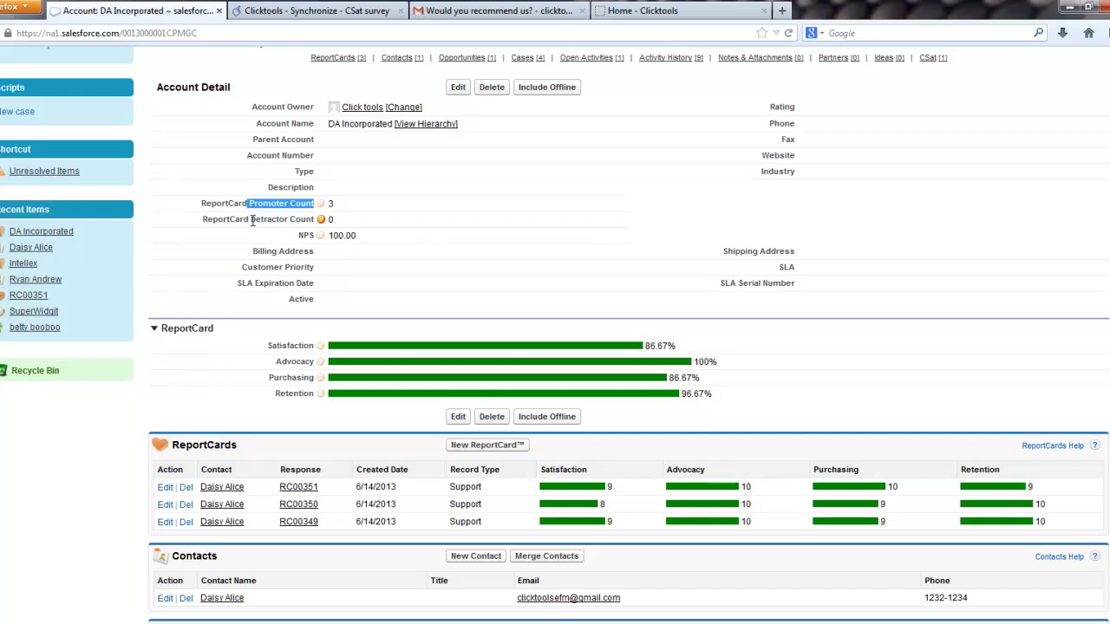
left_click_drag(249, 219, 313, 233)
left_click(303, 238)
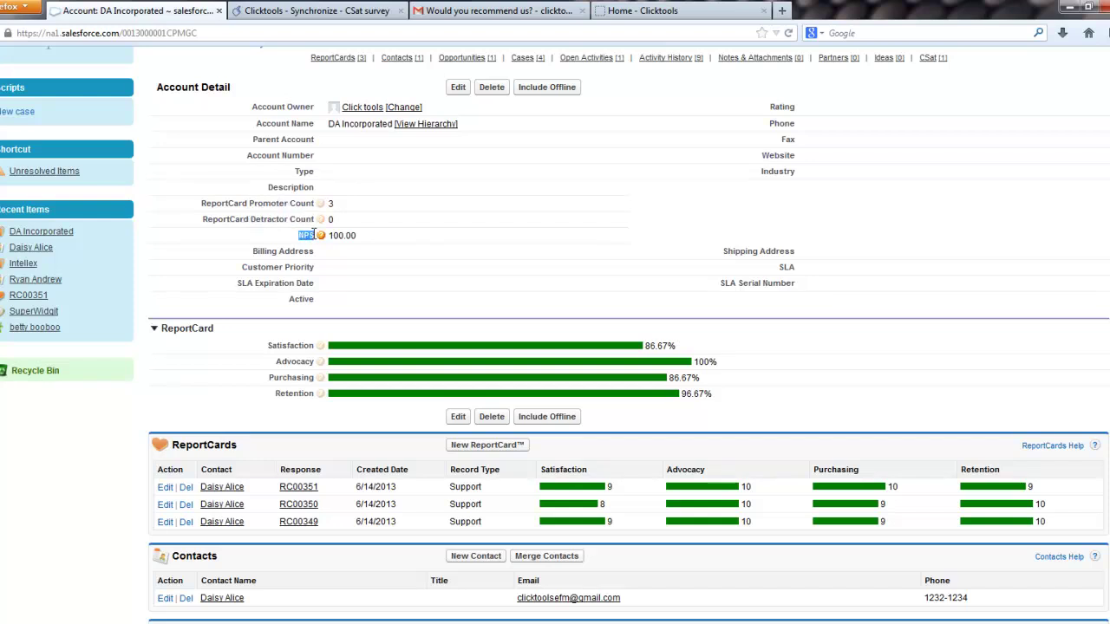
mouse_move(320, 237)
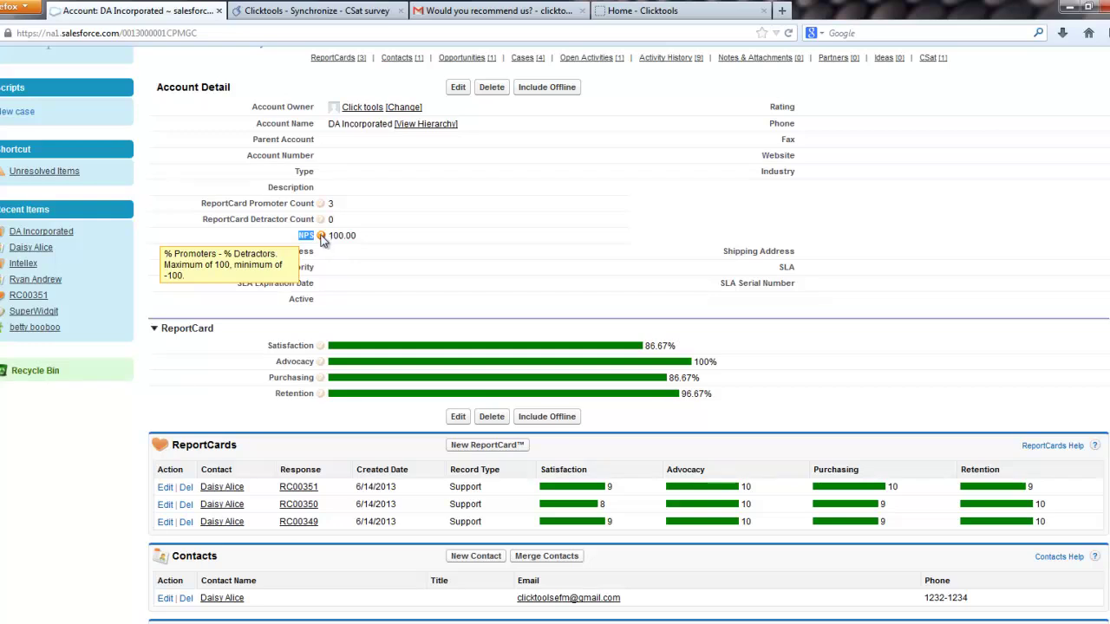
left_click_drag(329, 235, 344, 236)
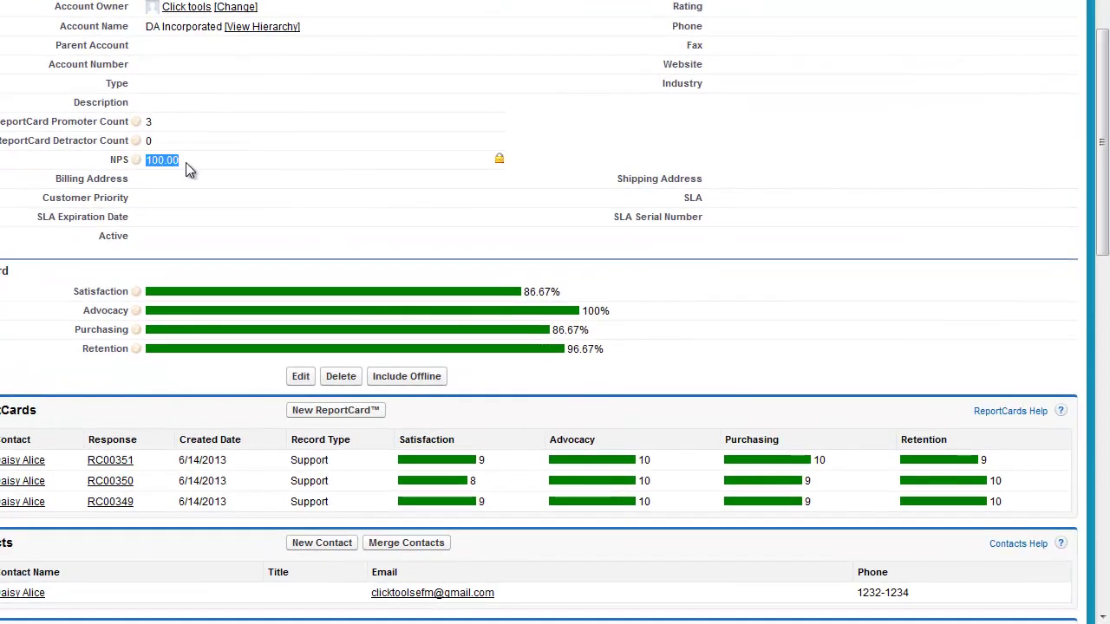